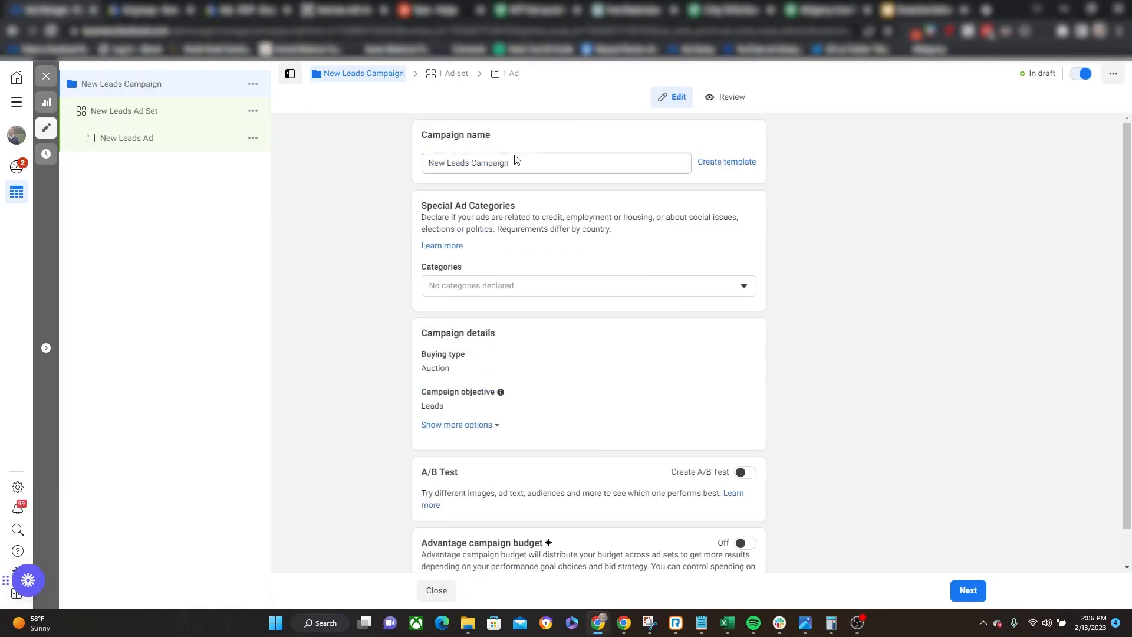
{"action": "triple_click", "coordinate": [512, 165]}
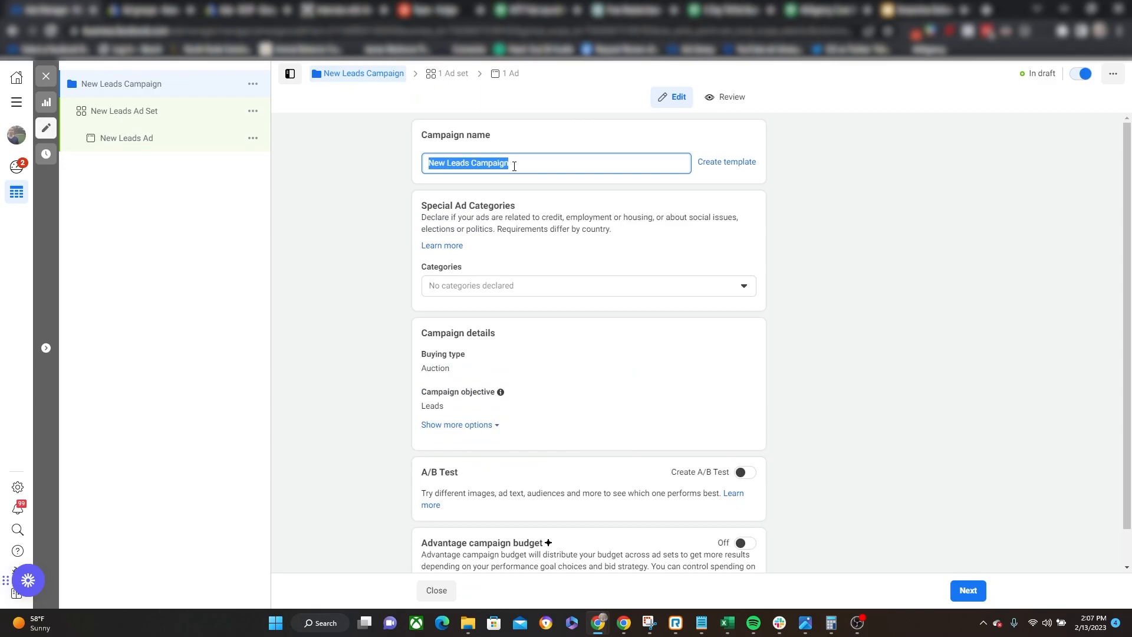
{"action": "type", "text": "Conversions"}
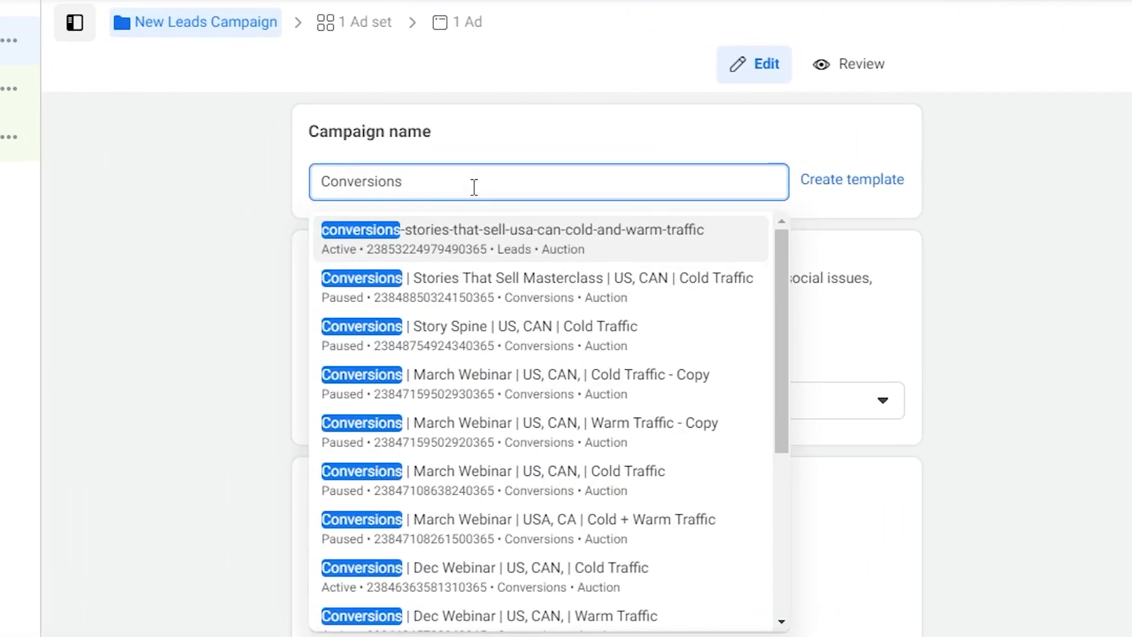
{"action": "double_click", "coordinate": [474, 188]}
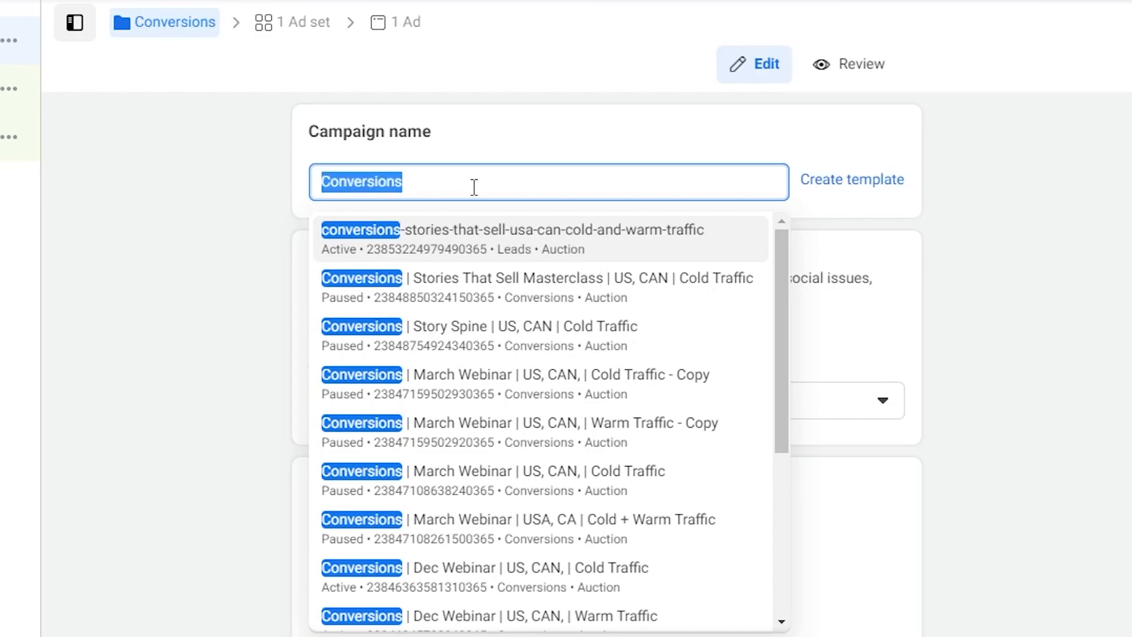
{"action": "type", "text": "VV"}
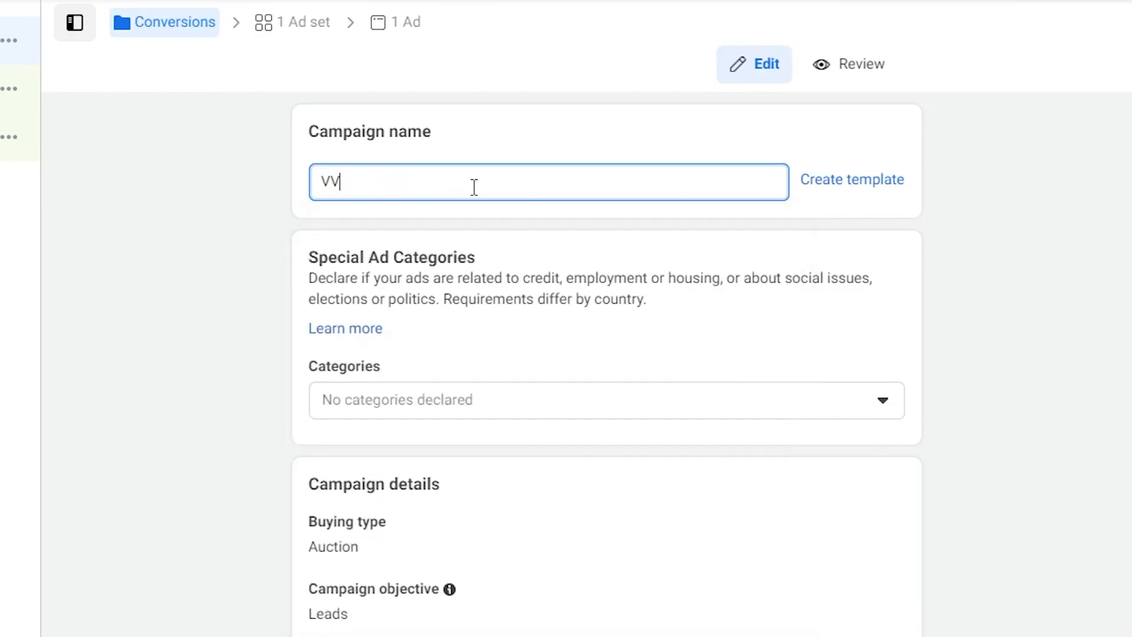
{"action": "key", "text": "BackSpace"}
{"action": "key", "text": "BackSpace"}
{"action": "type", "text": "Engagement"}
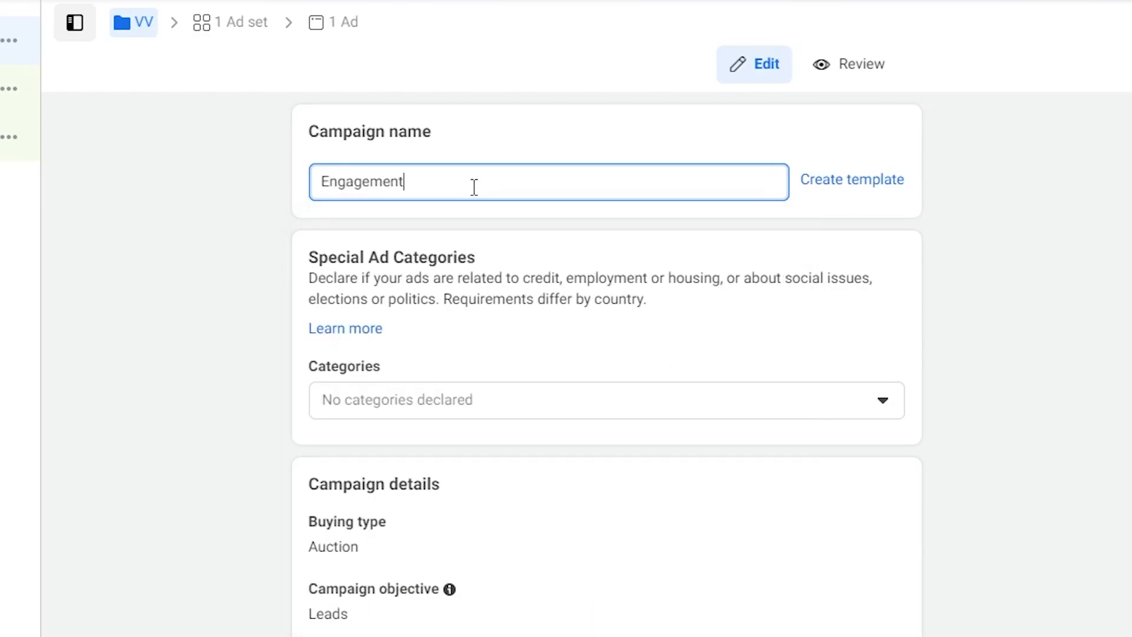
Rename the campaign as "Conversions | Webinar | USA, CAN | Colf Traffic".
{"action": "double_click", "coordinate": [474, 188]}
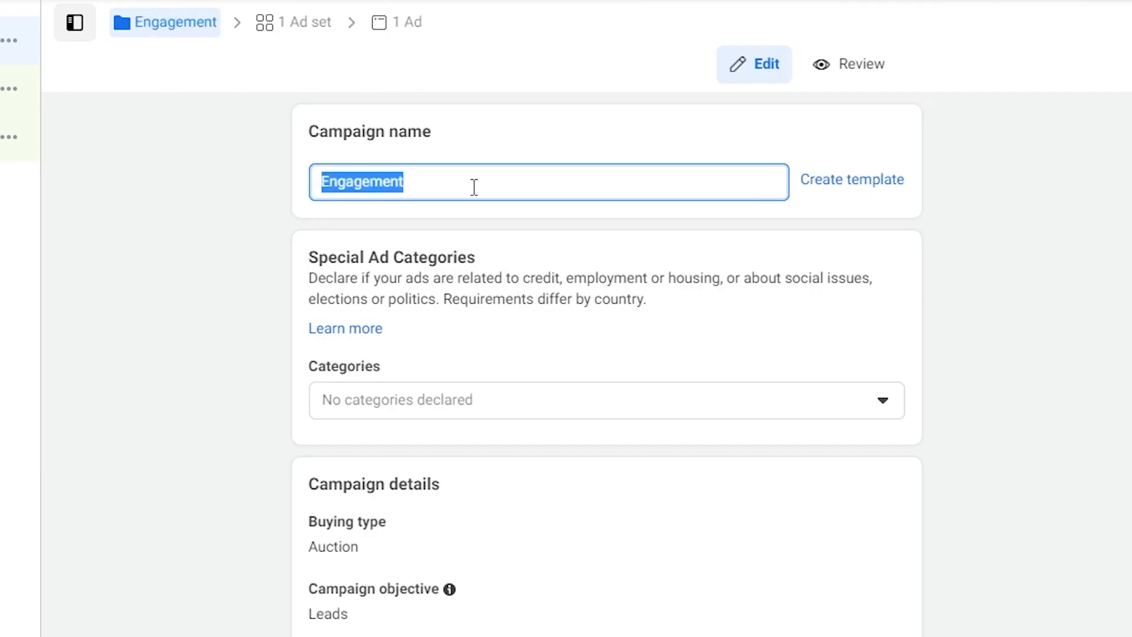
{"action": "type", "text": "Conver"}
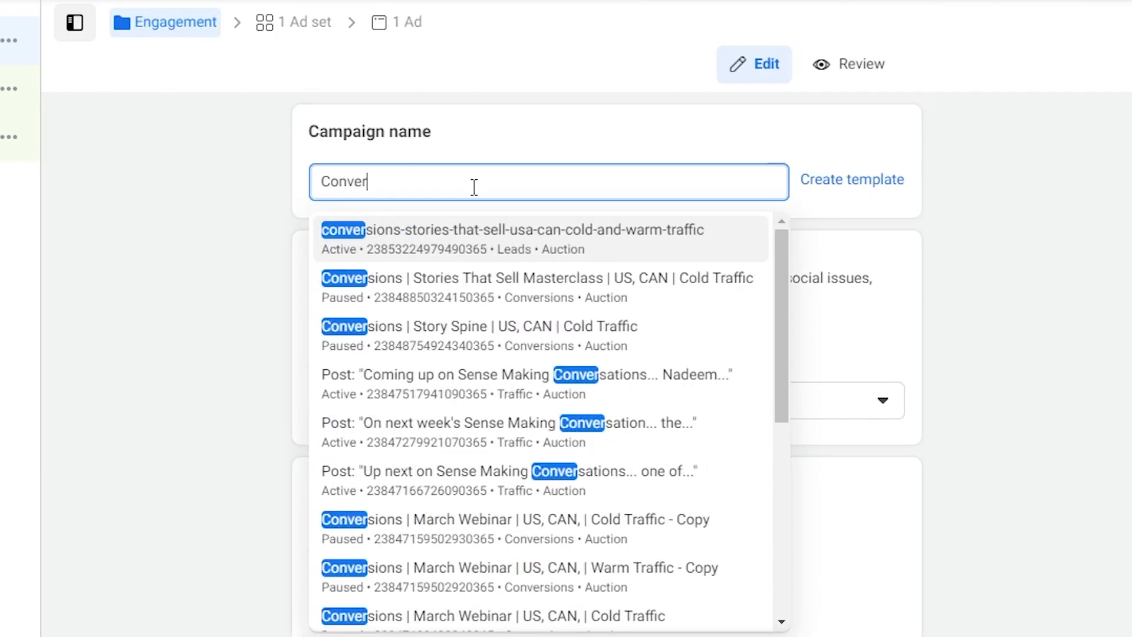
{"action": "type", "text": "sions |"}
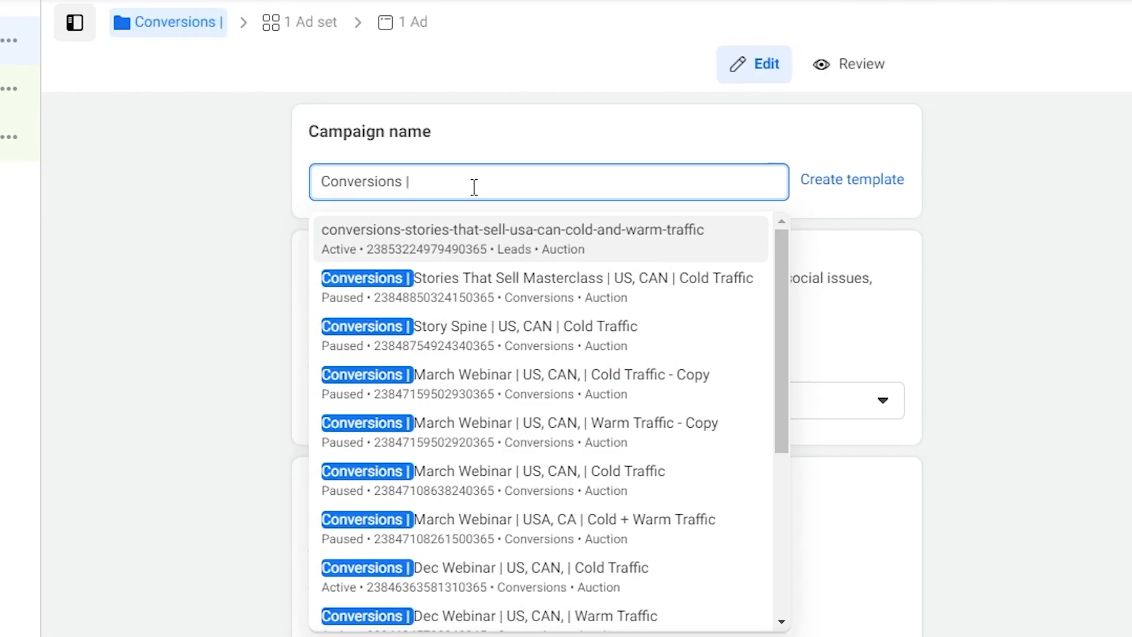
{"action": "type", "text": " Webinar"}
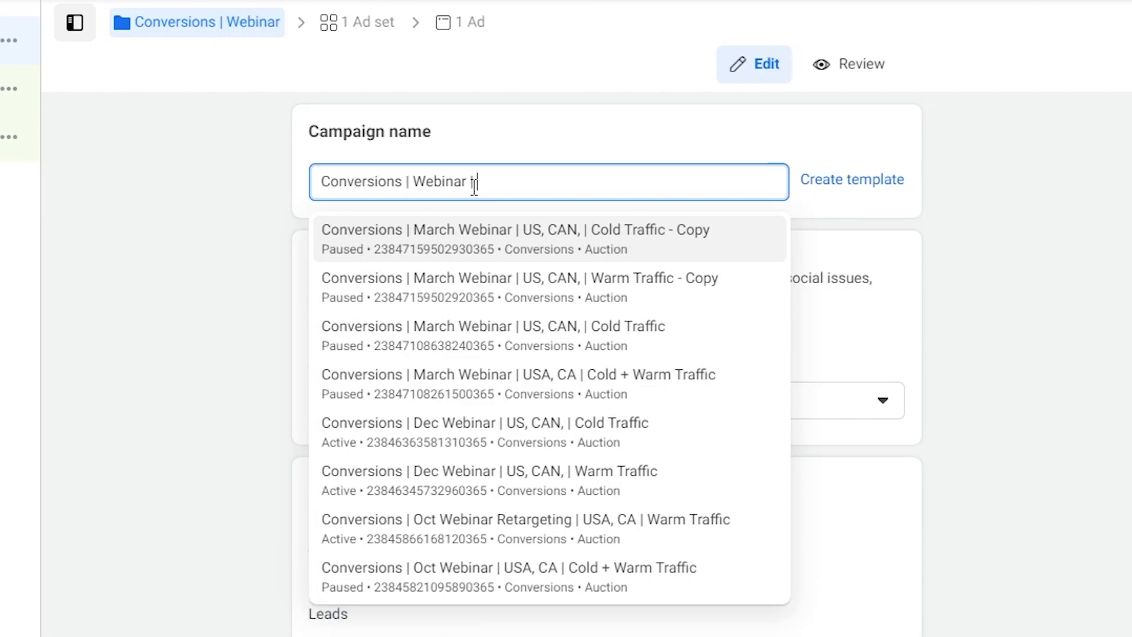
{"action": "type", "text": " |"}
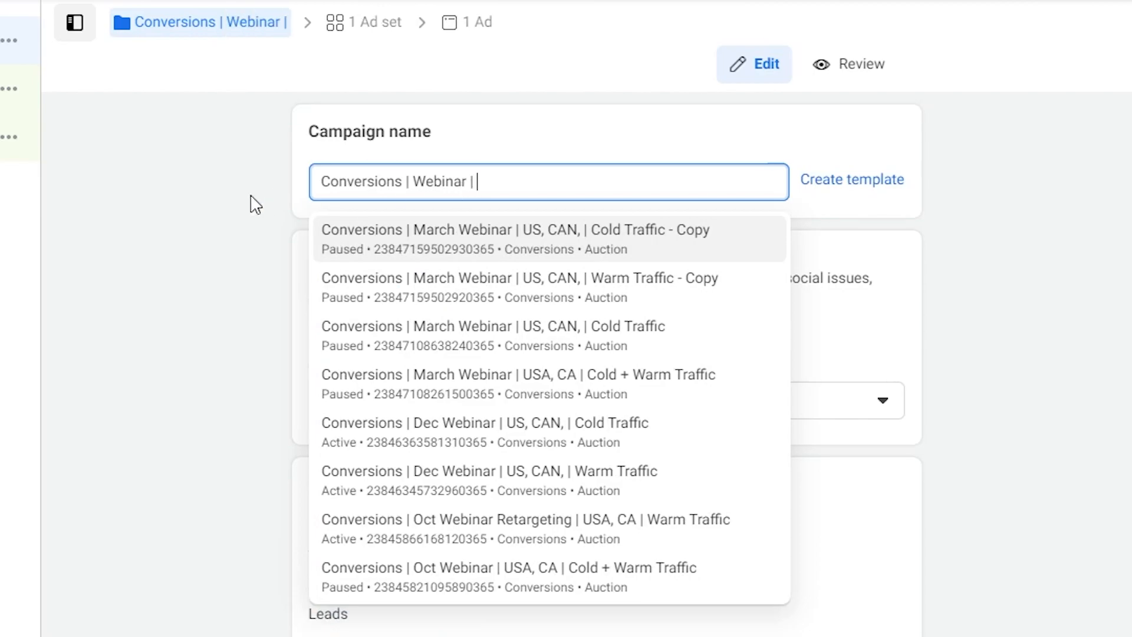
{"action": "type", "text": " USA, CA"}
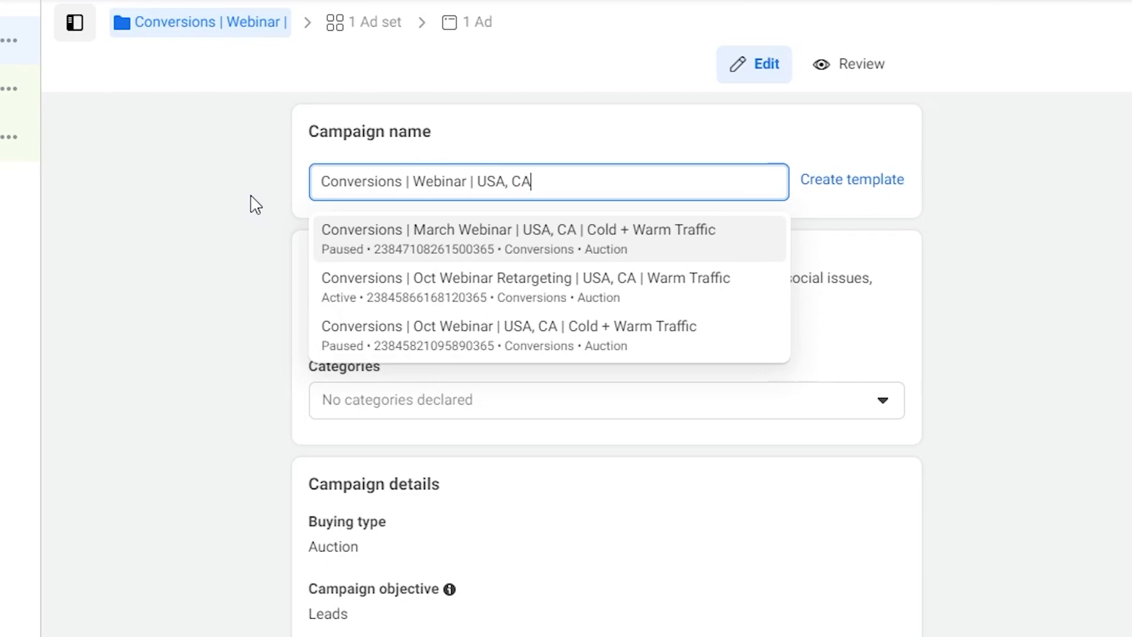
{"action": "type", "text": "N |"}
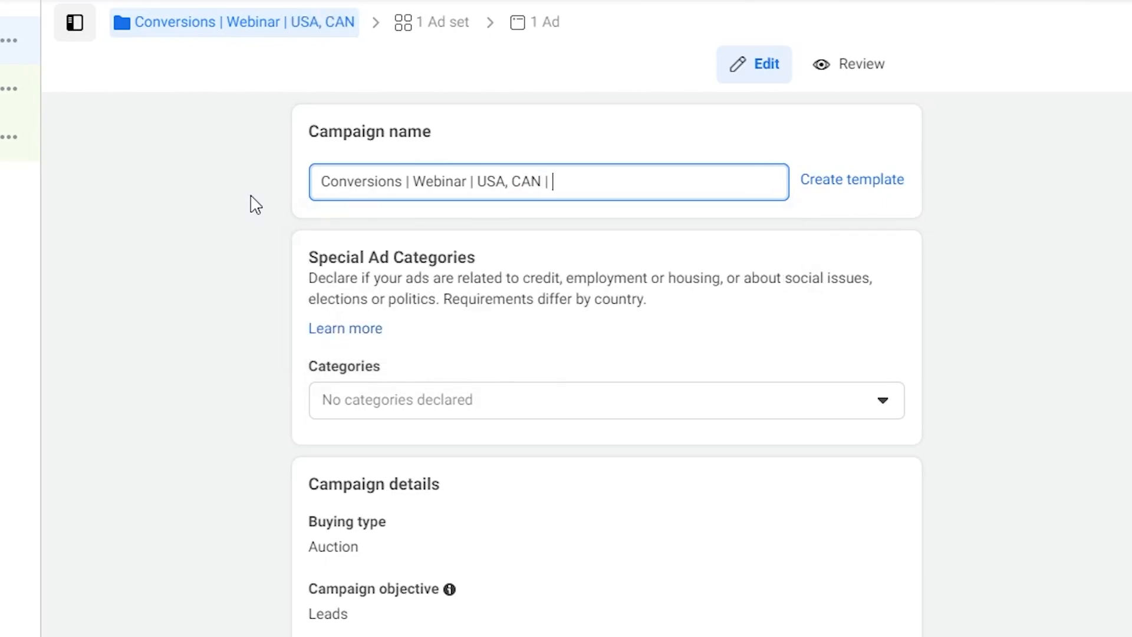
{"action": "type", "text": " Colf Tra"}
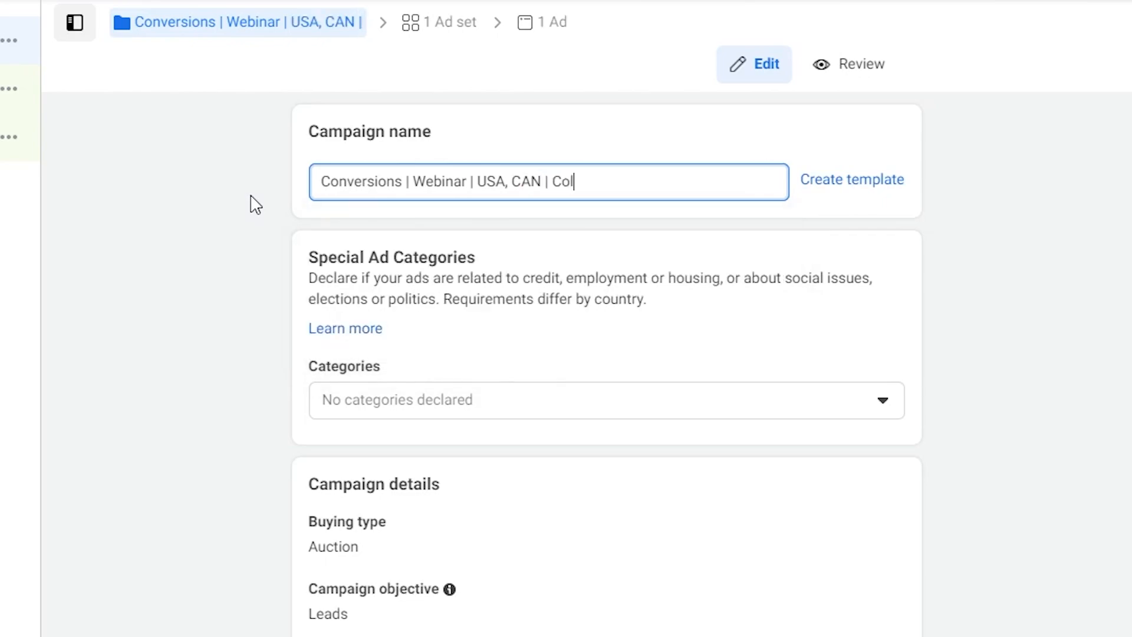
{"action": "type", "text": "ffic"}
{"action": "left_click", "coordinate": [121, 315]}
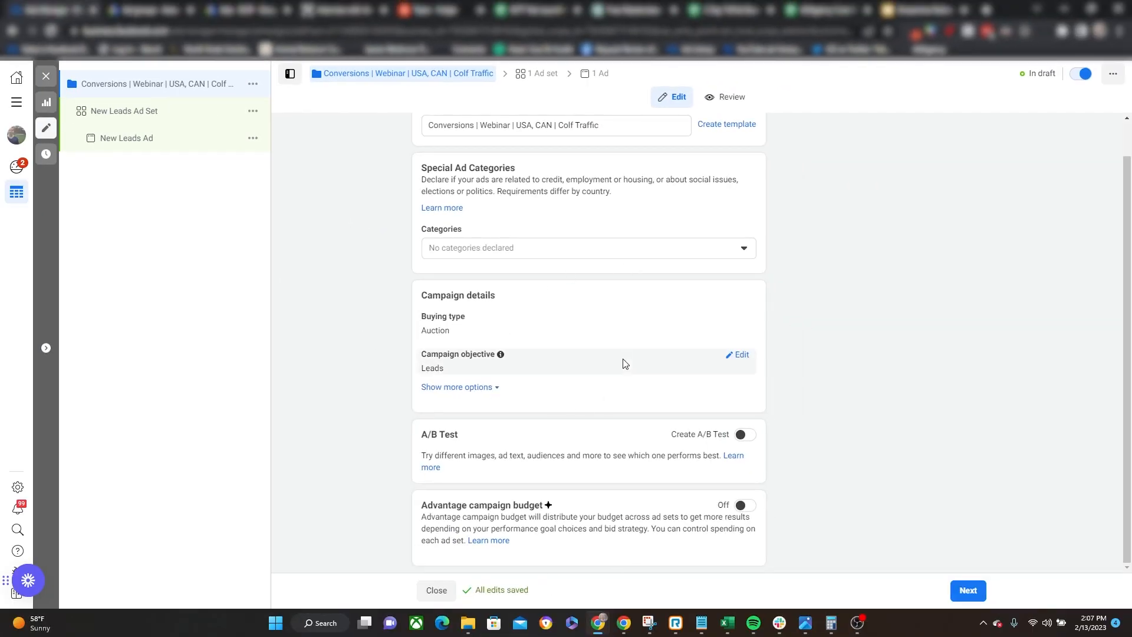
{"action": "scroll", "coordinate": [624, 361], "scroll_direction": "up", "scroll_amount": 1}
{"action": "scroll", "coordinate": [616, 360], "scroll_direction": "down", "scroll_amount": 1}
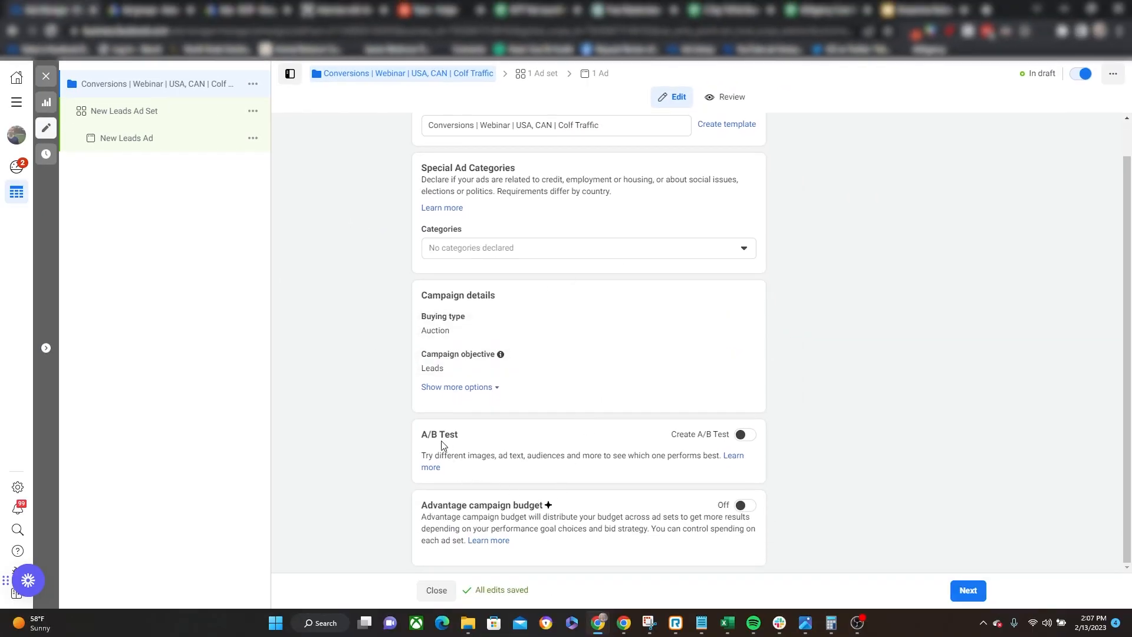
{"action": "left_click_drag", "start_coordinate": [420, 436], "coordinate": [469, 453]}
{"action": "left_click_drag", "start_coordinate": [462, 505], "coordinate": [555, 502]}
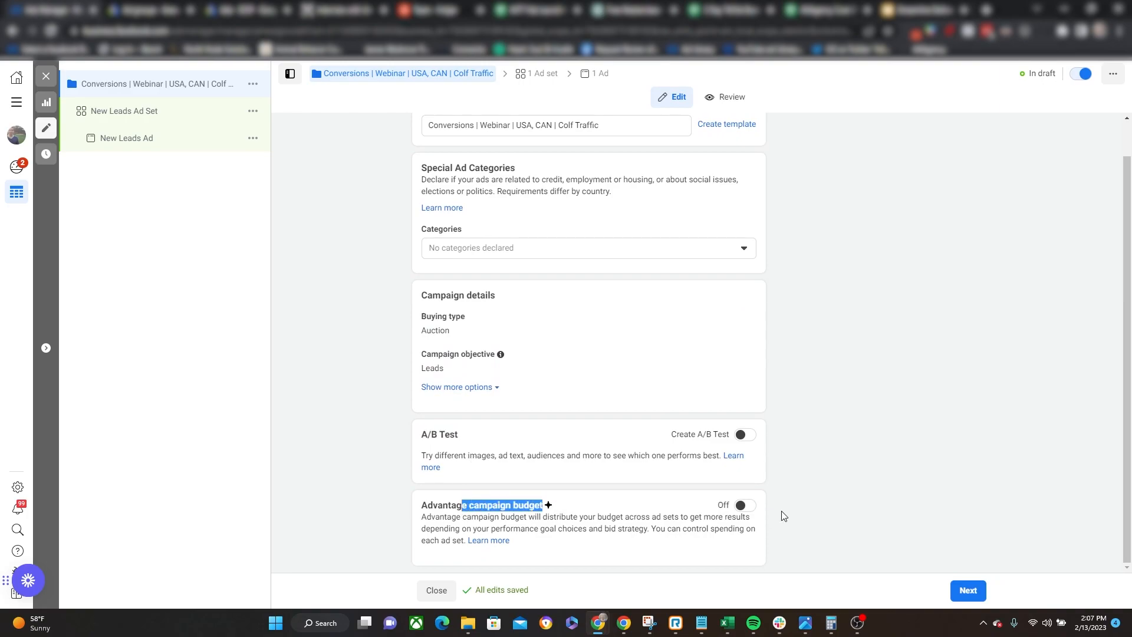
Open the campaign's ad set and rename it as "Speakers | All placements".
{"action": "left_click", "coordinate": [115, 114]}
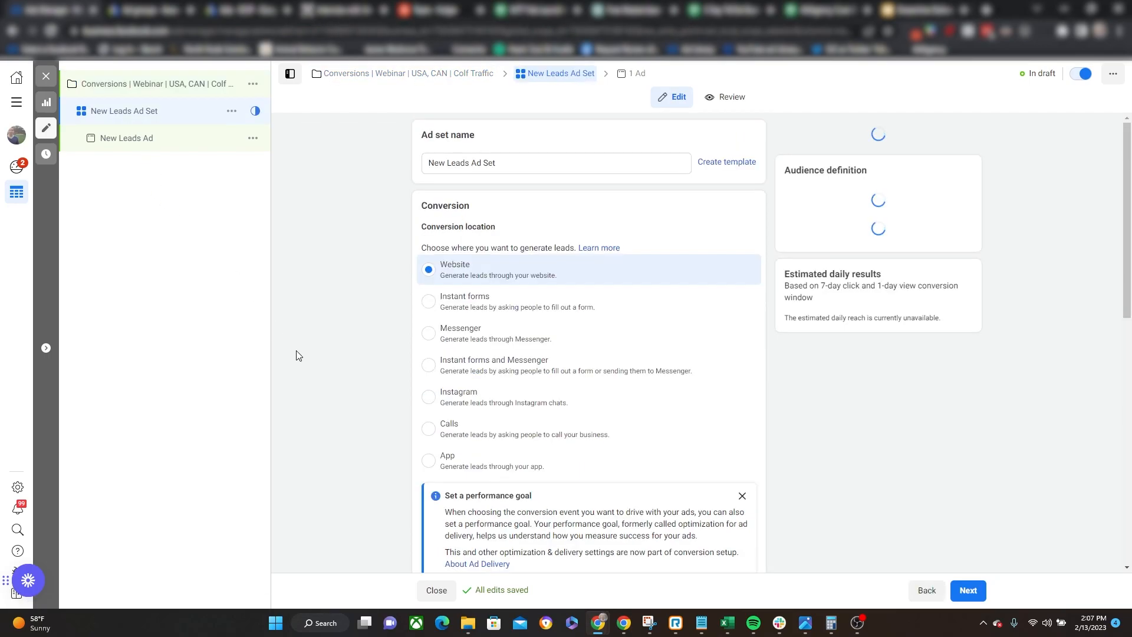
{"action": "triple_click", "coordinate": [493, 162]}
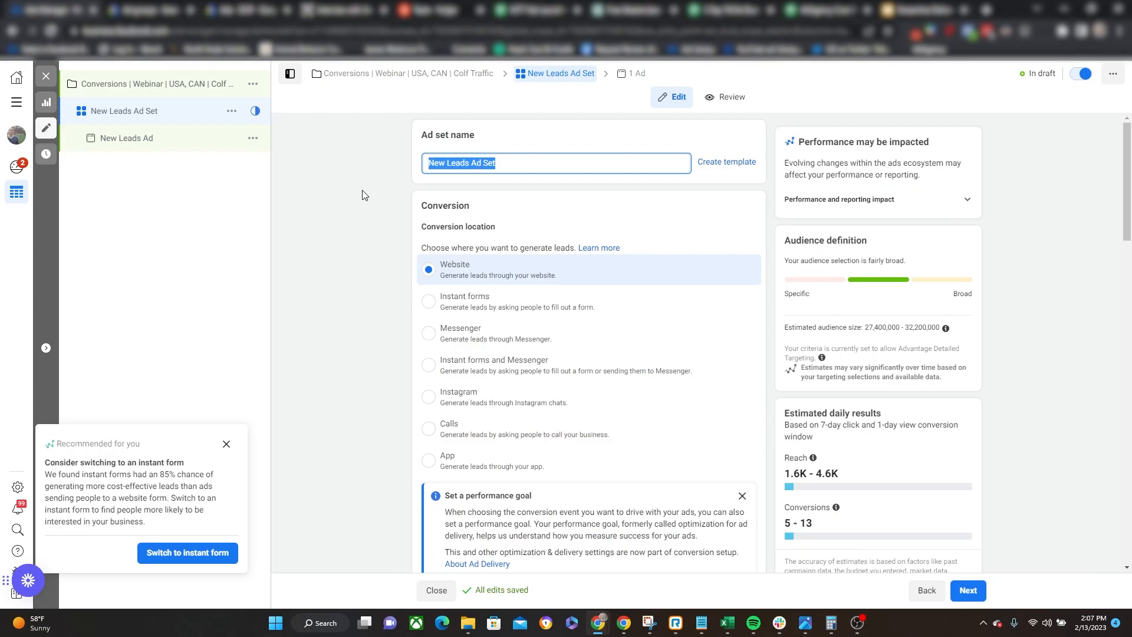
{"action": "type", "text": "S"}
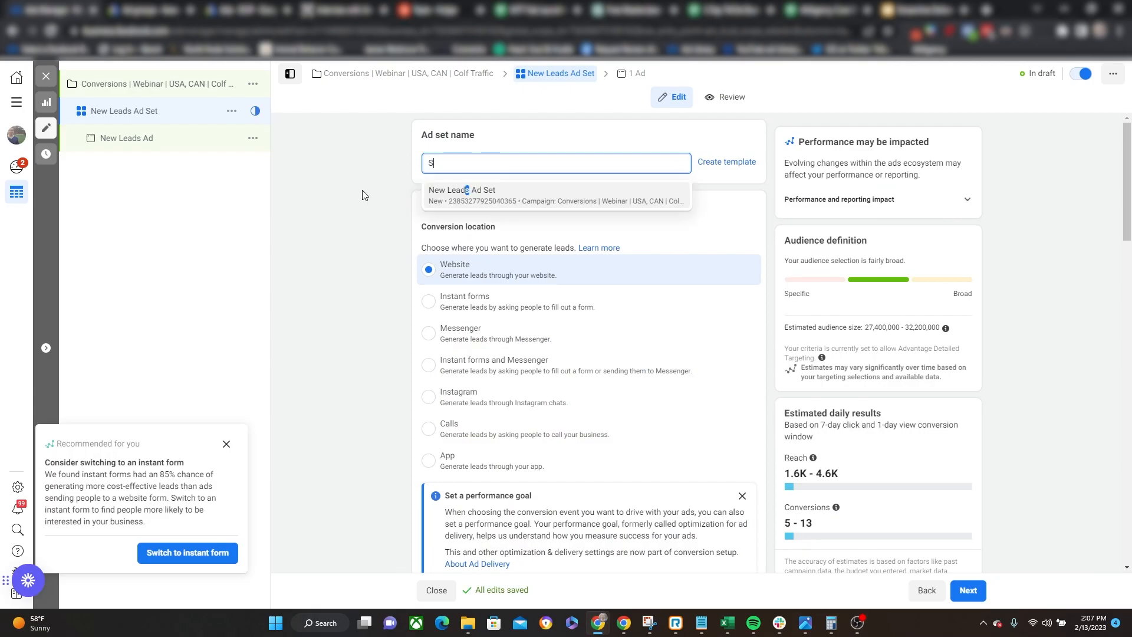
{"action": "type", "text": "peakers"}
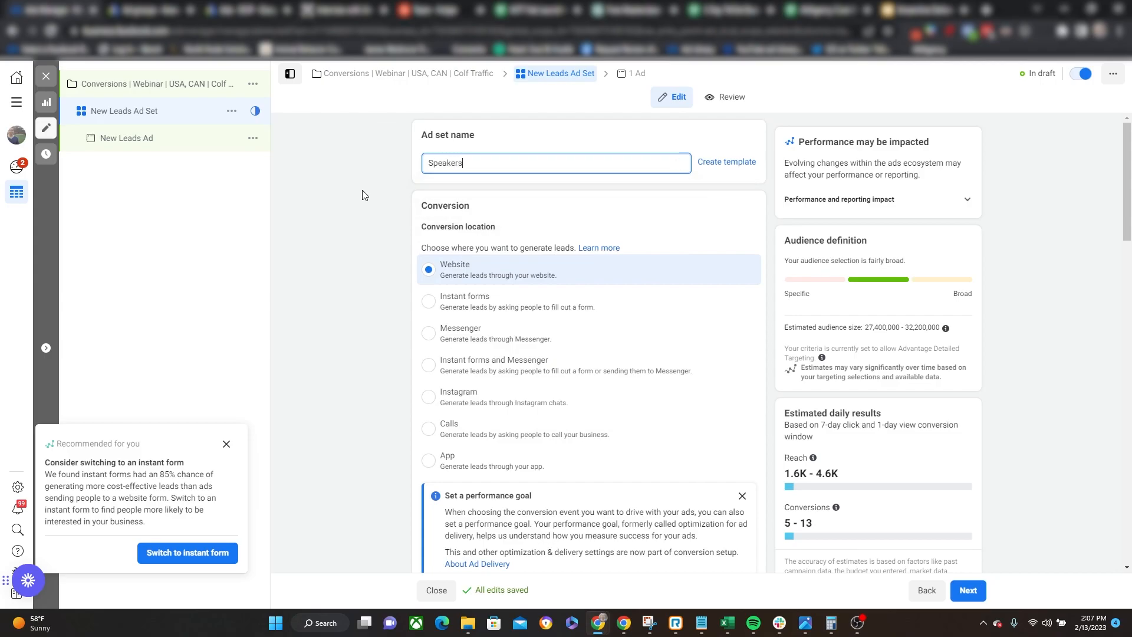
{"action": "type", "text": " | All placements"}
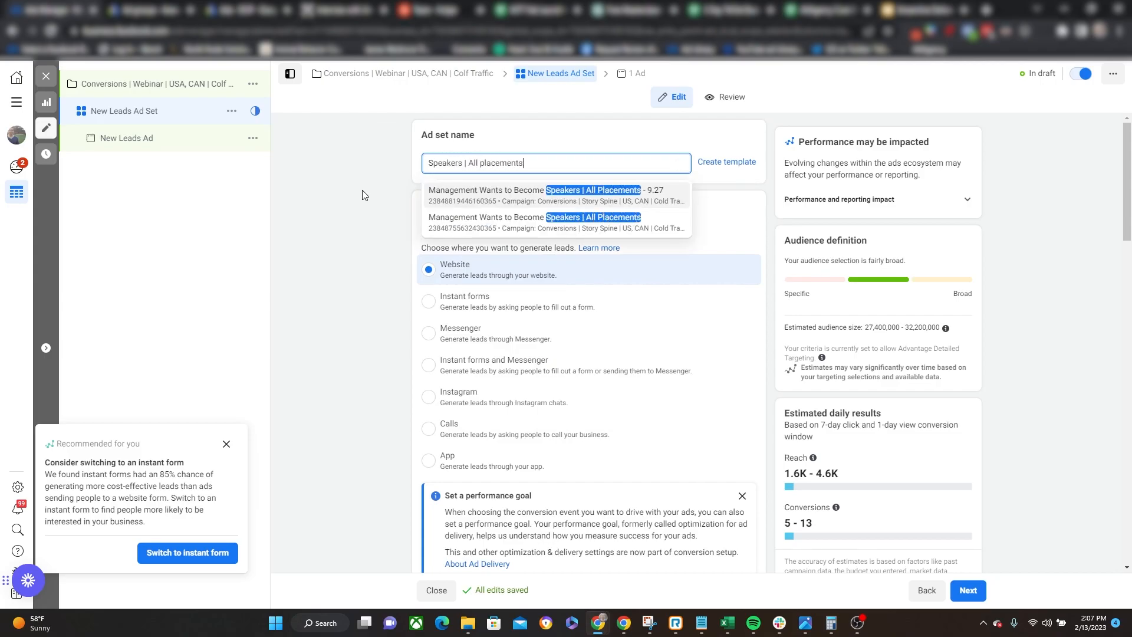
{"action": "left_click", "coordinate": [362, 190]}
Dismiss the instant form recommendation and choose Lead as the ad set's conversion event.
{"action": "scroll", "coordinate": [383, 219], "scroll_direction": "down", "scroll_amount": 1}
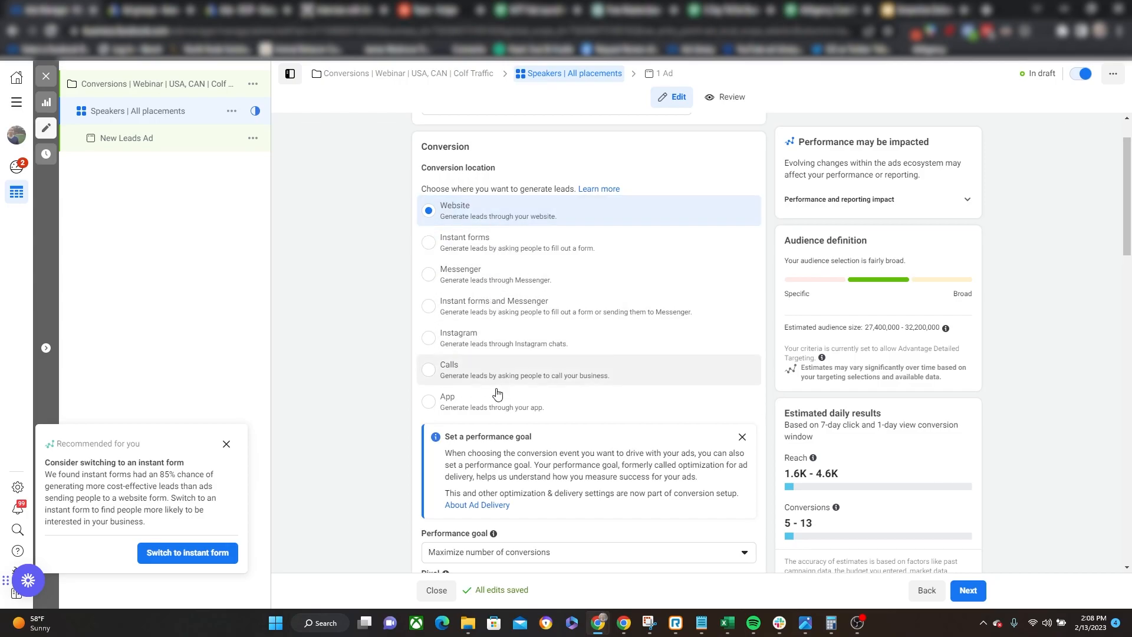
{"action": "left_click", "coordinate": [226, 444]}
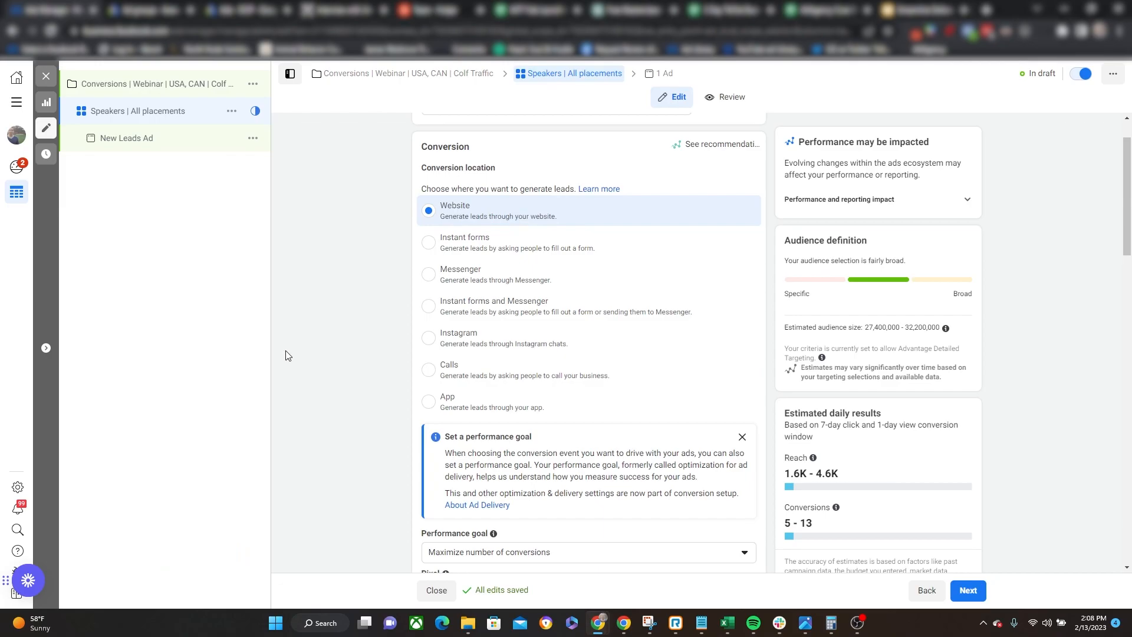
{"action": "scroll", "coordinate": [329, 351], "scroll_direction": "down", "scroll_amount": 4}
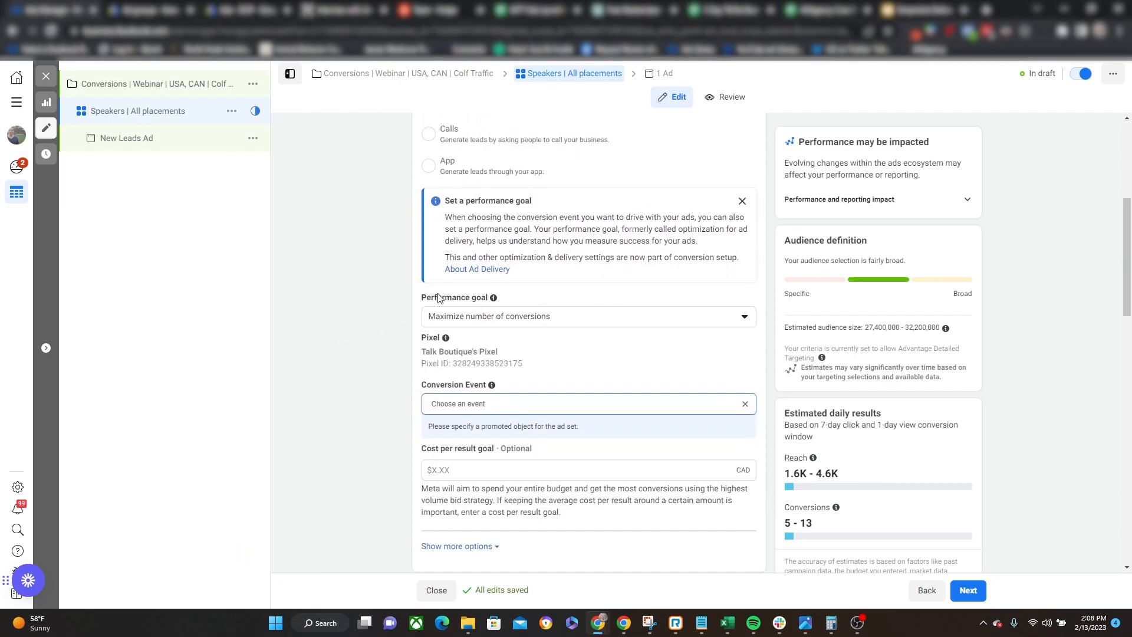
{"action": "left_click", "coordinate": [449, 326]}
{"action": "left_click", "coordinate": [367, 314]}
{"action": "scroll", "coordinate": [366, 312], "scroll_direction": "down", "scroll_amount": 2}
{"action": "left_click", "coordinate": [468, 289]}
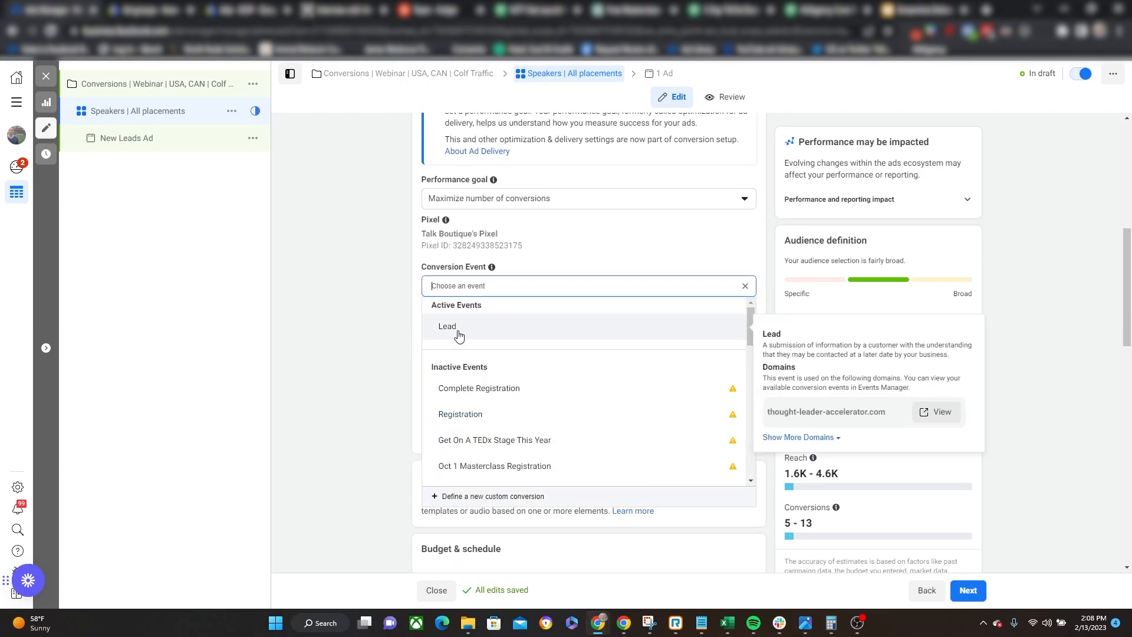
{"action": "left_click", "coordinate": [458, 333]}
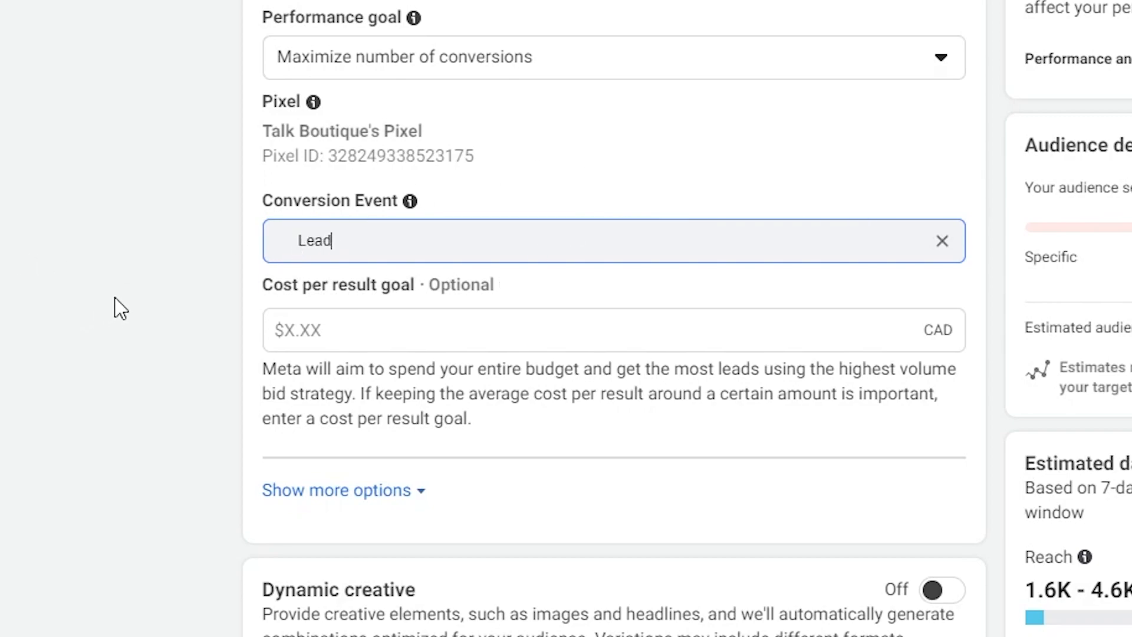
Reveal the additional conversion options and set the attribution setting to 1-day click or view.
{"action": "scroll", "coordinate": [306, 394], "scroll_direction": "down", "scroll_amount": 4}
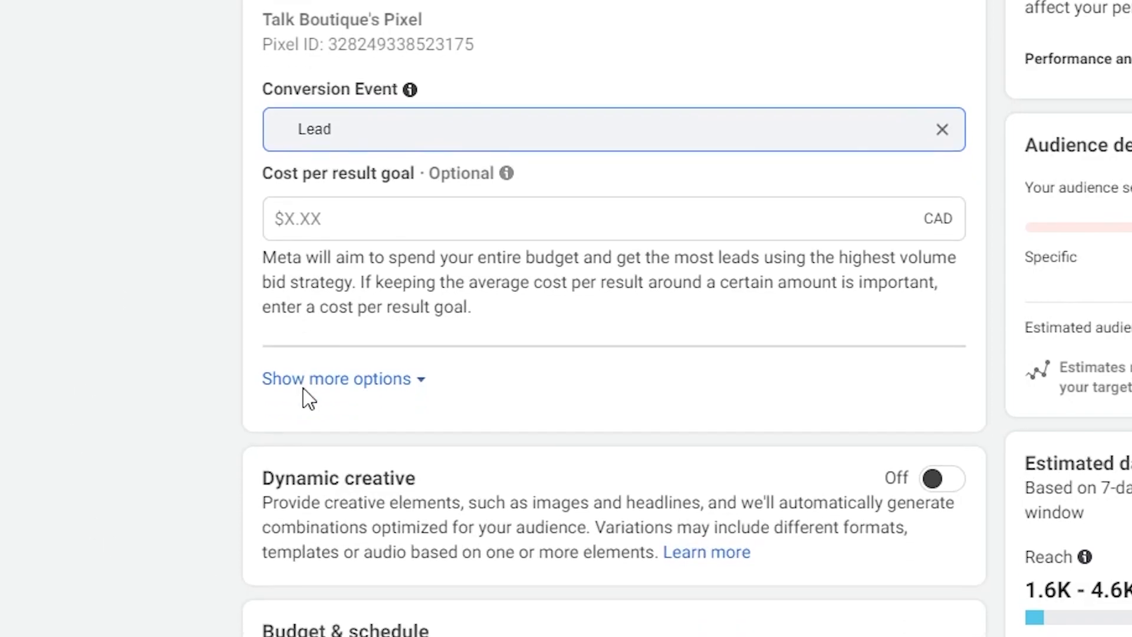
{"action": "left_click", "coordinate": [364, 244]}
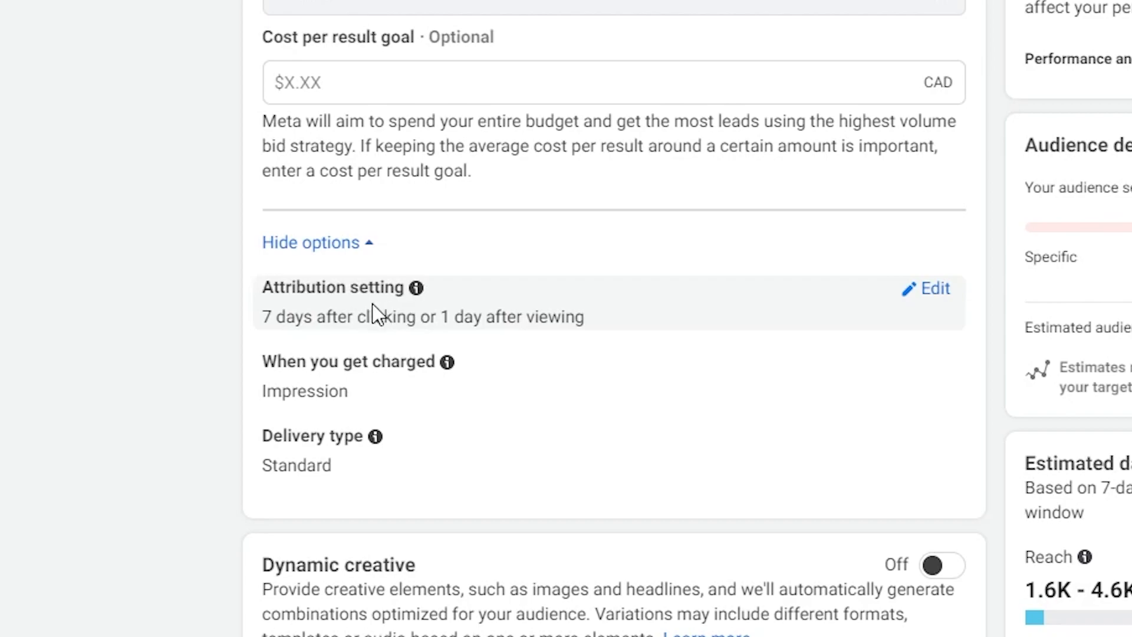
{"action": "left_click", "coordinate": [932, 290]}
{"action": "left_click", "coordinate": [439, 328]}
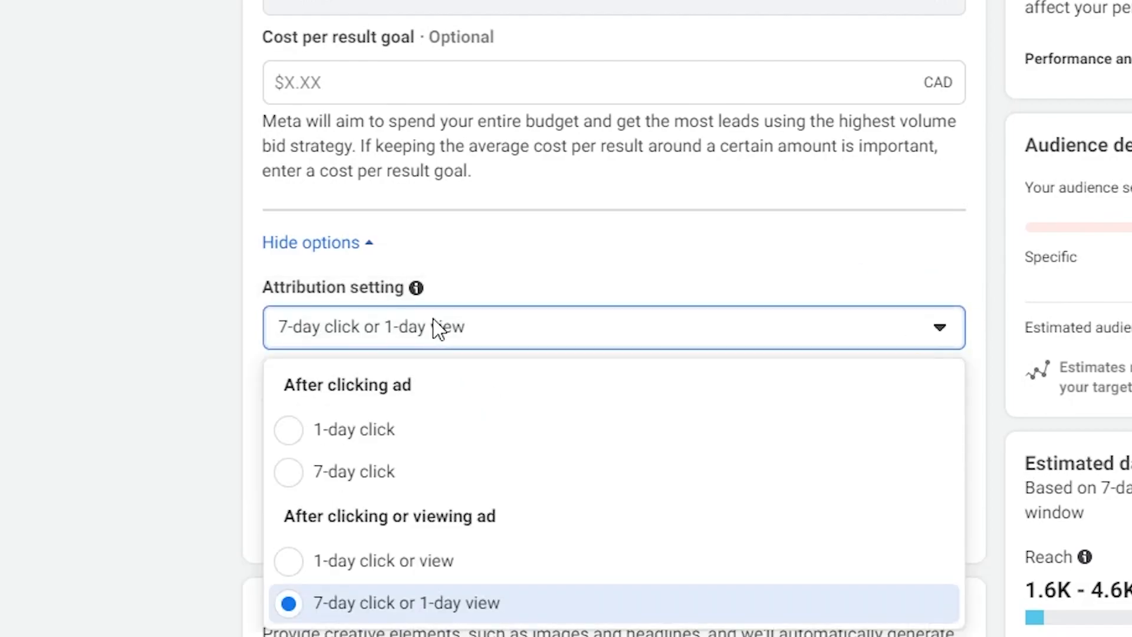
{"action": "left_click", "coordinate": [342, 569]}
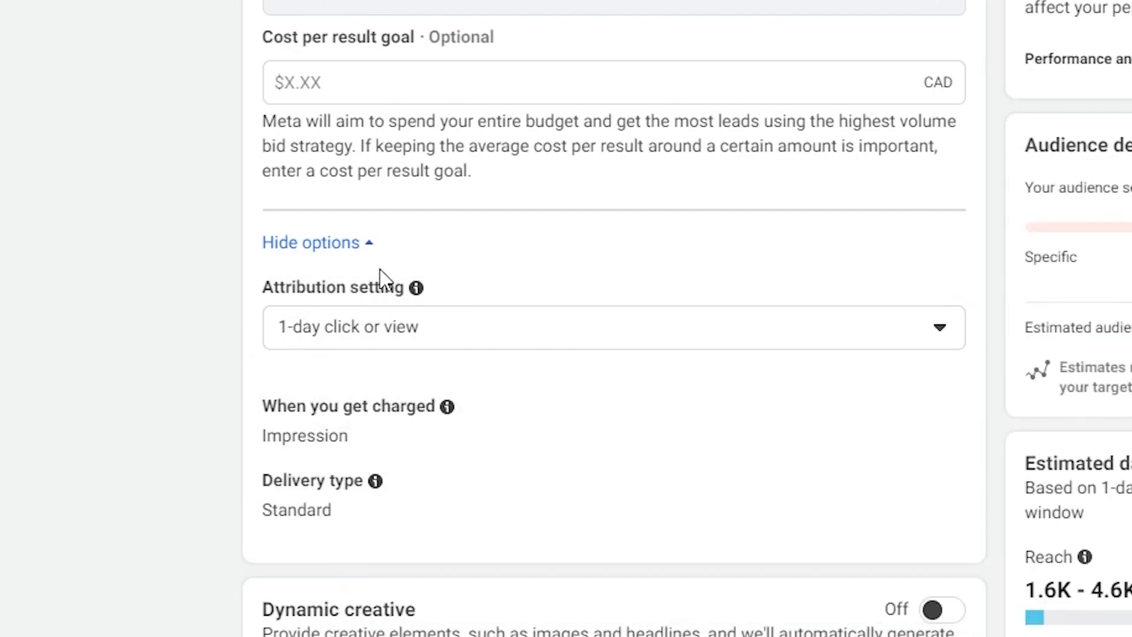
Set the ad set's daily budget to $30.00 CAD.
{"action": "scroll", "coordinate": [330, 384], "scroll_direction": "down", "scroll_amount": 2}
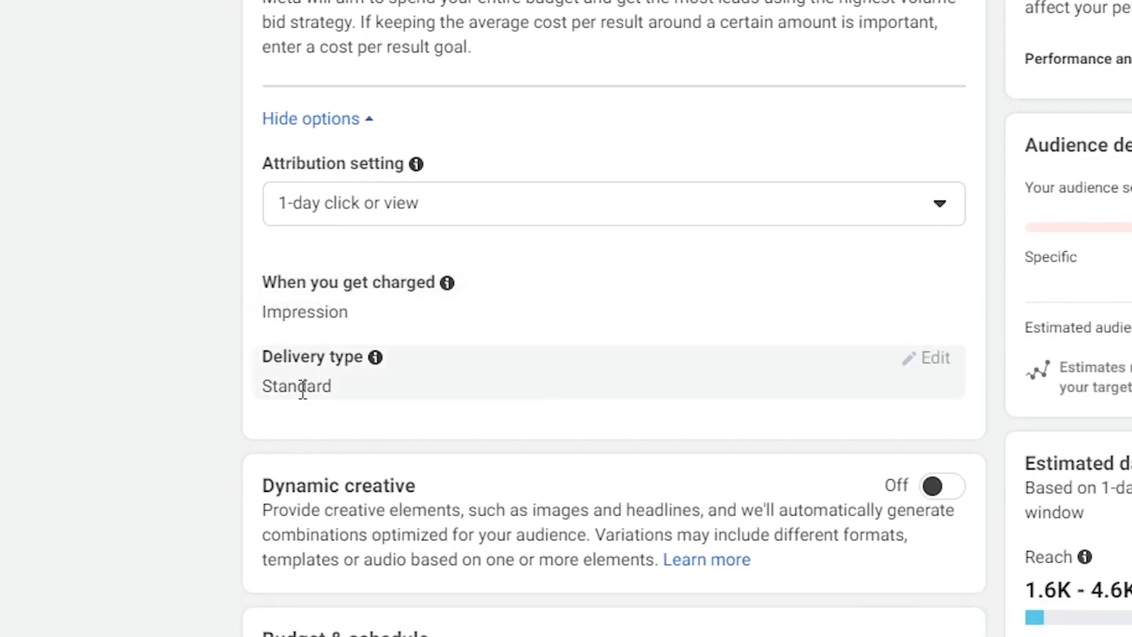
{"action": "scroll", "coordinate": [259, 354], "scroll_direction": "down", "scroll_amount": 4}
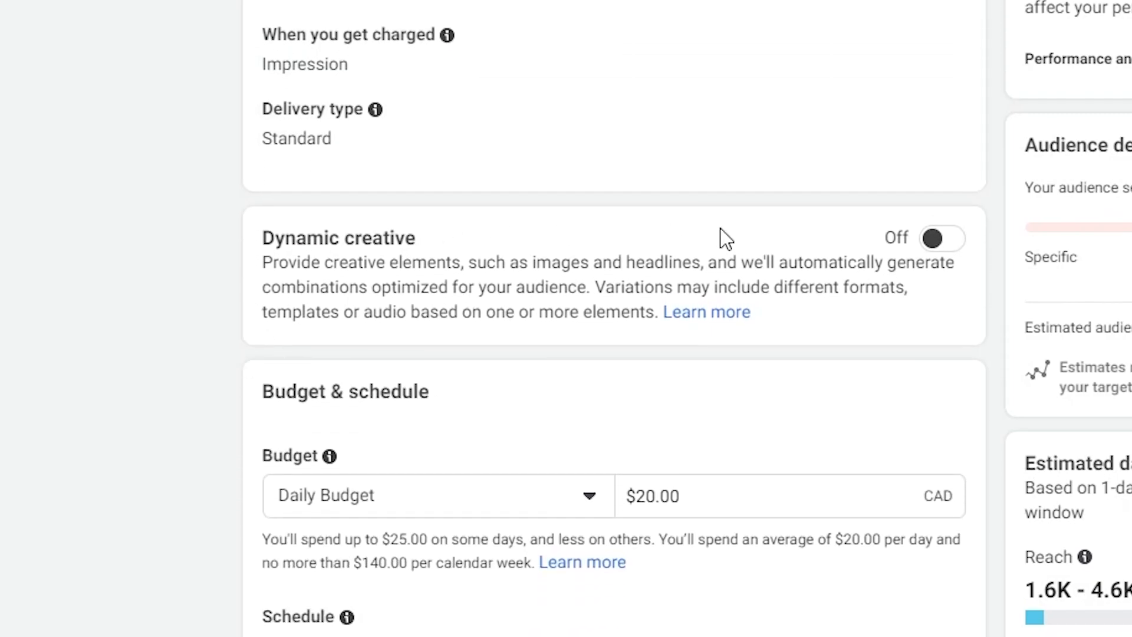
{"action": "scroll", "coordinate": [488, 311], "scroll_direction": "down", "scroll_amount": 6}
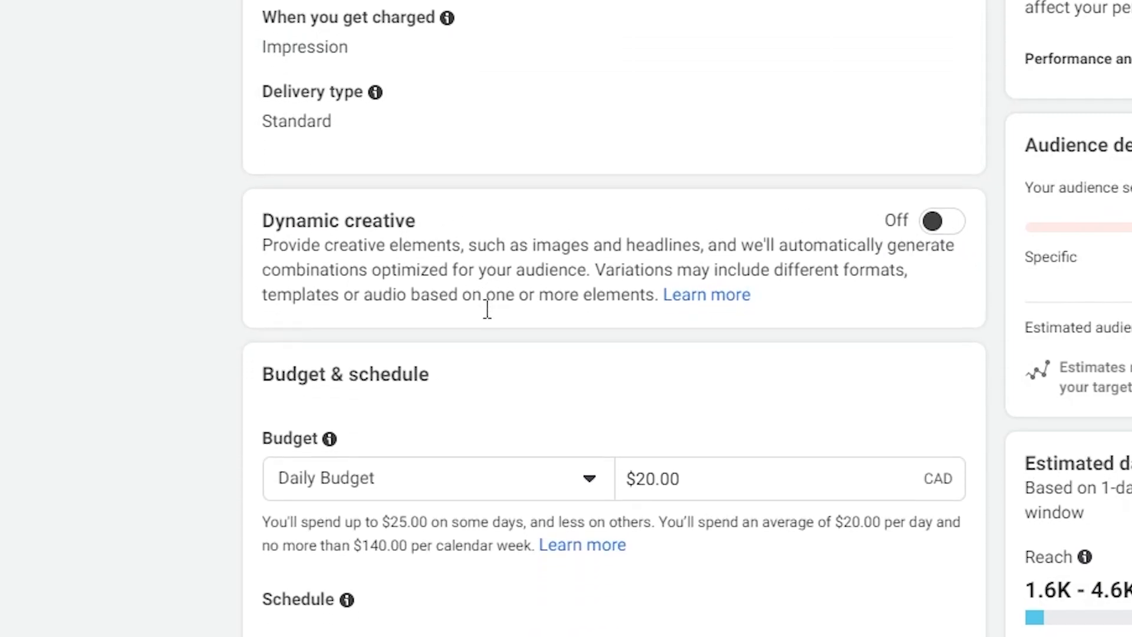
{"action": "double_click", "coordinate": [732, 121]}
{"action": "type", "text": "30"}
{"action": "left_click", "coordinate": [174, 336]}
Set the ad set's schedule to start on Feb 14, 2023 at 1:00 AM.
{"action": "left_click", "coordinate": [311, 335]}
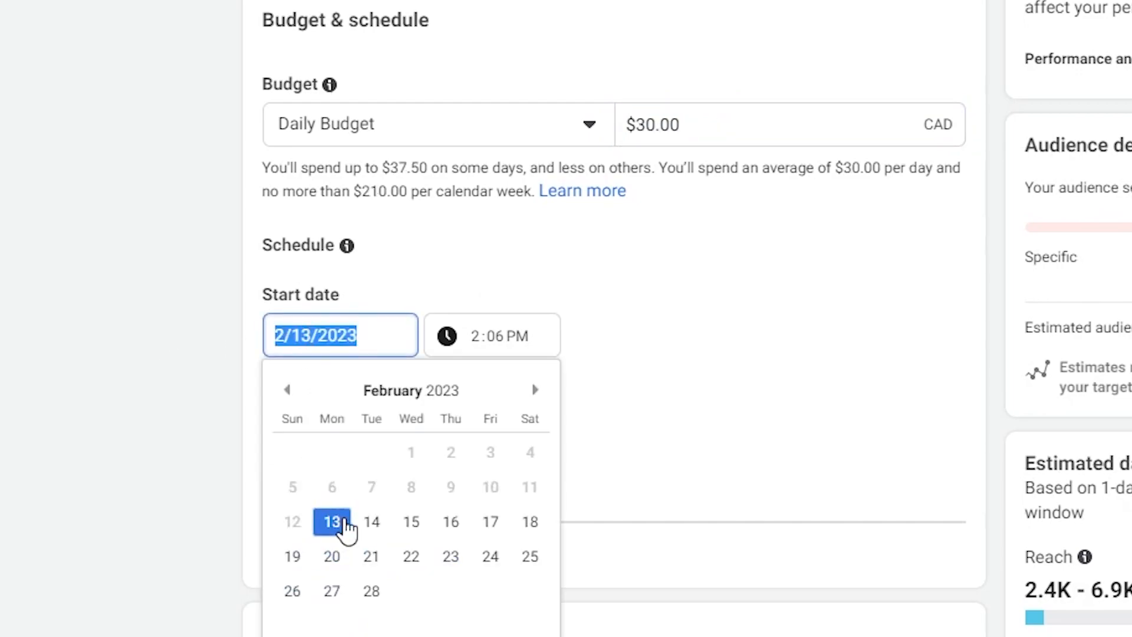
{"action": "left_click", "coordinate": [371, 522]}
{"action": "left_click", "coordinate": [479, 341]}
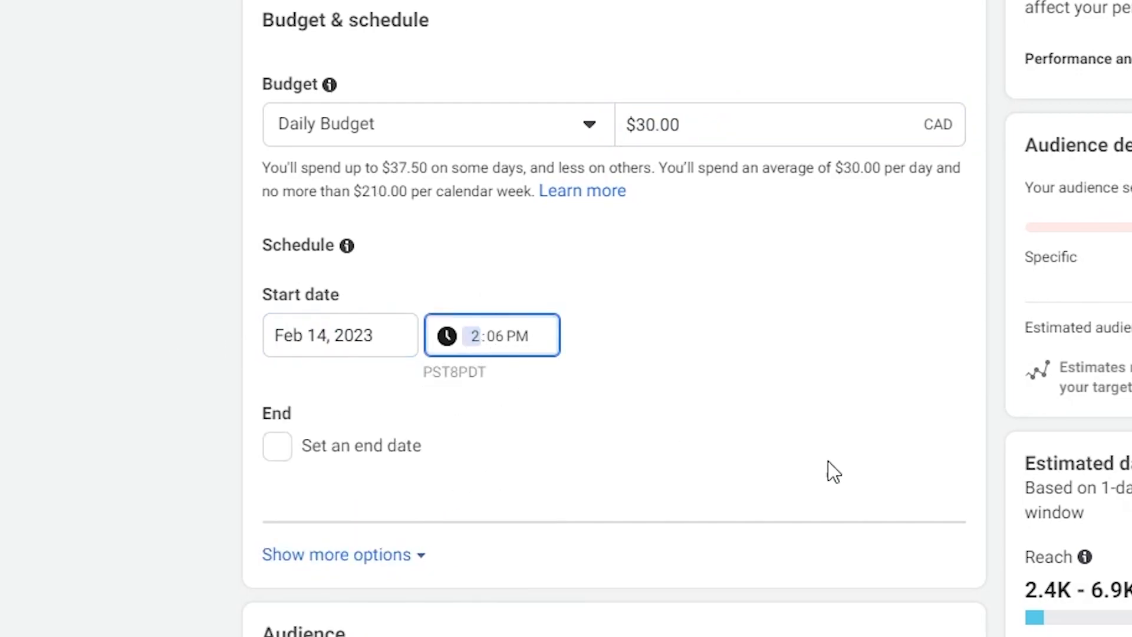
{"action": "key", "text": "Tab"}
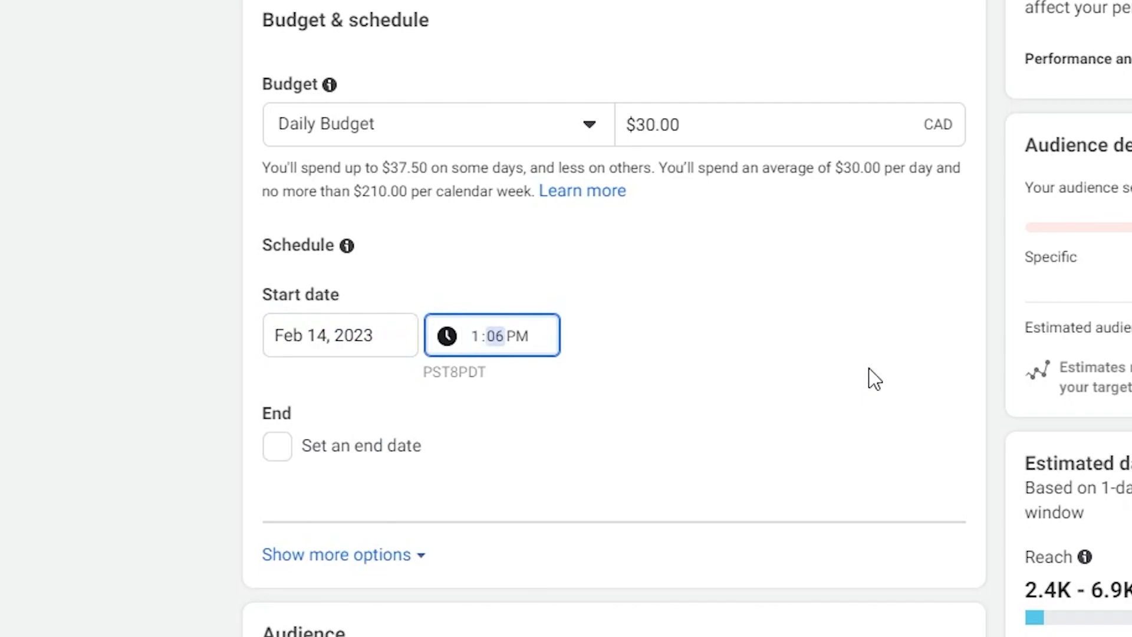
{"action": "key", "text": "Tab"}
{"action": "key", "text": "a"}
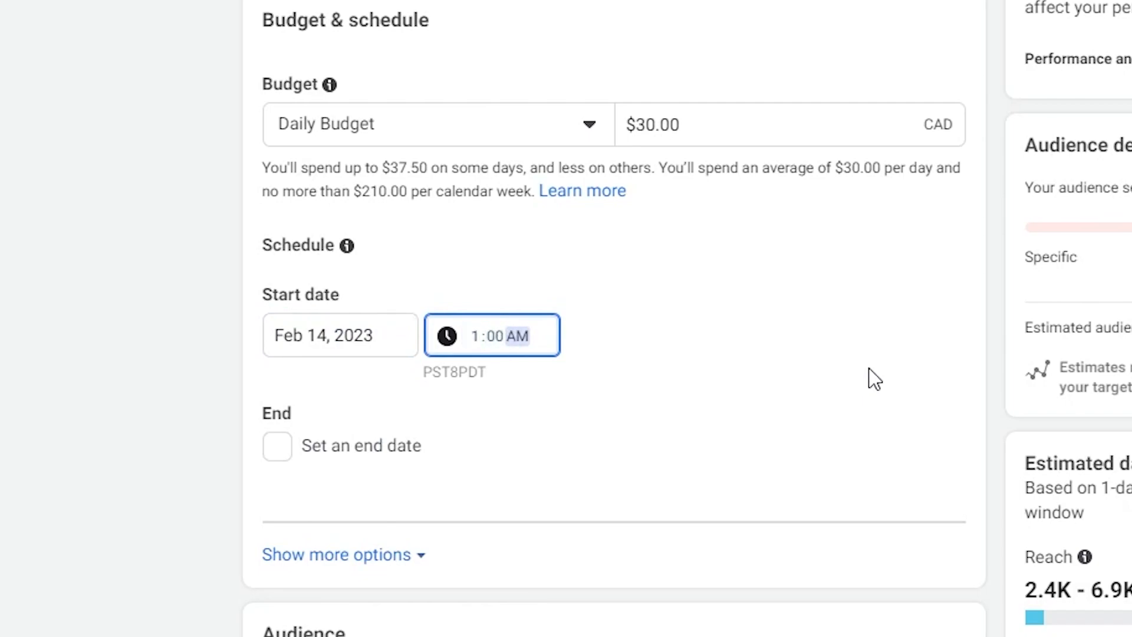
{"action": "left_click", "coordinate": [129, 370]}
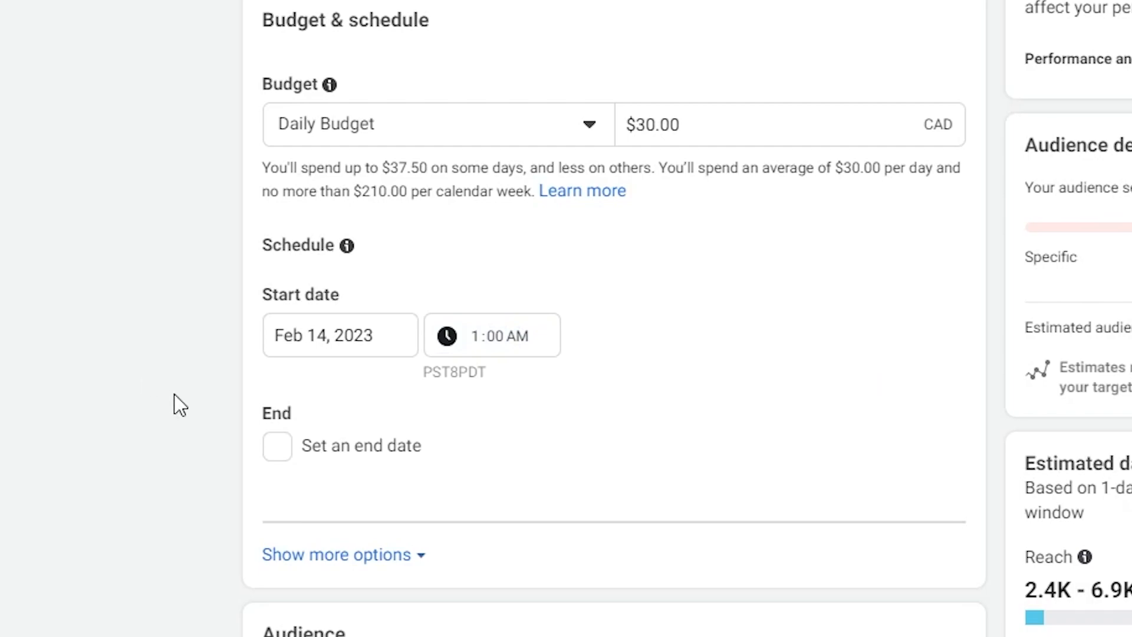
{"action": "left_click", "coordinate": [327, 336]}
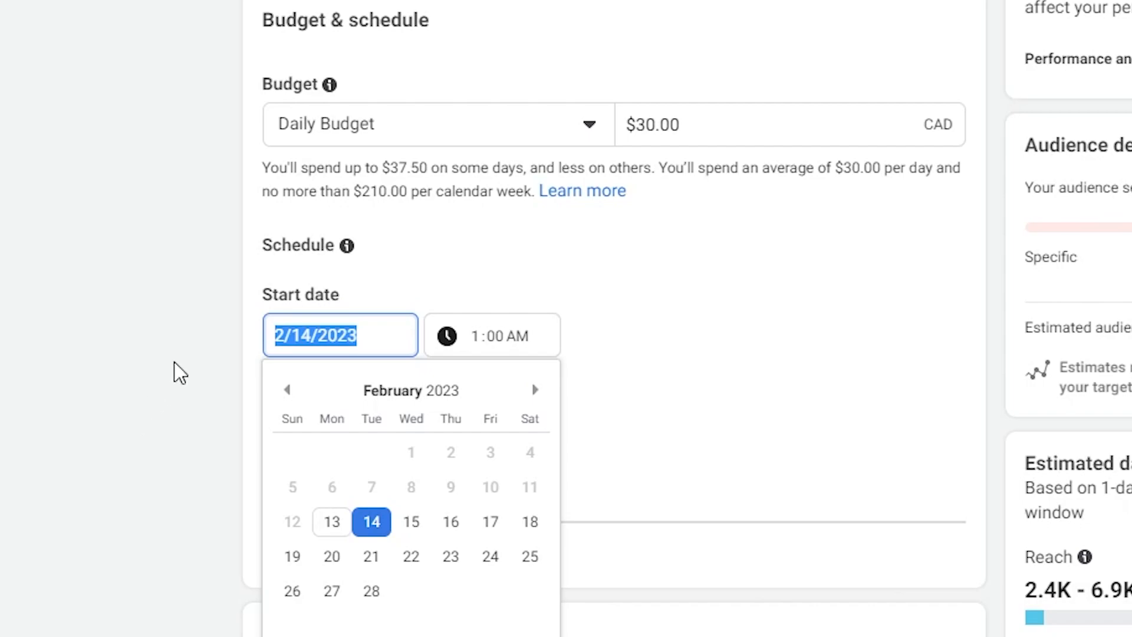
{"action": "left_click", "coordinate": [171, 303]}
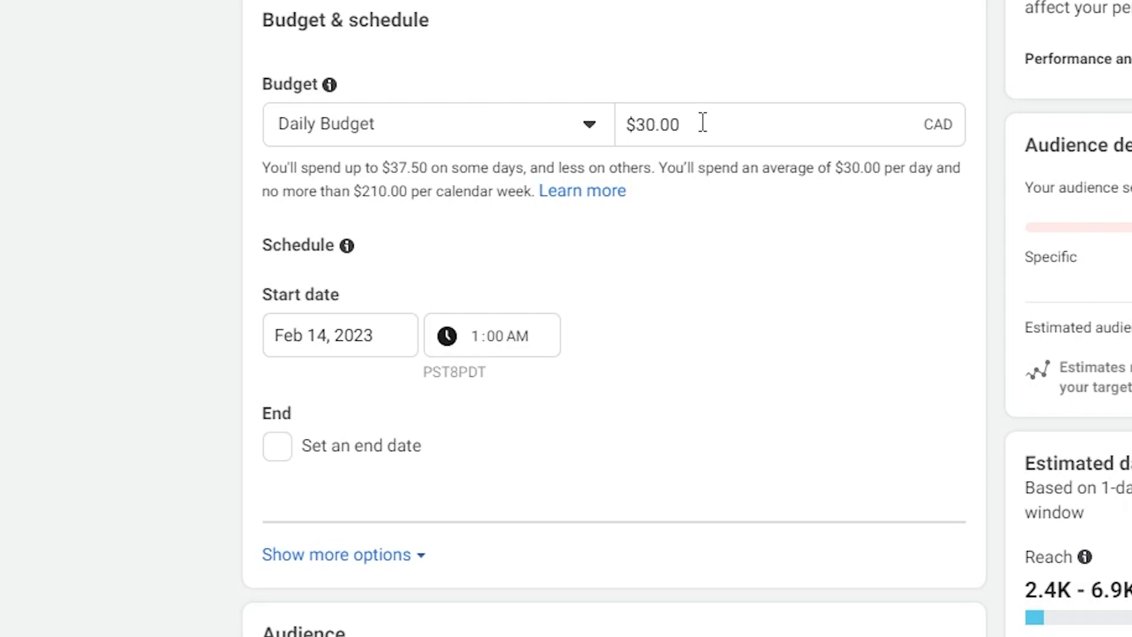
{"action": "left_click_drag", "start_coordinate": [703, 123], "coordinate": [557, 129]}
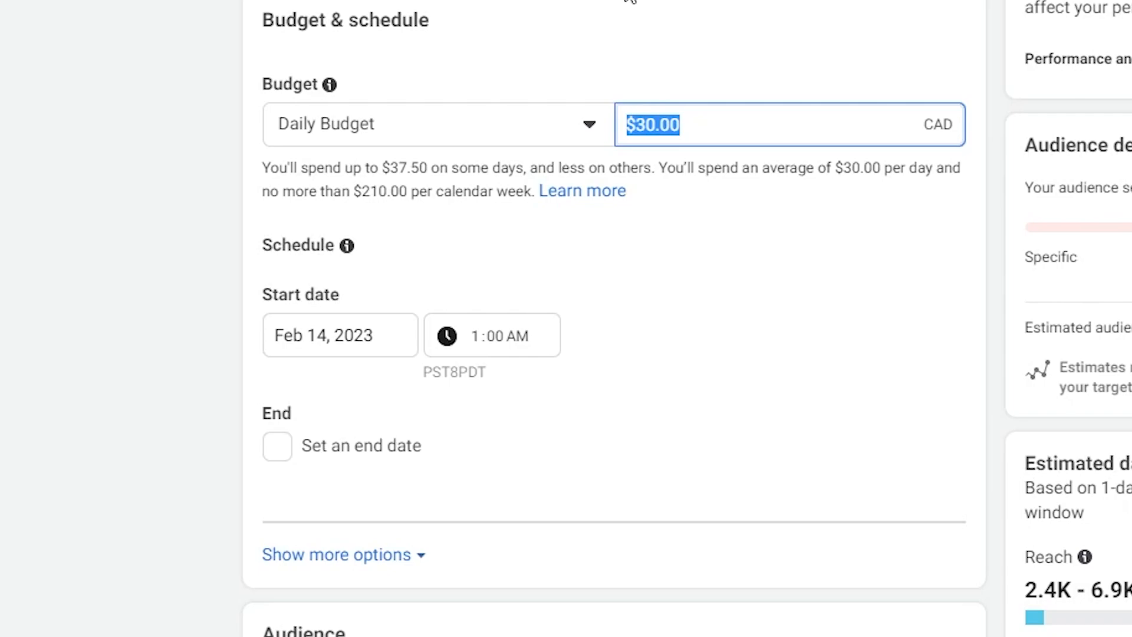
{"action": "left_click", "coordinate": [191, 348]}
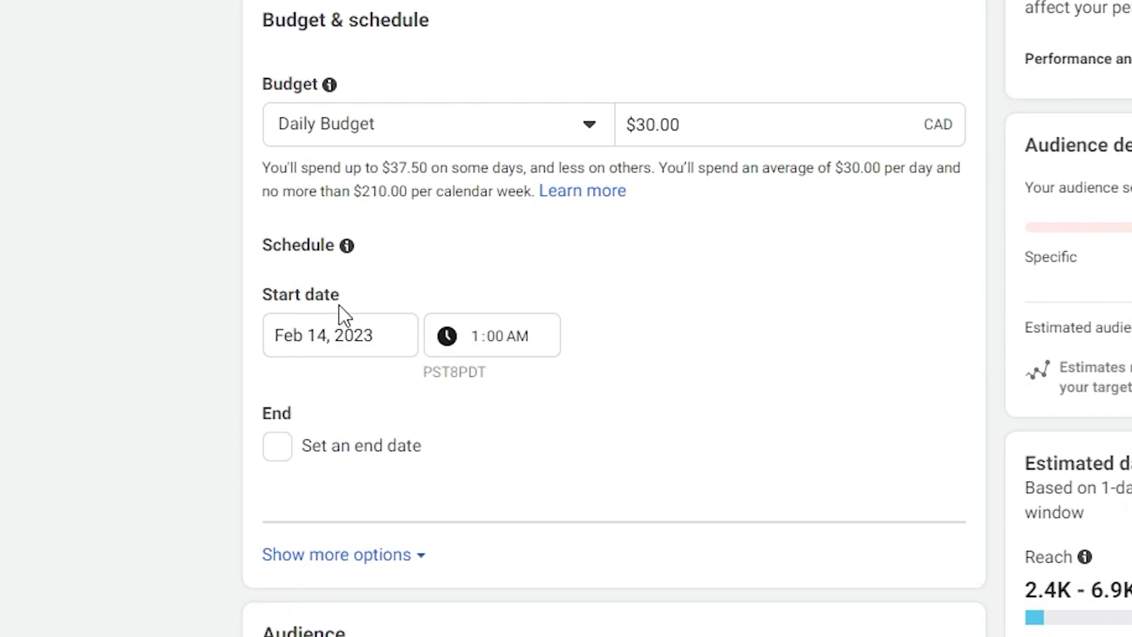
Try enabling an end date for the ad set's schedule and switch it off again.
{"action": "scroll", "coordinate": [89, 376], "scroll_direction": "down", "scroll_amount": 2}
{"action": "scroll", "coordinate": [89, 376], "scroll_direction": "down", "scroll_amount": 3}
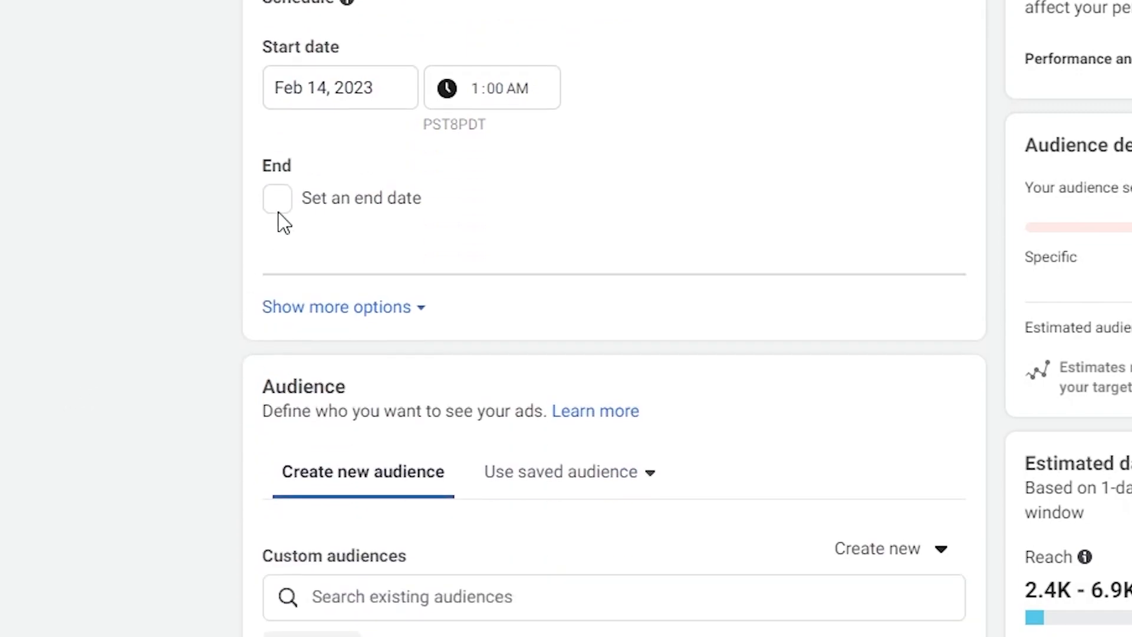
{"action": "left_click", "coordinate": [281, 200]}
{"action": "left_click", "coordinate": [297, 259]}
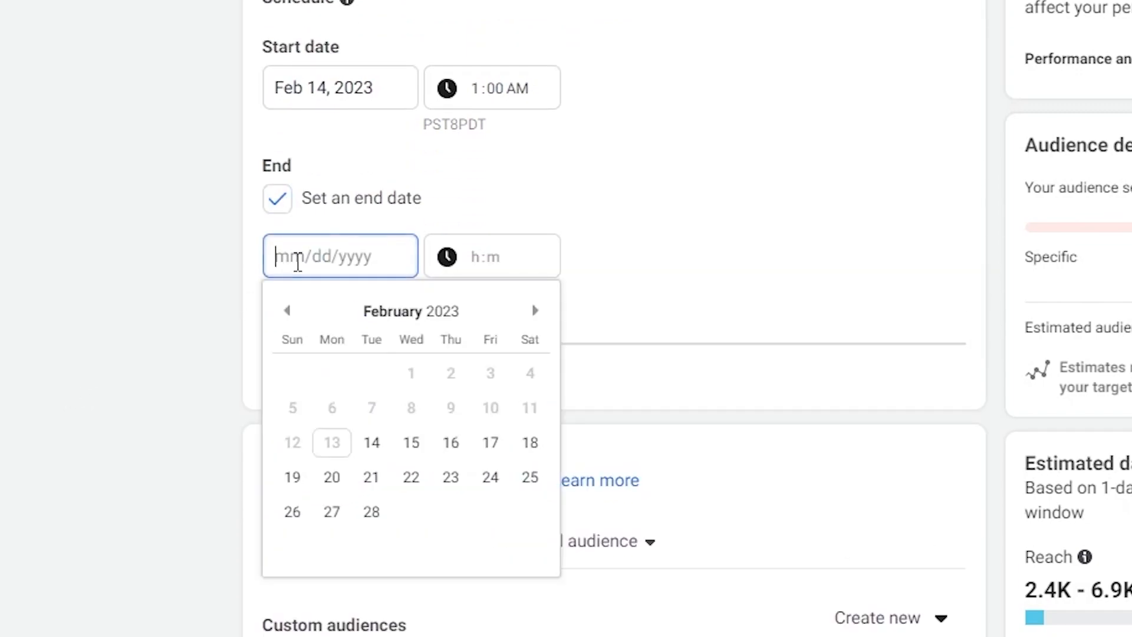
{"action": "left_click", "coordinate": [277, 205]}
Add United States to the audience's locations alongside Canada and restrict targeting to people living in this location.
{"action": "scroll", "coordinate": [112, 363], "scroll_direction": "down", "scroll_amount": 10}
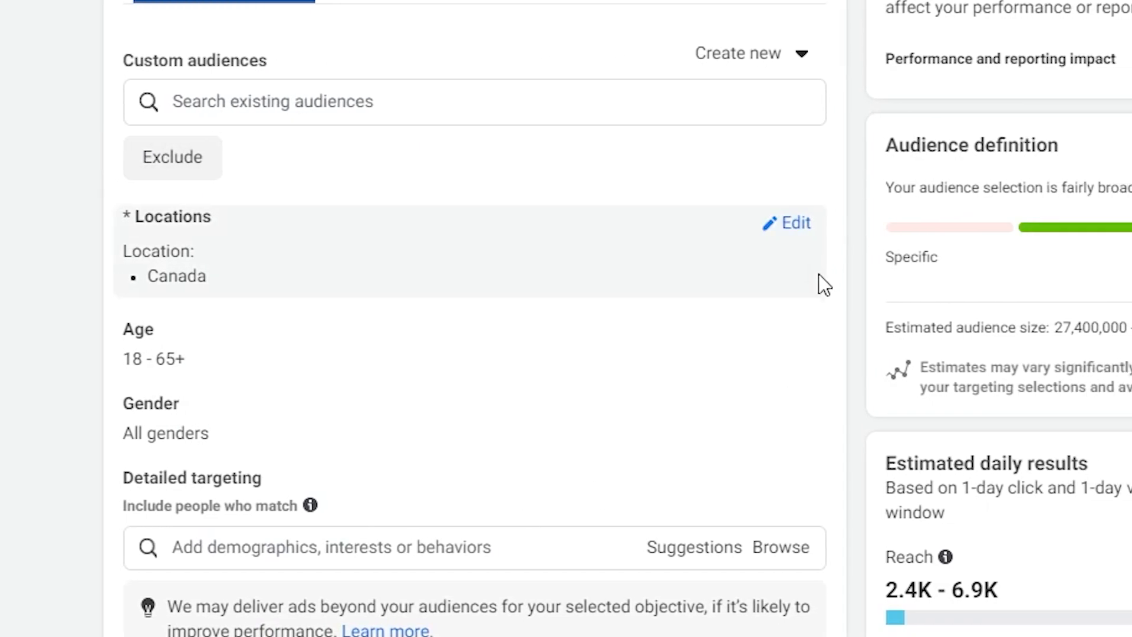
{"action": "left_click_drag", "start_coordinate": [805, 328], "coordinate": [1055, 323]}
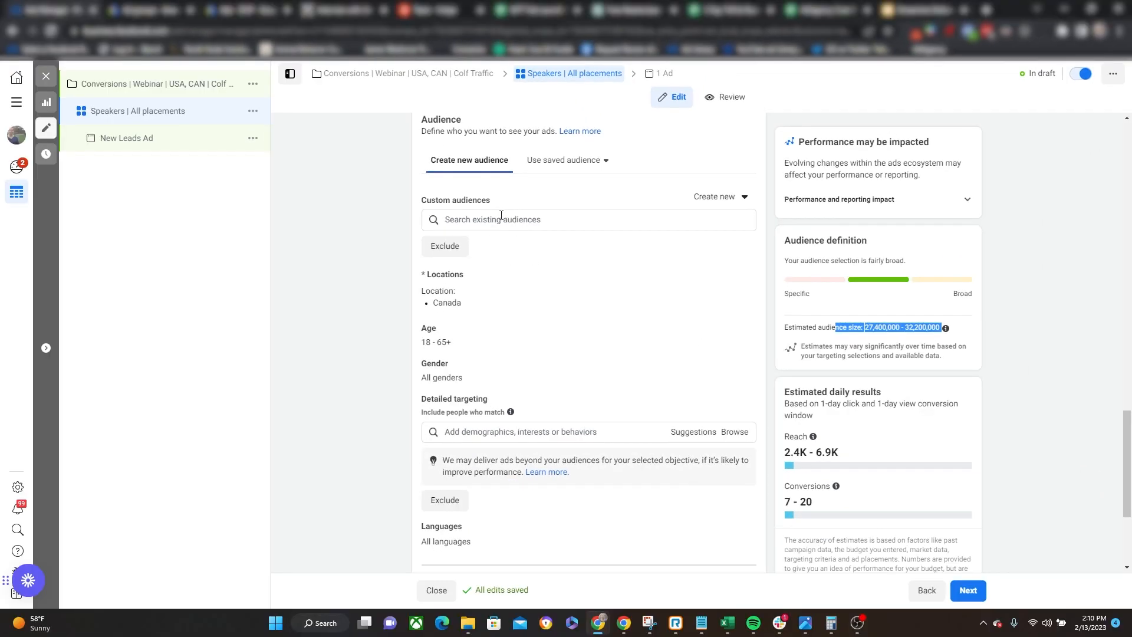
{"action": "left_click", "coordinate": [862, 339]}
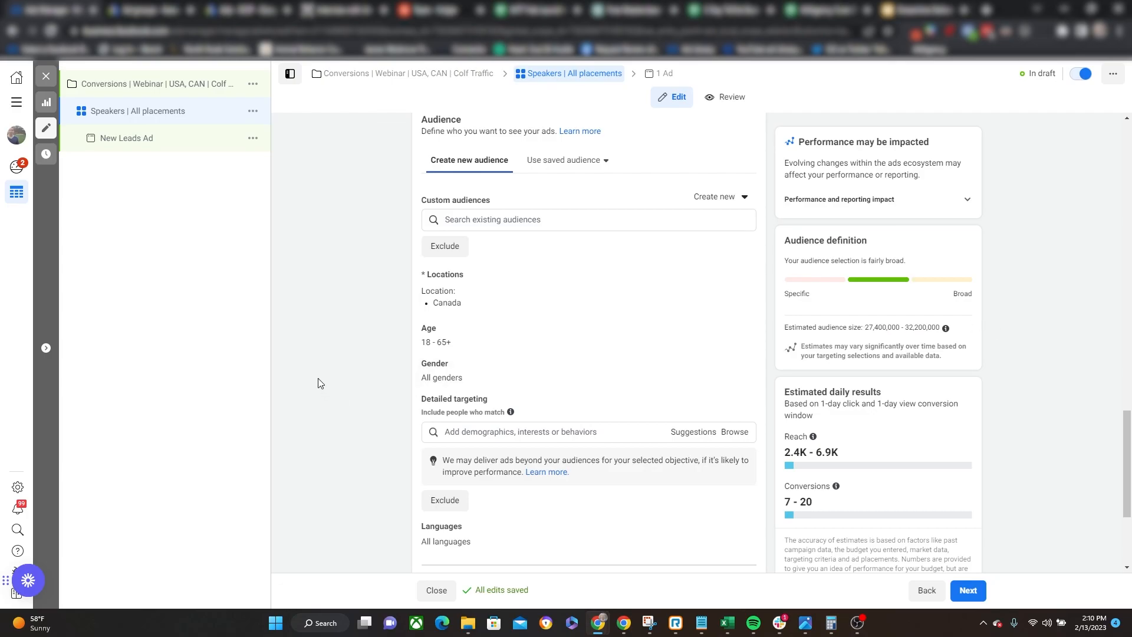
{"action": "mouse_move", "coordinate": [745, 288]}
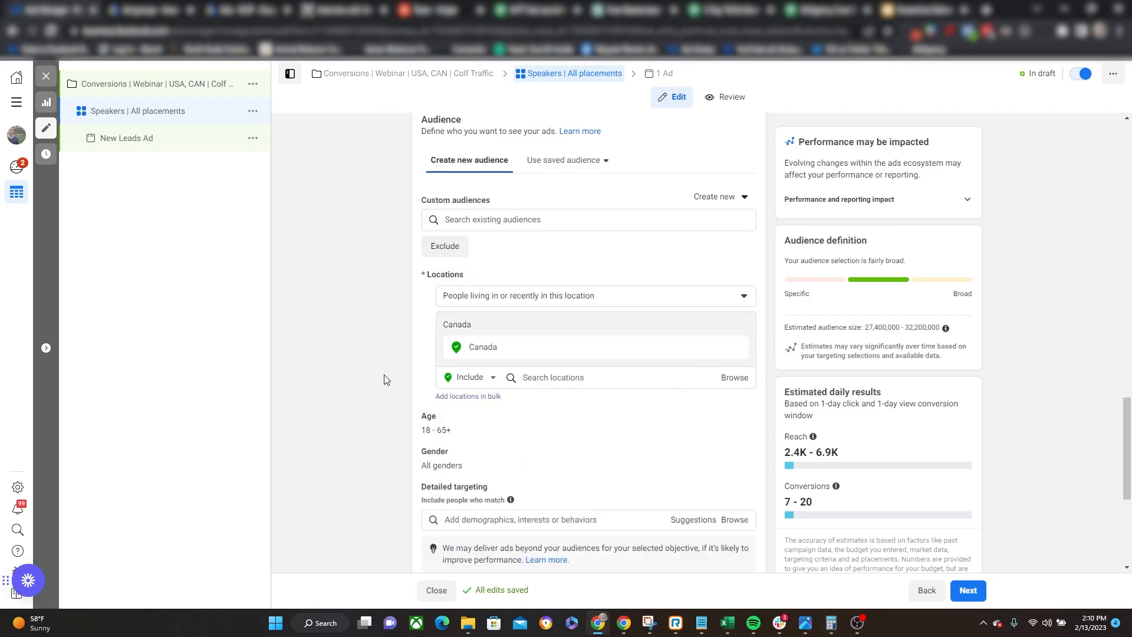
{"action": "left_click", "coordinate": [569, 378]}
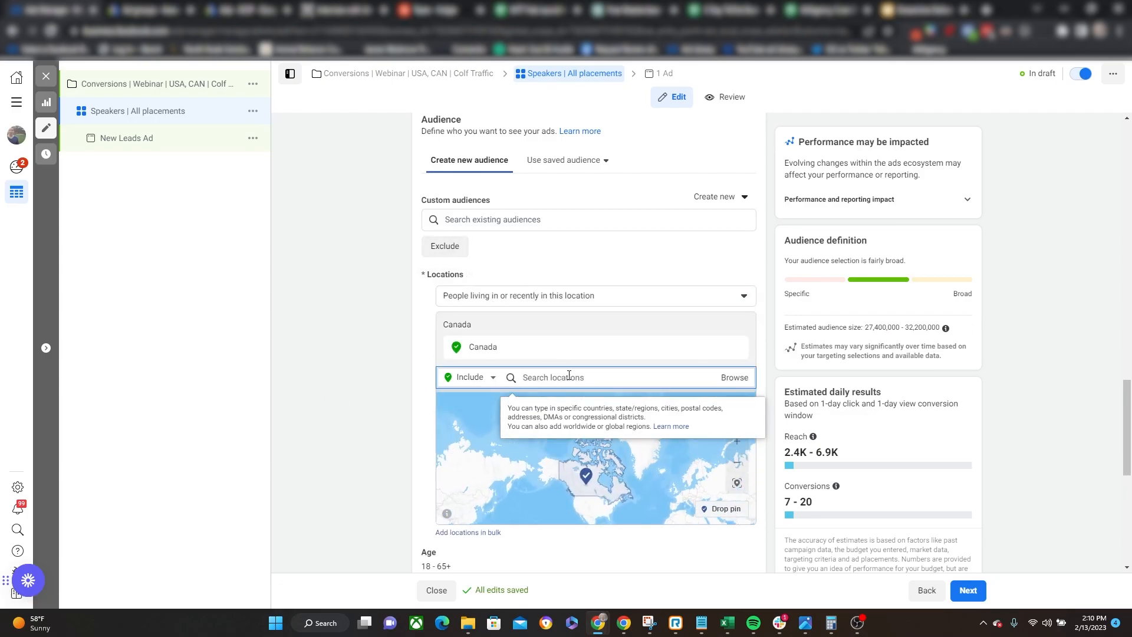
{"action": "type", "text": "united state"}
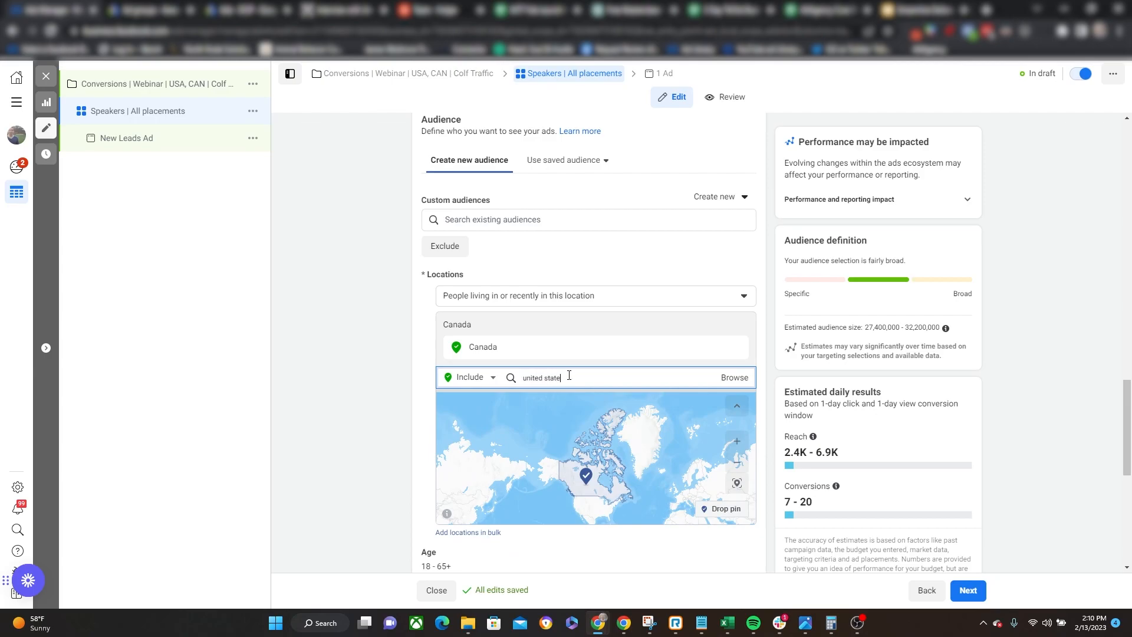
{"action": "type", "text": "s"}
{"action": "left_click", "coordinate": [574, 395]}
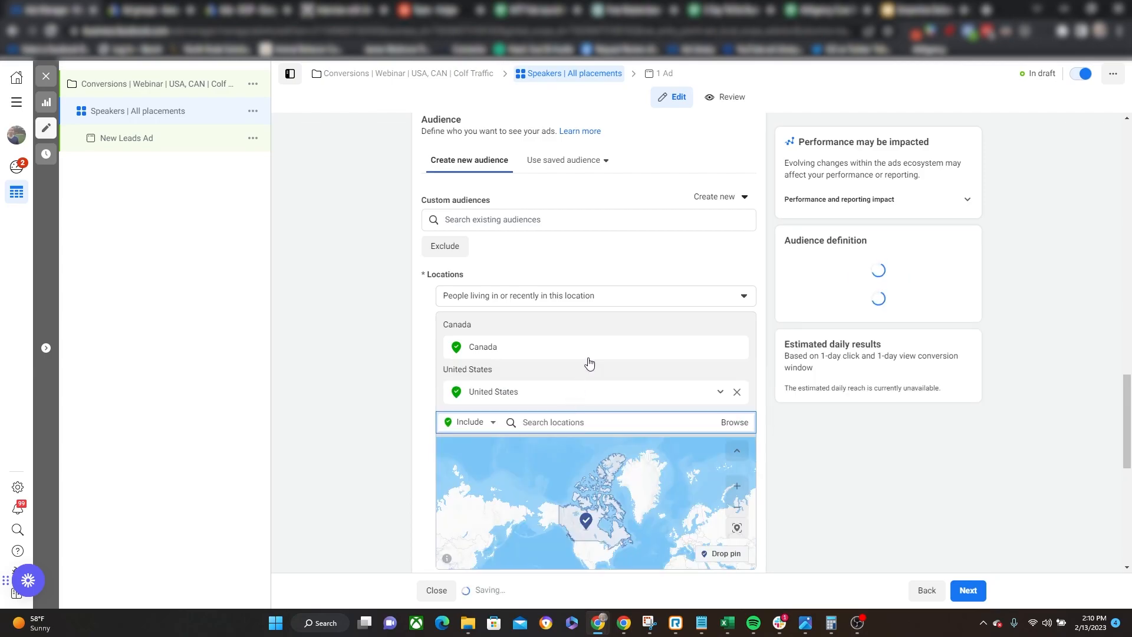
{"action": "left_click", "coordinate": [472, 296]}
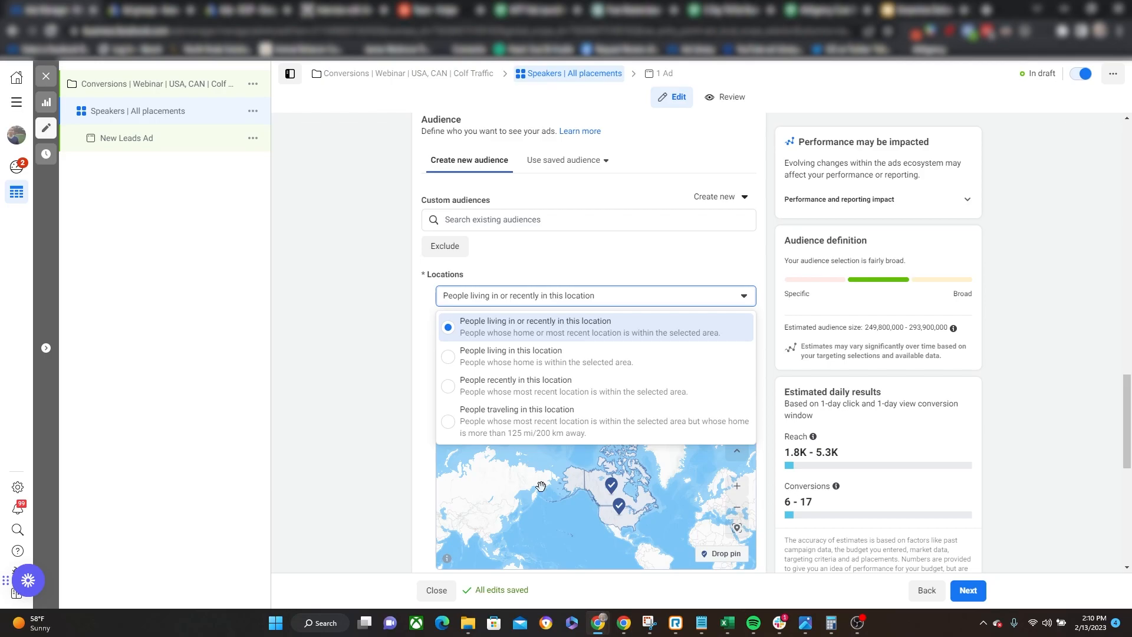
{"action": "left_click", "coordinate": [551, 354]}
Set the audience's age range to 30 through 59.
{"action": "scroll", "coordinate": [380, 347], "scroll_direction": "down", "scroll_amount": 5}
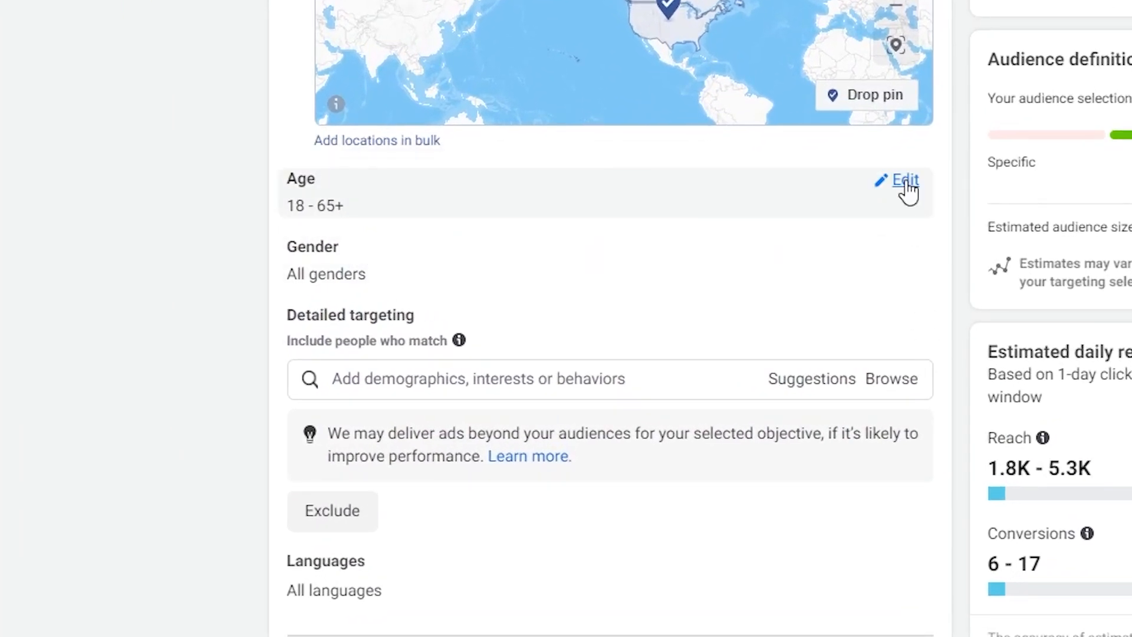
{"action": "left_click", "coordinate": [906, 182]}
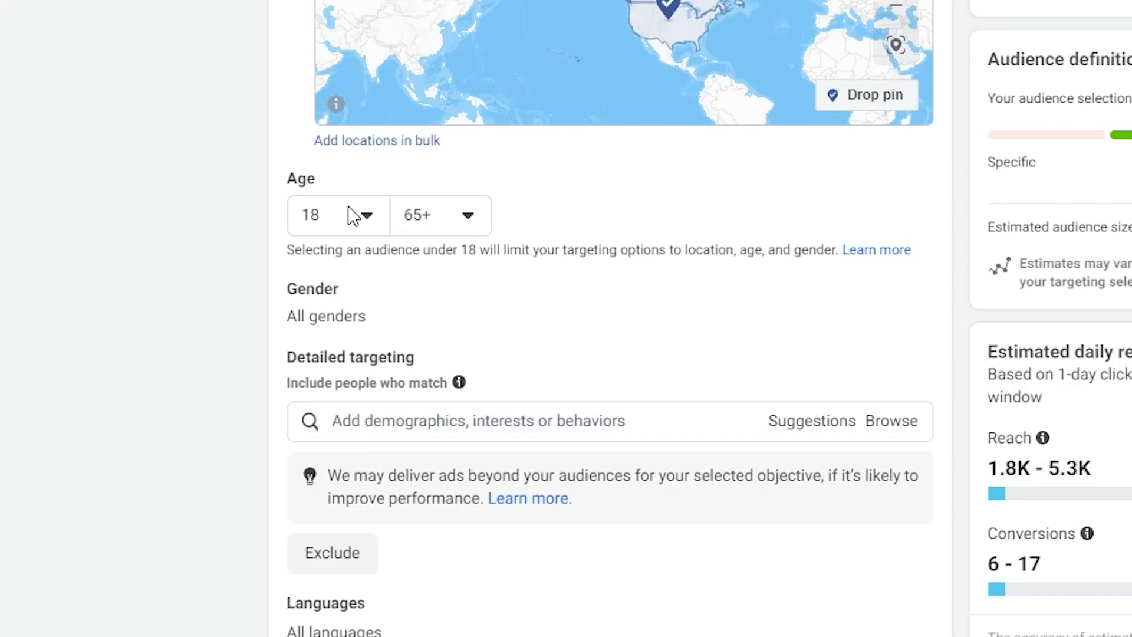
{"action": "left_click", "coordinate": [354, 216]}
{"action": "scroll", "coordinate": [386, 380], "scroll_direction": "down", "scroll_amount": 8}
{"action": "left_click", "coordinate": [319, 480]}
{"action": "left_click", "coordinate": [465, 227]}
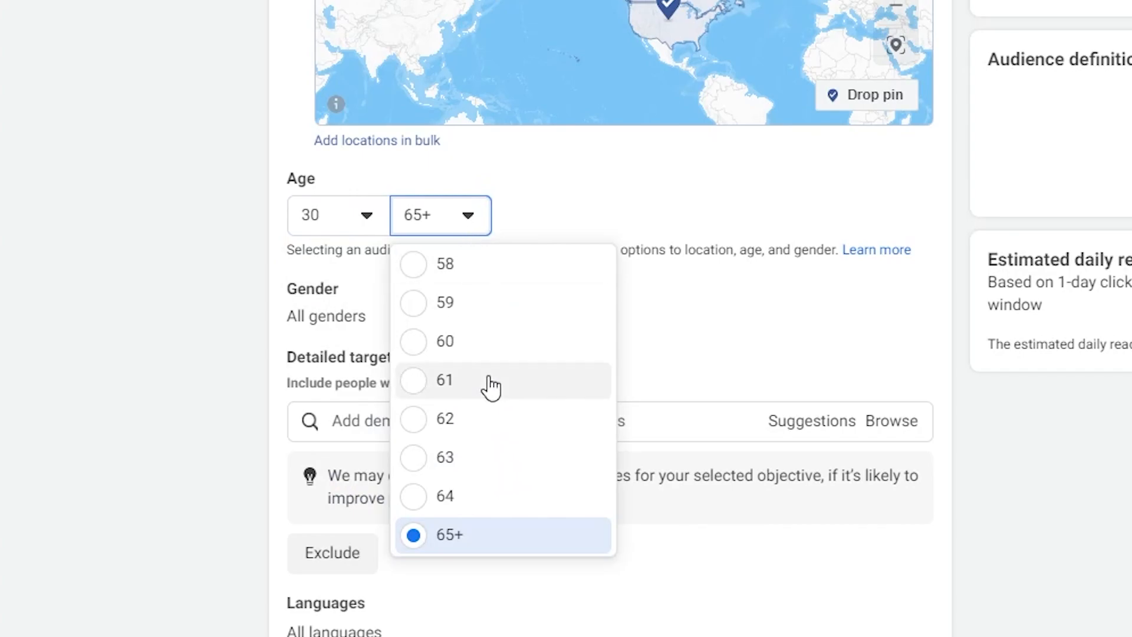
{"action": "left_click", "coordinate": [412, 303]}
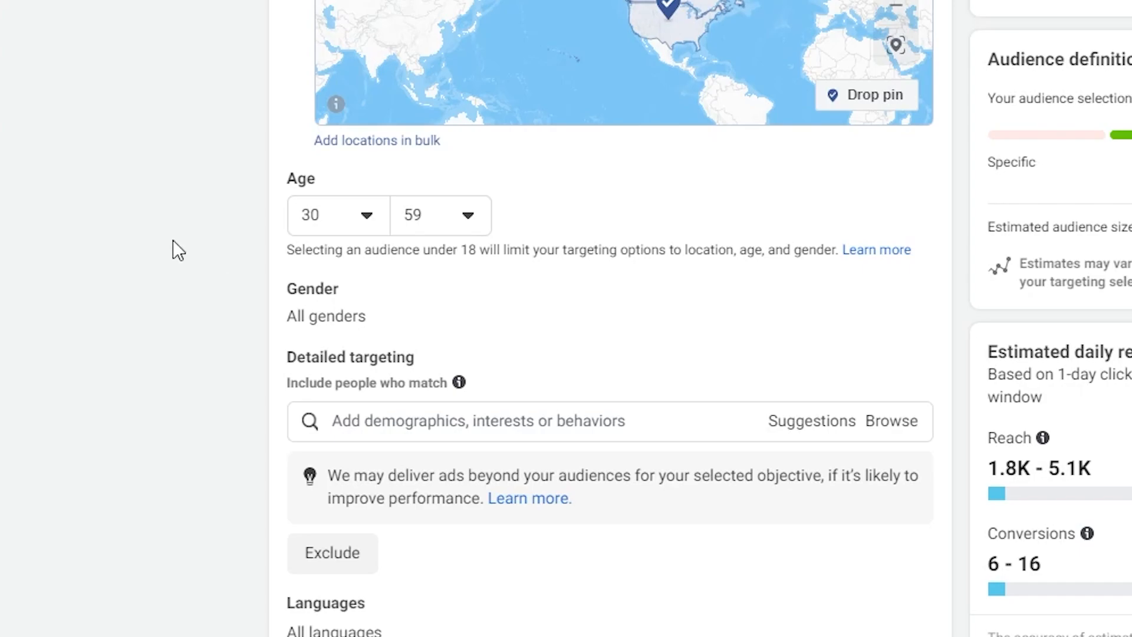
Add the interests TED (conference) and Motivational speaking (business & finance) to the detailed targeting.
{"action": "scroll", "coordinate": [356, 313], "scroll_direction": "down", "scroll_amount": 3}
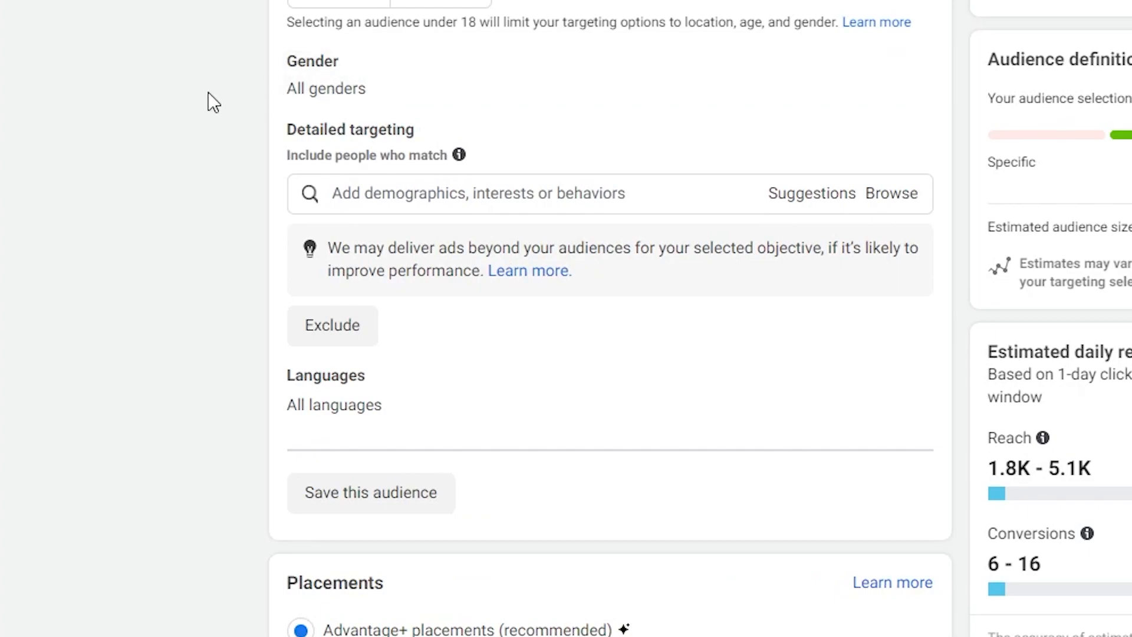
{"action": "left_click", "coordinate": [385, 196]}
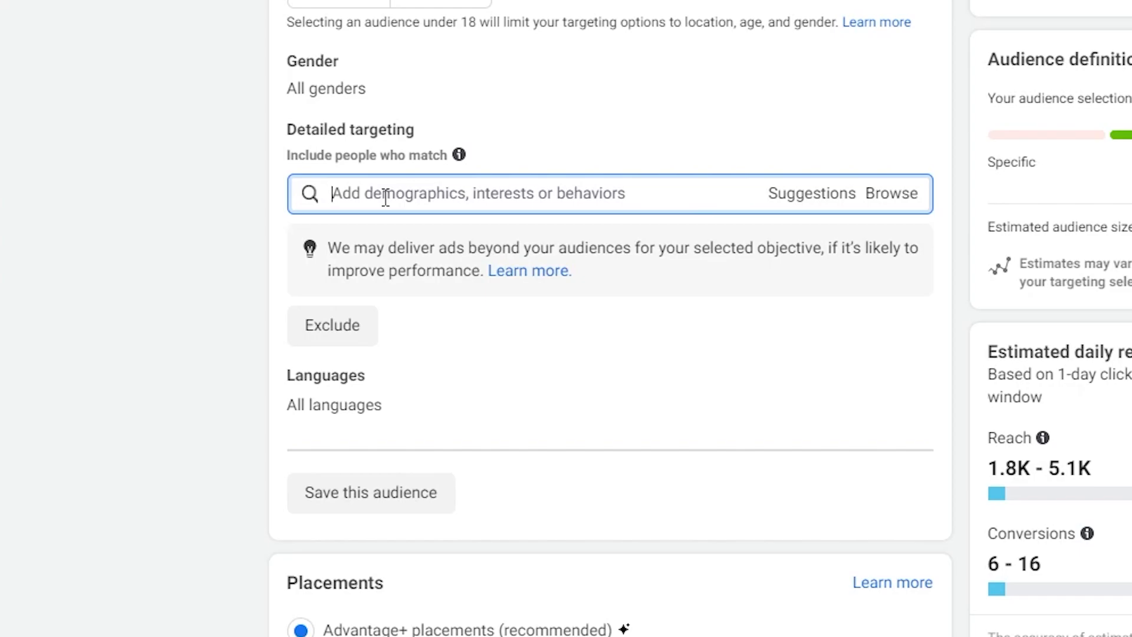
{"action": "type", "text": "ted"}
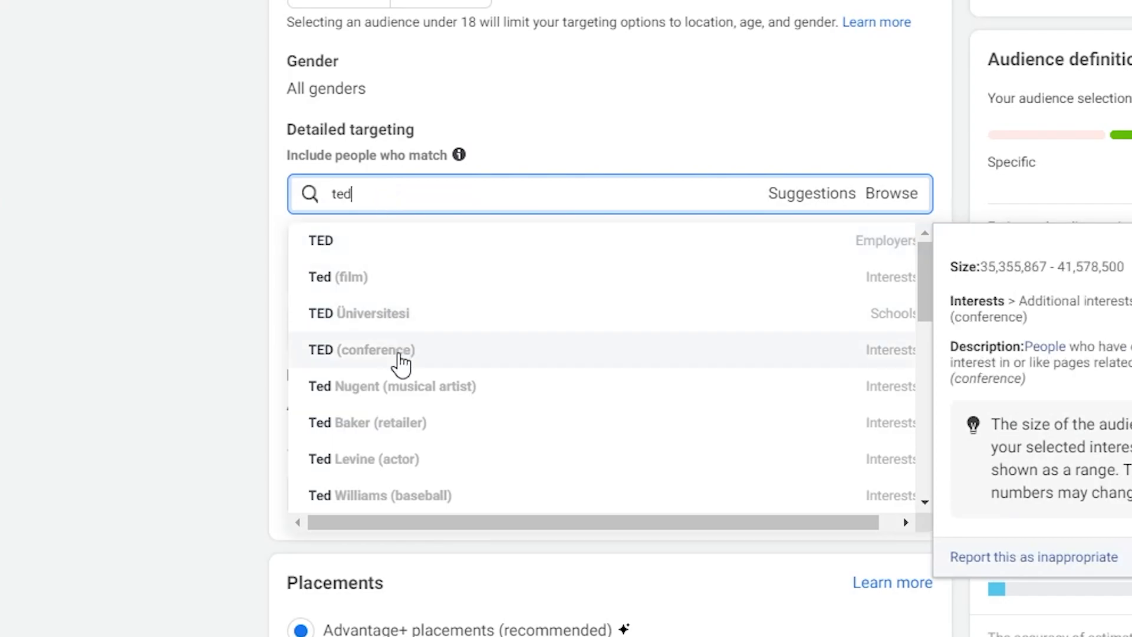
{"action": "left_click", "coordinate": [401, 362]}
{"action": "scroll", "coordinate": [129, 250], "scroll_direction": "down", "scroll_amount": 4}
{"action": "scroll", "coordinate": [870, 462], "scroll_direction": "up", "scroll_amount": 4}
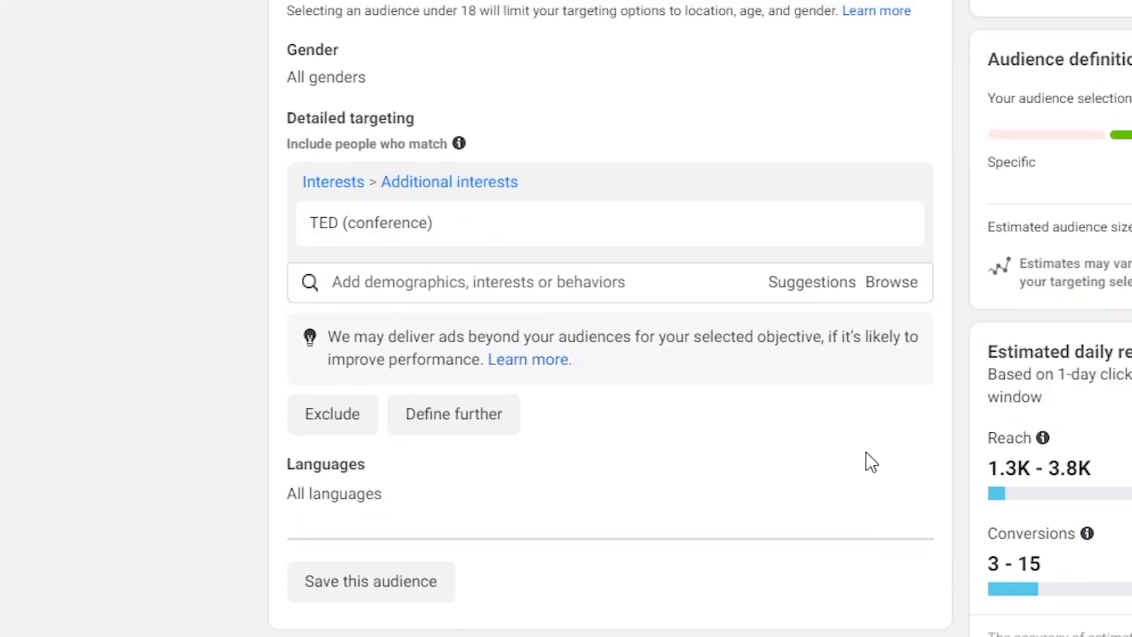
{"action": "left_click", "coordinate": [807, 284]}
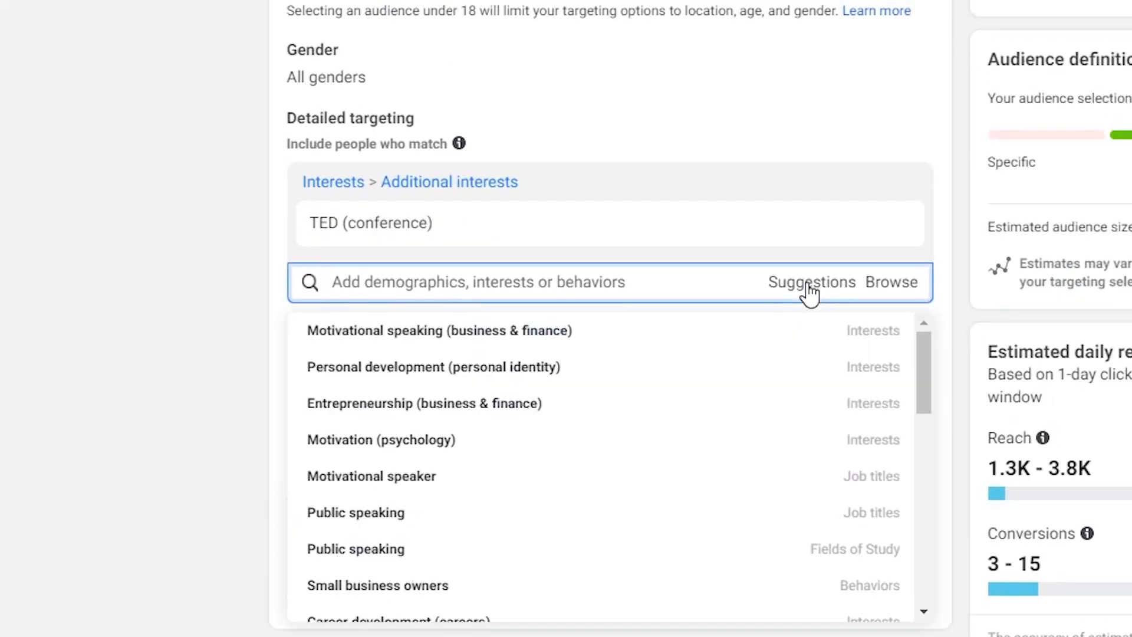
{"action": "left_click", "coordinate": [362, 336]}
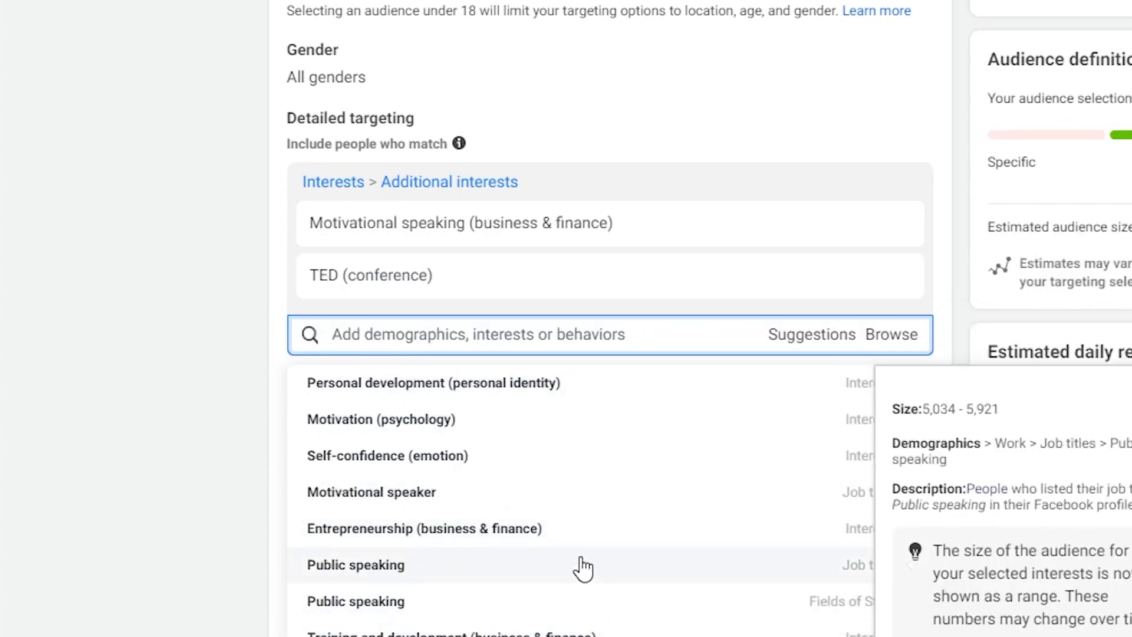
Add the suggested job titles Motivational speaker, Public speaking and Speaker, plus the Public speaking field of study, to the detailed targeting.
{"action": "left_click", "coordinate": [423, 501]}
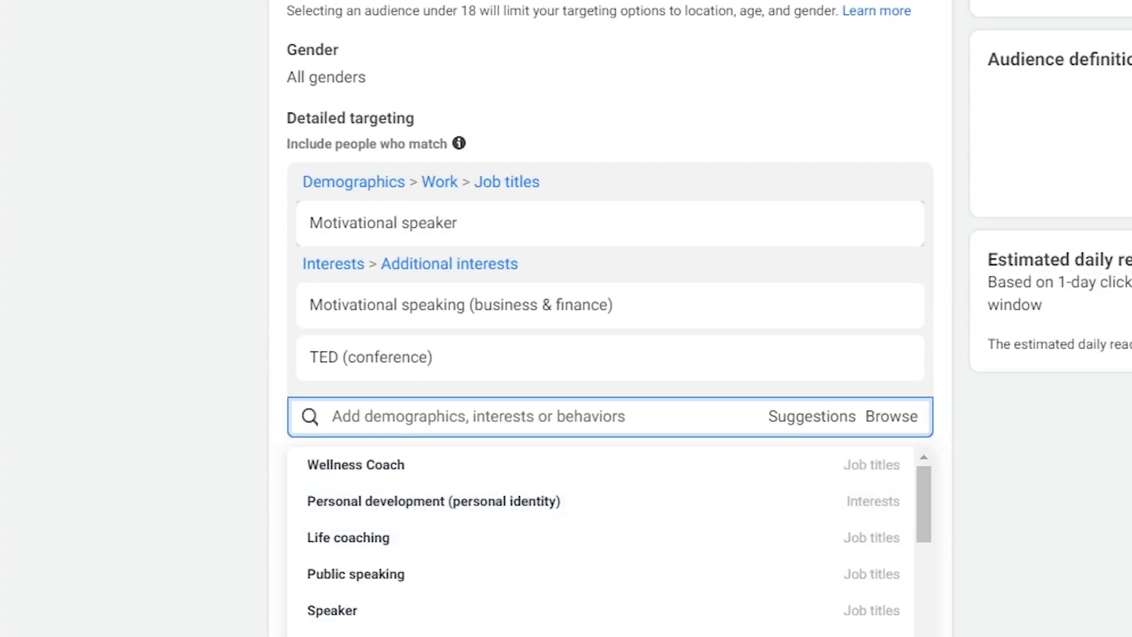
{"action": "scroll", "coordinate": [314, 516], "scroll_direction": "down", "scroll_amount": 2}
{"action": "left_click", "coordinate": [384, 466]}
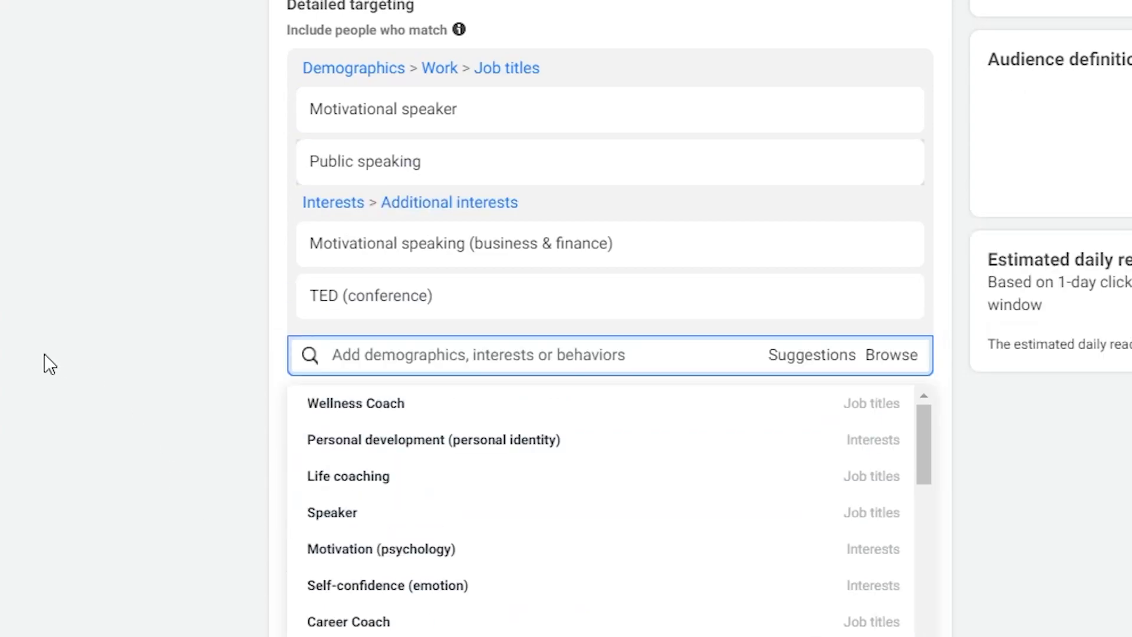
{"action": "left_click", "coordinate": [342, 413]}
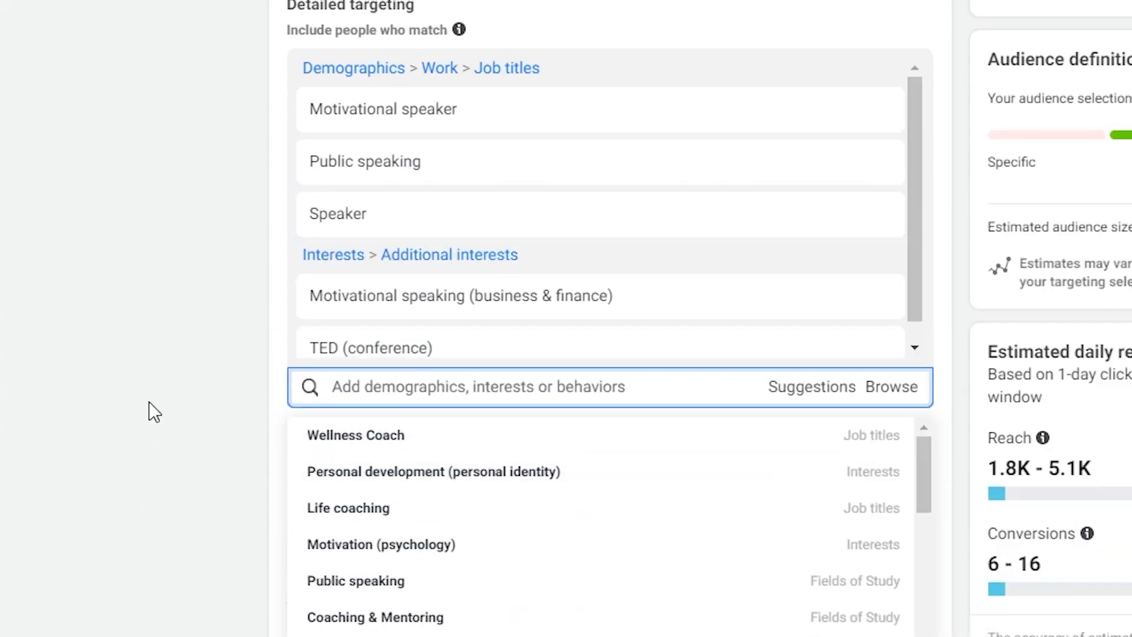
{"action": "scroll", "coordinate": [149, 405], "scroll_direction": "down", "scroll_amount": 2}
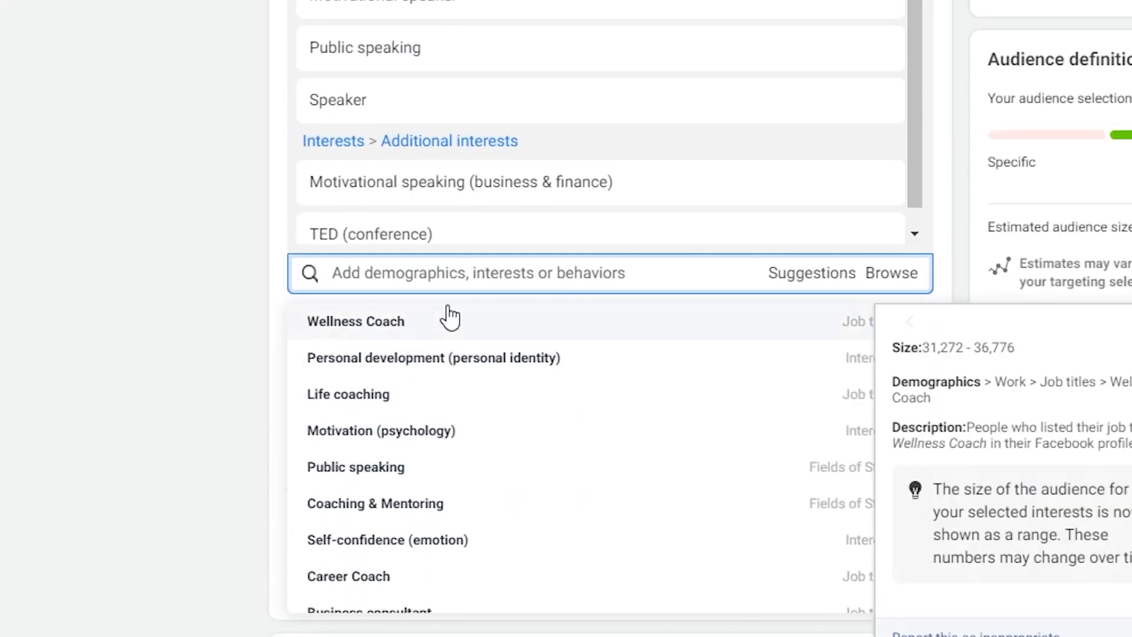
{"action": "left_click", "coordinate": [371, 468]}
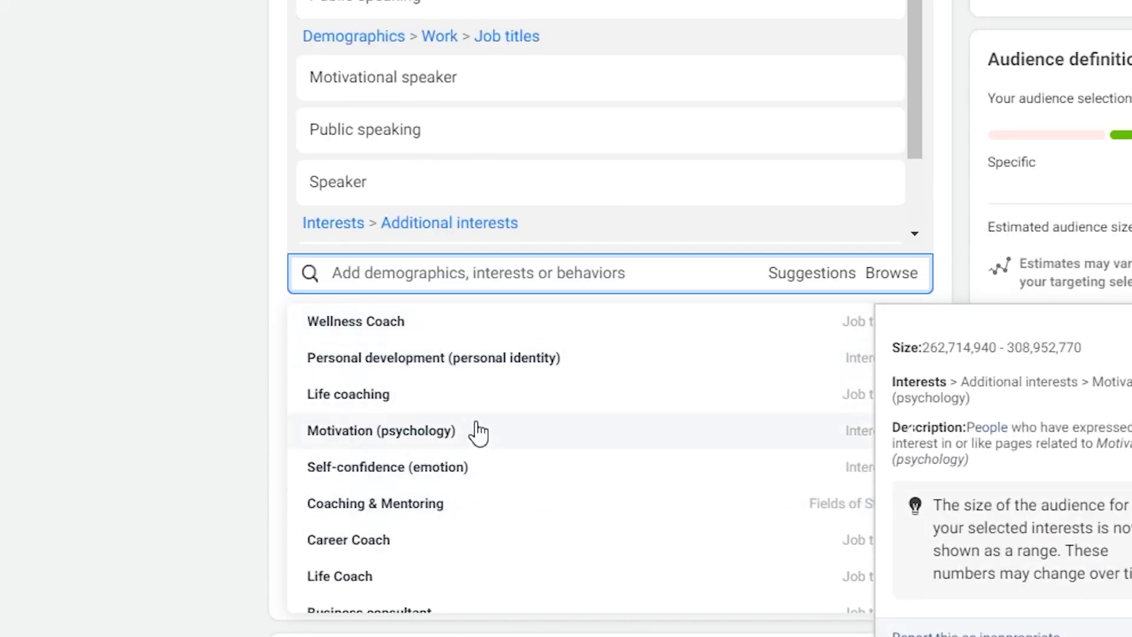
{"action": "left_click", "coordinate": [129, 304]}
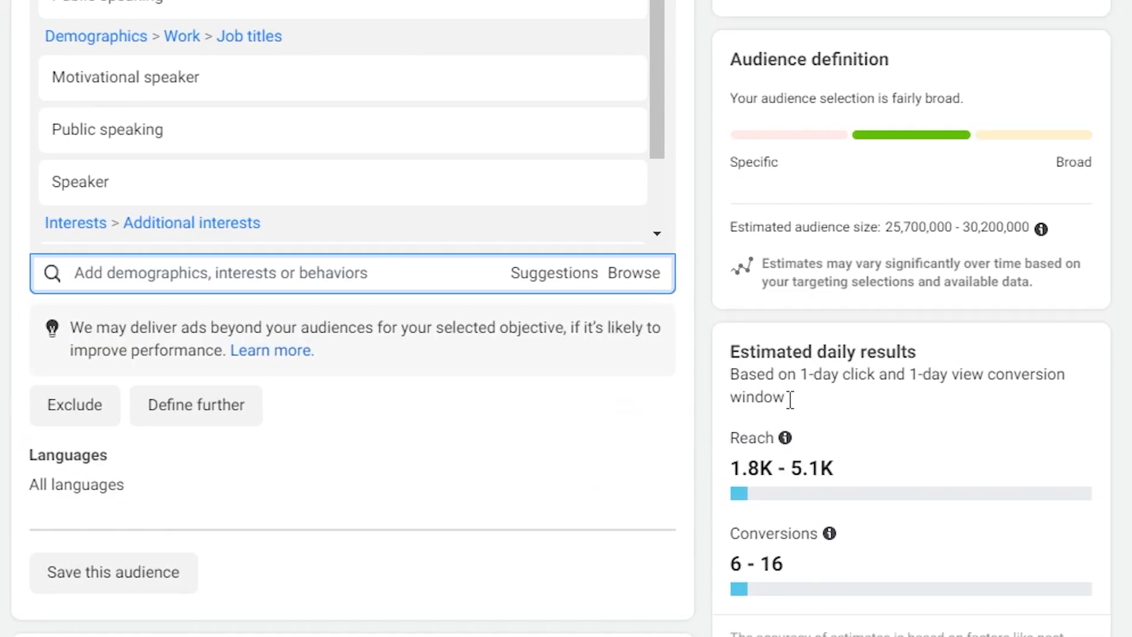
Narrow the detailed targeting so people must also match the interest Entrepreneurship (business & finance).
{"action": "left_click_drag", "start_coordinate": [884, 227], "coordinate": [1021, 228]}
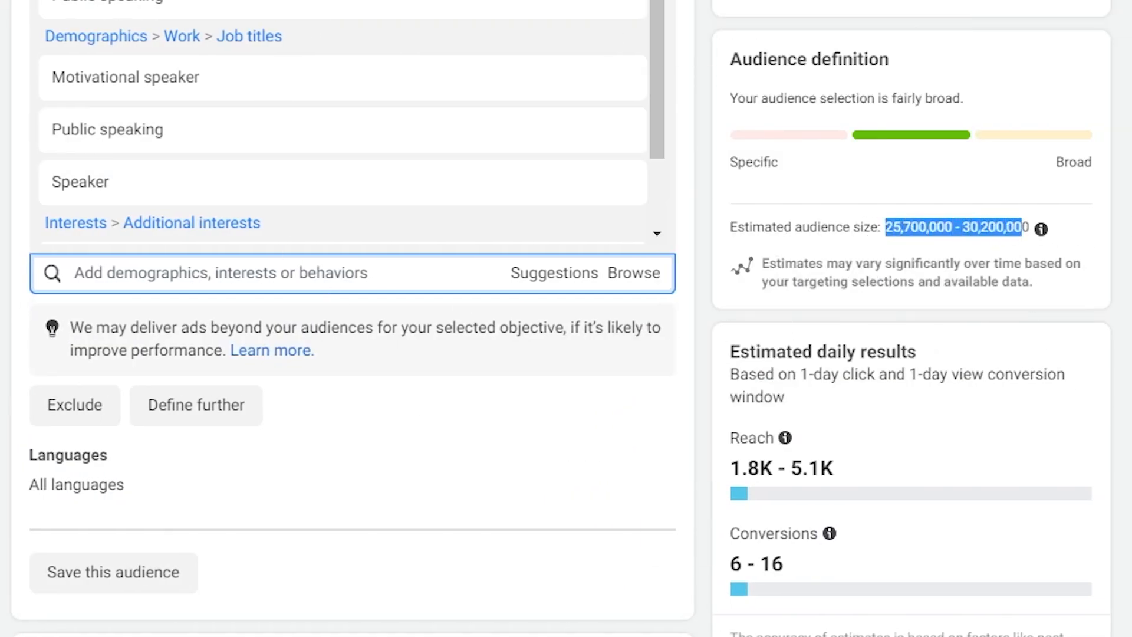
{"action": "left_click", "coordinate": [1122, 236]}
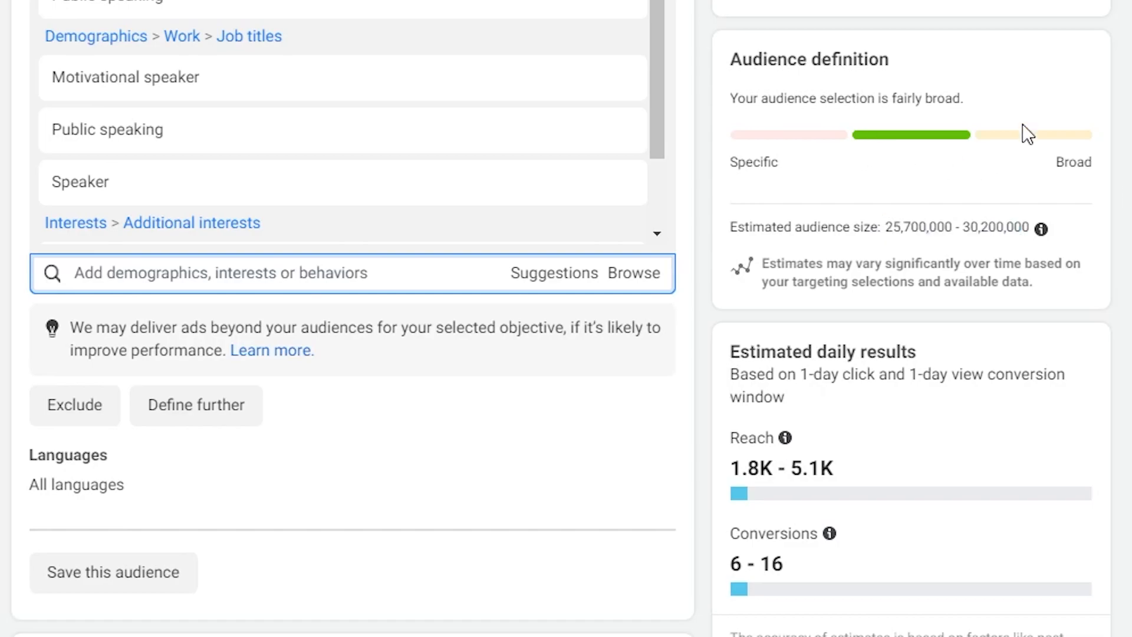
{"action": "mouse_move", "coordinate": [233, 8]}
{"action": "scroll", "coordinate": [215, 333], "scroll_direction": "down", "scroll_amount": 2}
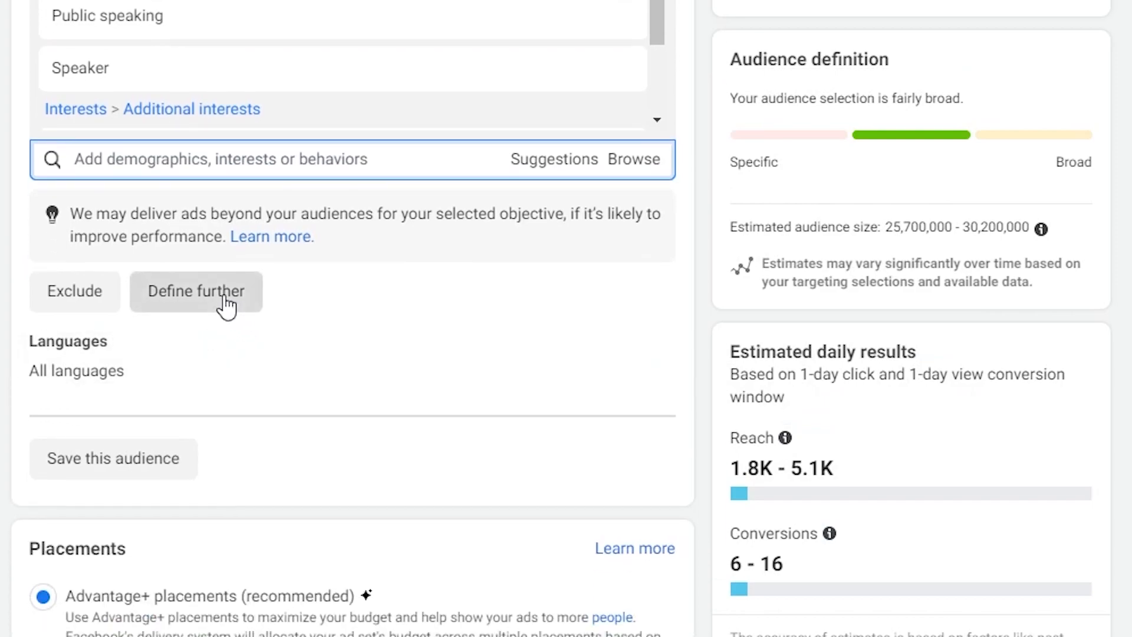
{"action": "left_click", "coordinate": [225, 303]}
{"action": "left_click", "coordinate": [166, 317]}
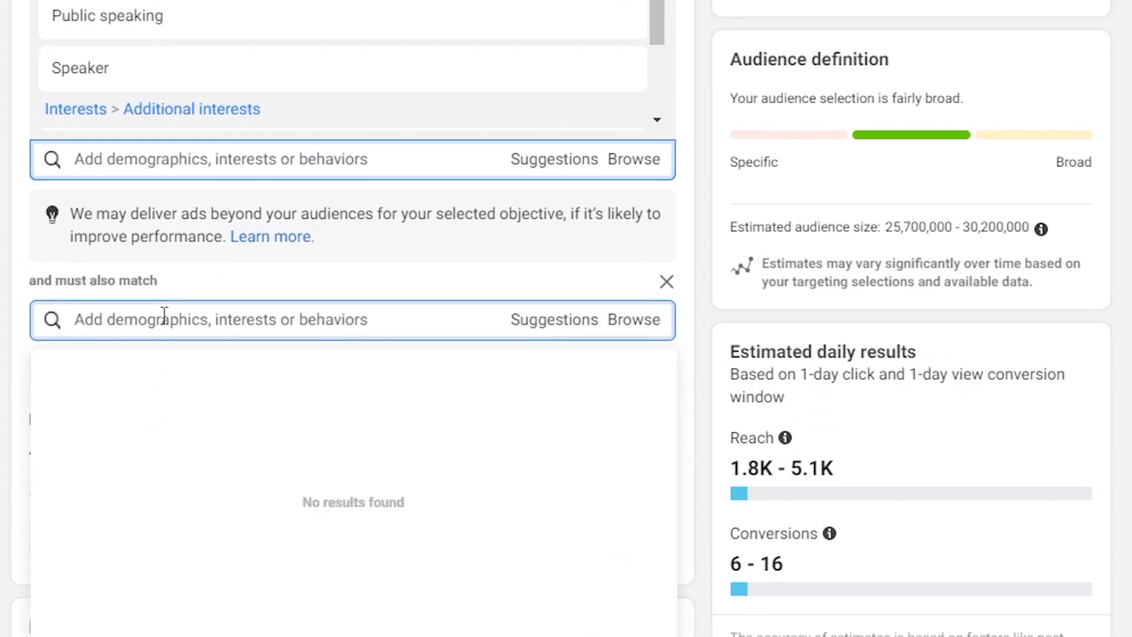
{"action": "type", "text": "entr"}
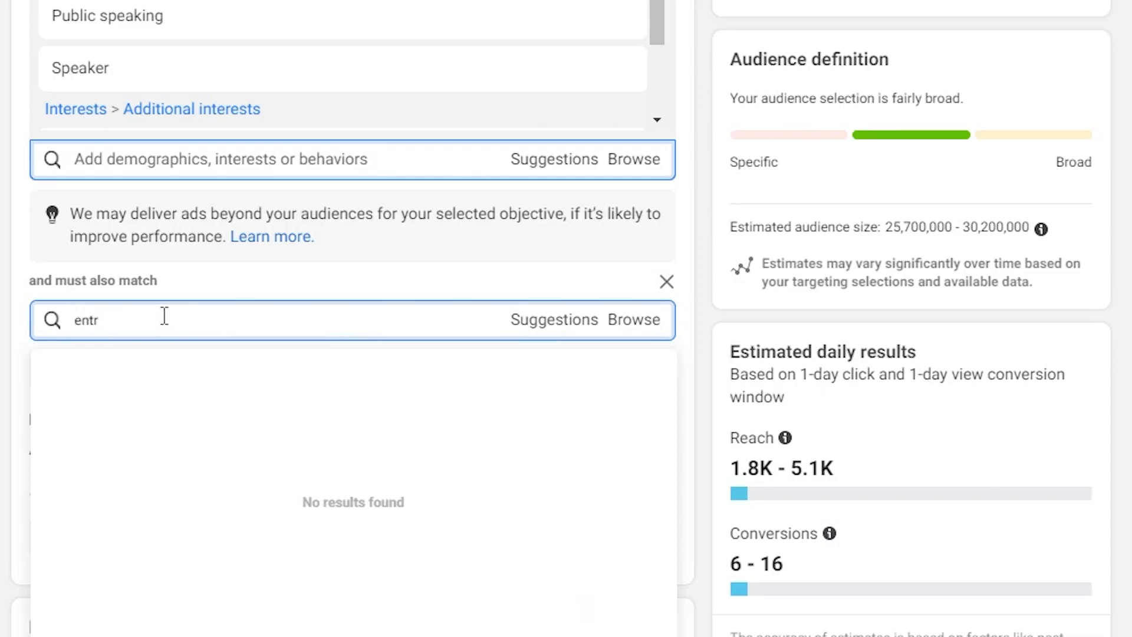
{"action": "type", "text": "epren"}
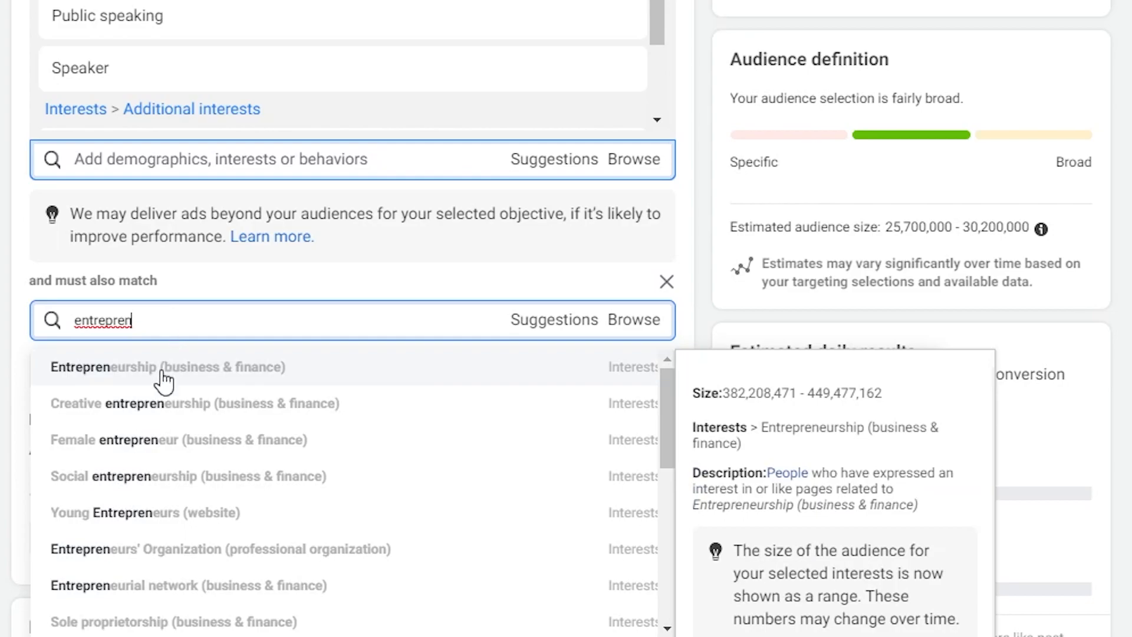
{"action": "left_click", "coordinate": [163, 377]}
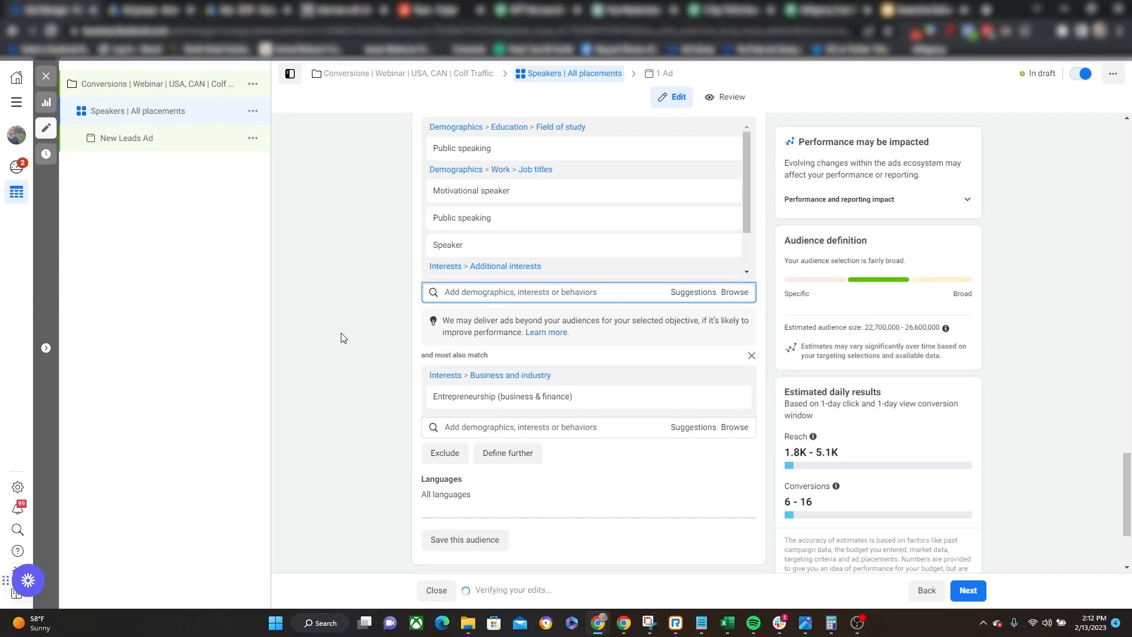
Exclude the website custom audience All Leads Events (30 Days) from the ad set's audience.
{"action": "mouse_move", "coordinate": [445, 217]}
{"action": "mouse_move", "coordinate": [488, 407]}
{"action": "scroll", "coordinate": [374, 360], "scroll_direction": "up", "scroll_amount": 10}
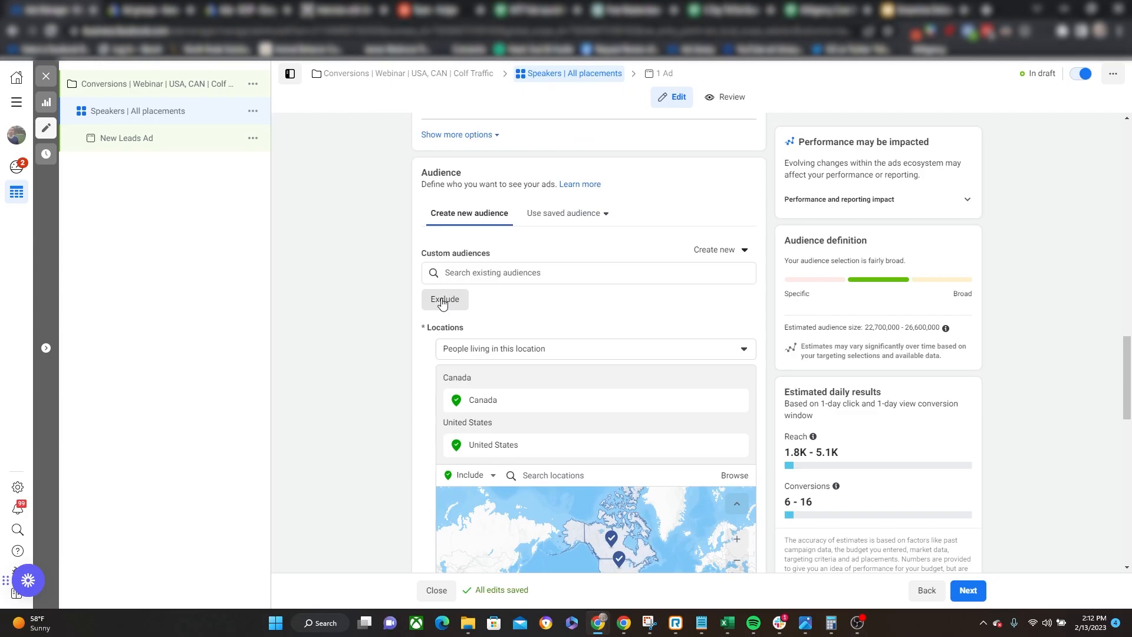
{"action": "left_click", "coordinate": [444, 301]}
{"action": "left_click", "coordinate": [489, 333]}
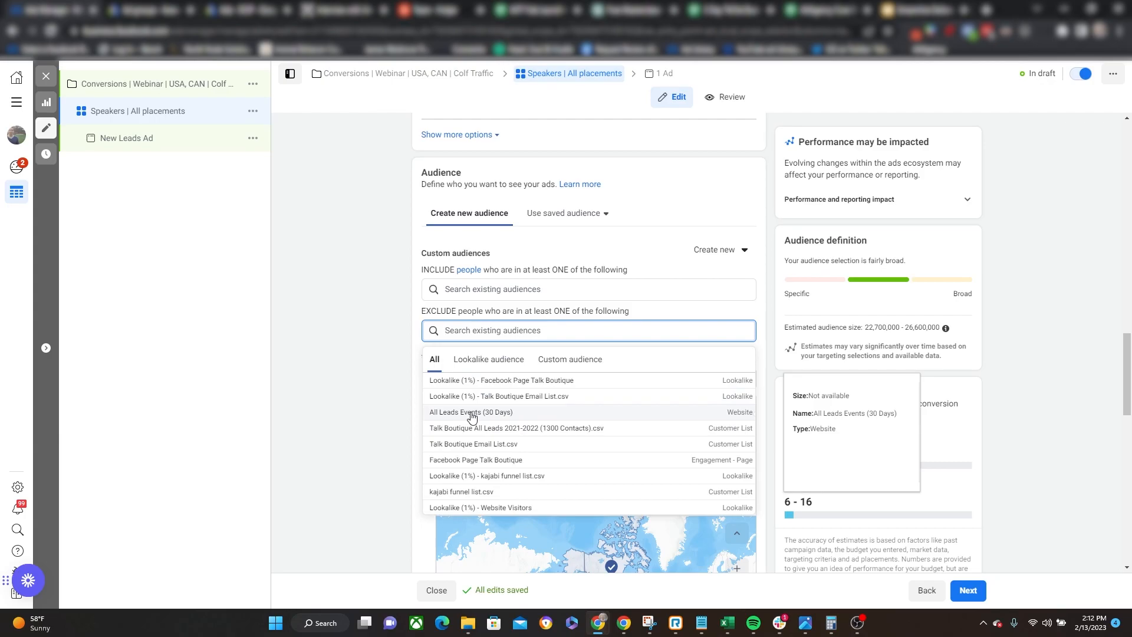
{"action": "left_click", "coordinate": [471, 412]}
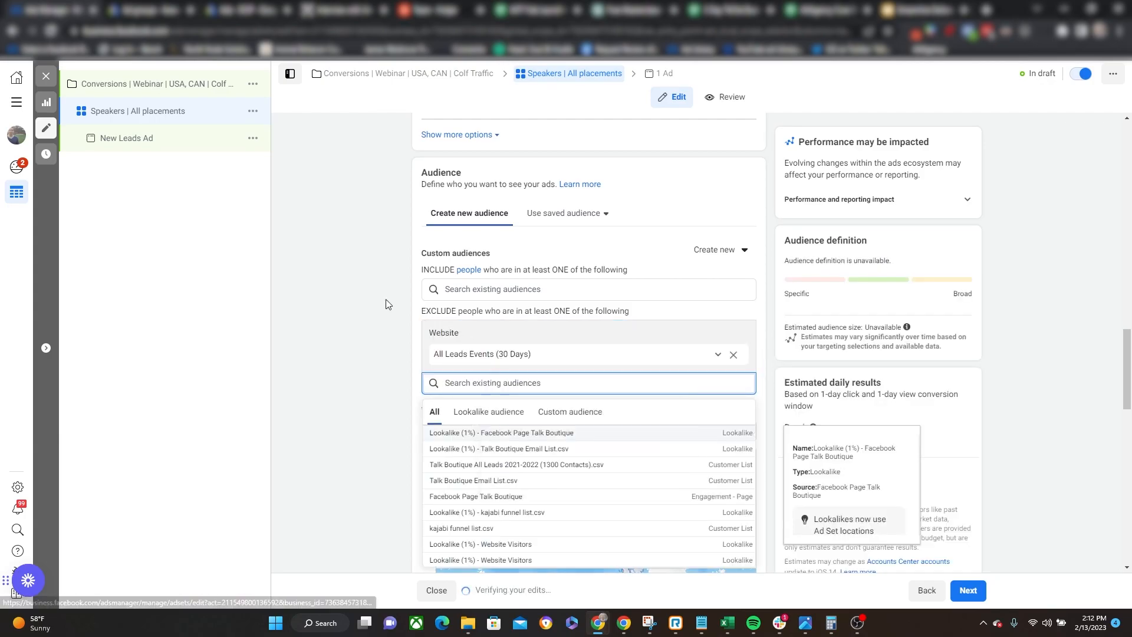
{"action": "left_click", "coordinate": [15, 106]}
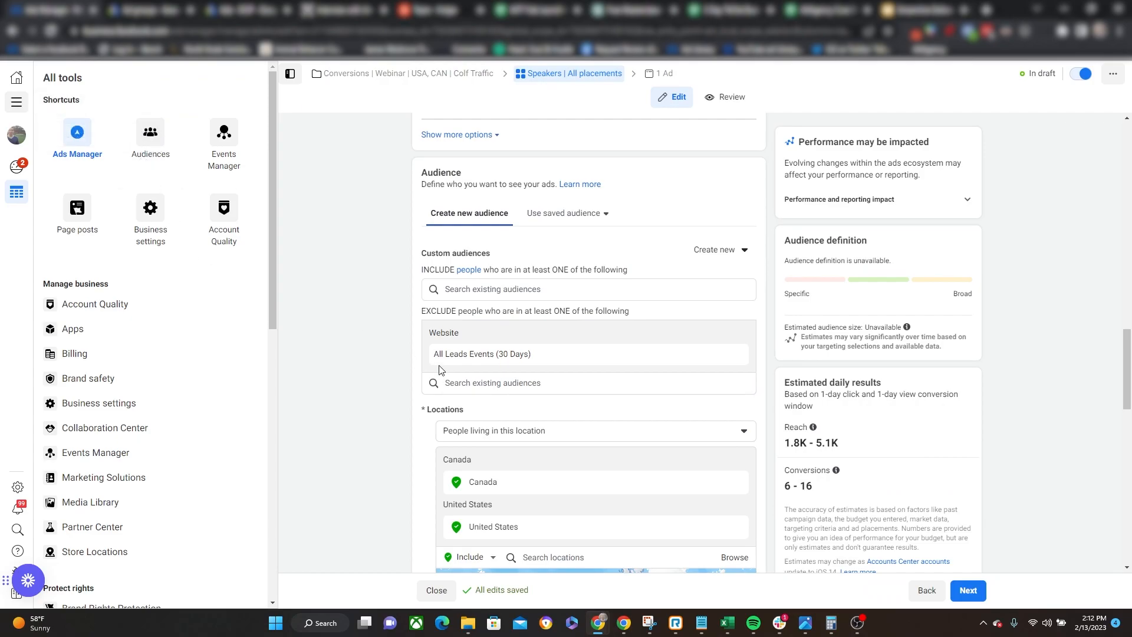
{"action": "left_click", "coordinate": [383, 322]}
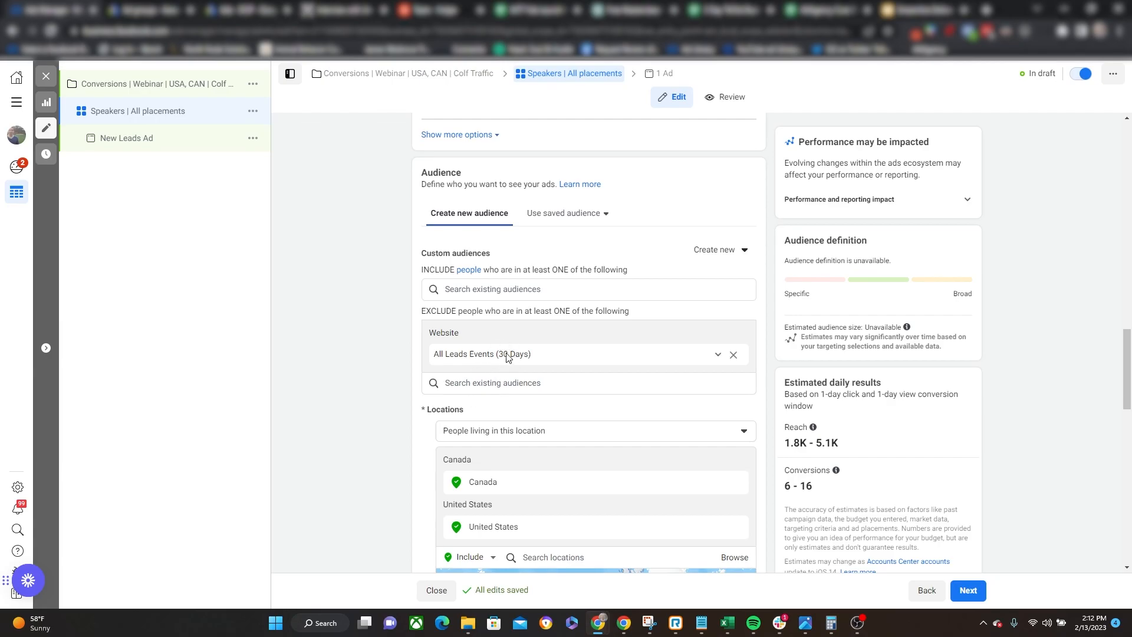
Switch the ad set to manual placements, review the available platforms and placements, and restore Advantage+ placements.
{"action": "scroll", "coordinate": [383, 369], "scroll_direction": "down", "scroll_amount": 3}
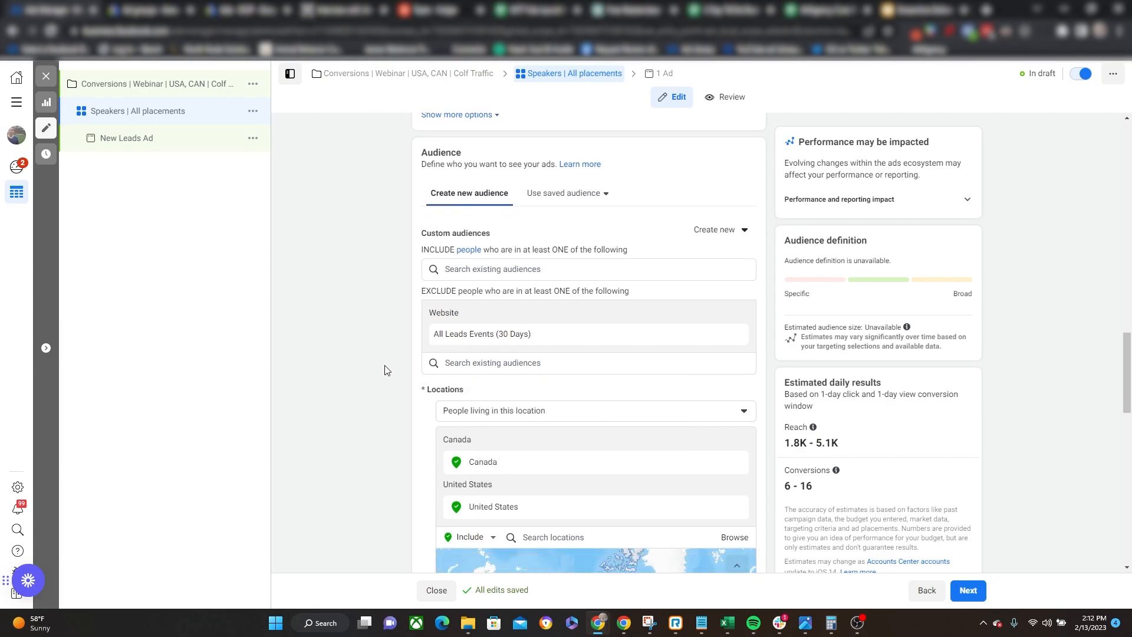
{"action": "scroll", "coordinate": [372, 350], "scroll_direction": "down", "scroll_amount": 12}
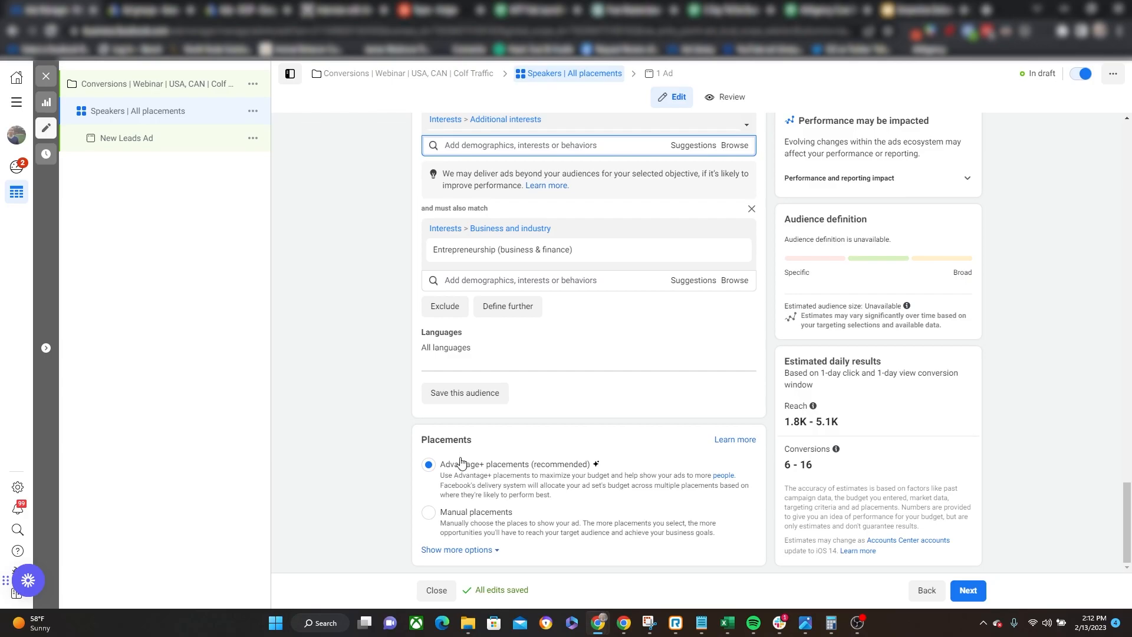
{"action": "left_click", "coordinate": [430, 512]}
{"action": "scroll", "coordinate": [356, 450], "scroll_direction": "down", "scroll_amount": 1}
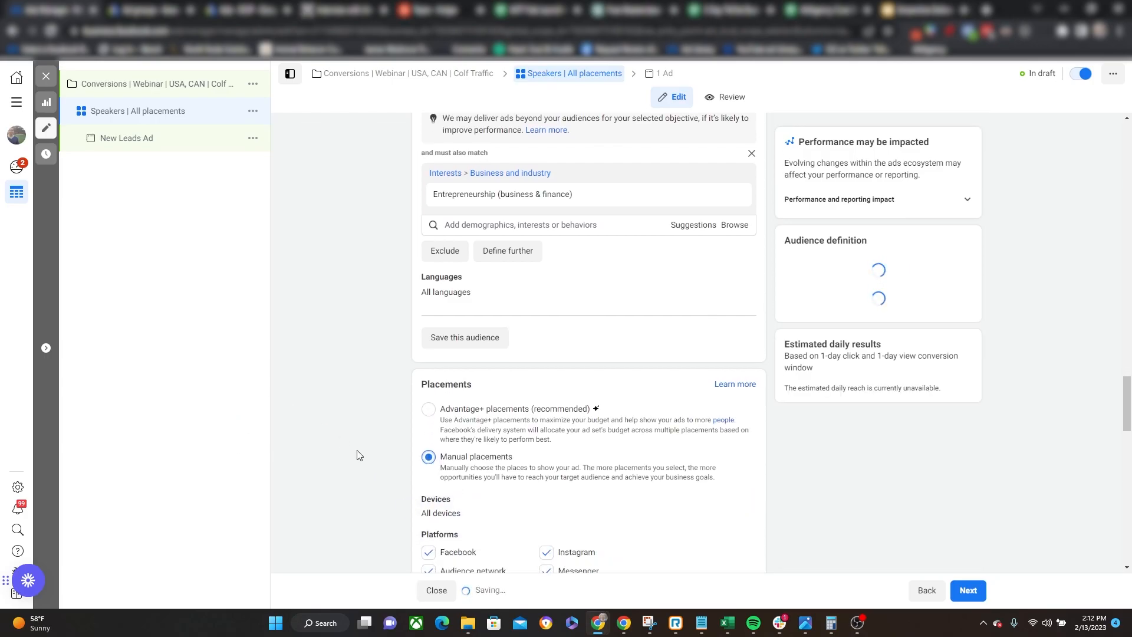
{"action": "scroll", "coordinate": [356, 451], "scroll_direction": "down", "scroll_amount": 10}
{"action": "scroll", "coordinate": [347, 349], "scroll_direction": "down", "scroll_amount": 1}
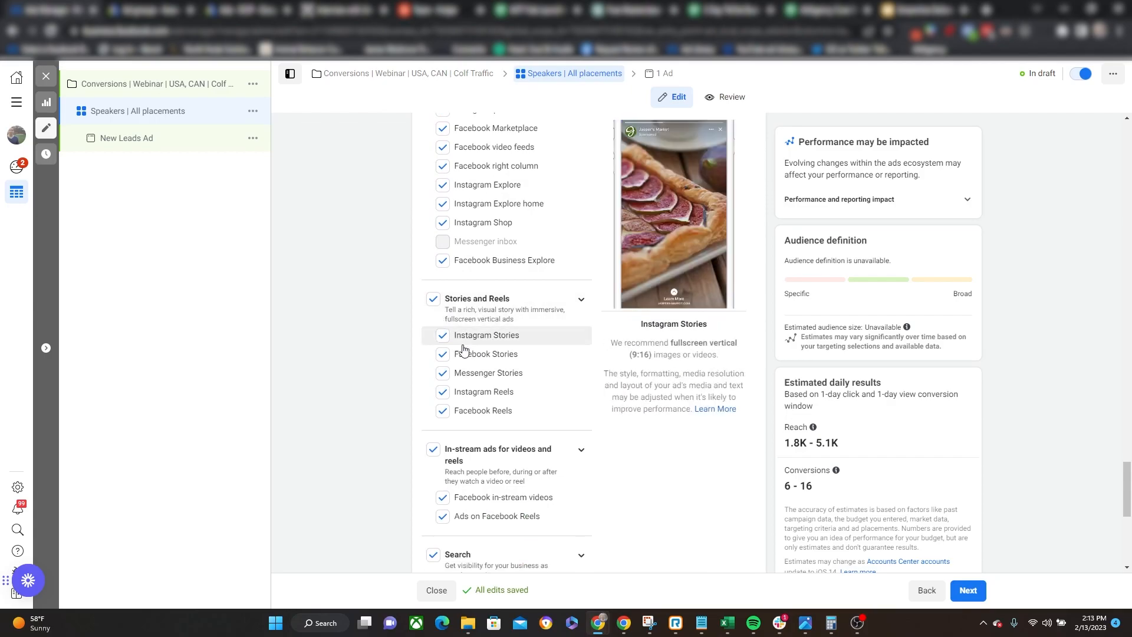
{"action": "scroll", "coordinate": [527, 318], "scroll_direction": "down", "scroll_amount": 1}
{"action": "scroll", "coordinate": [507, 307], "scroll_direction": "up", "scroll_amount": 4}
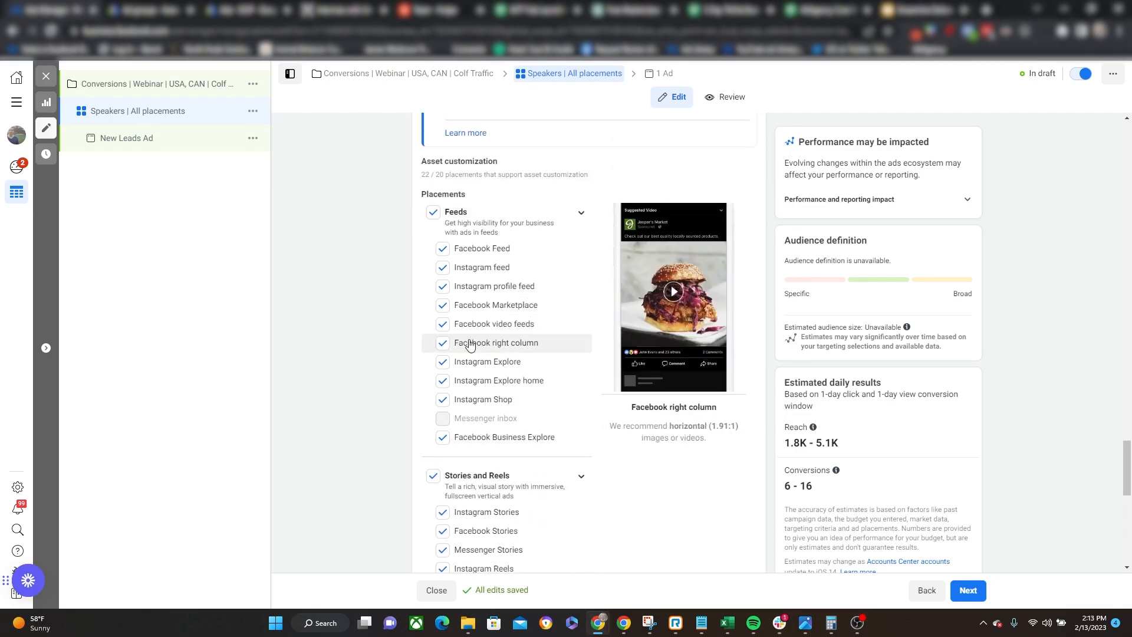
{"action": "scroll", "coordinate": [462, 377], "scroll_direction": "down", "scroll_amount": 5}
{"action": "scroll", "coordinate": [557, 434], "scroll_direction": "up", "scroll_amount": 10}
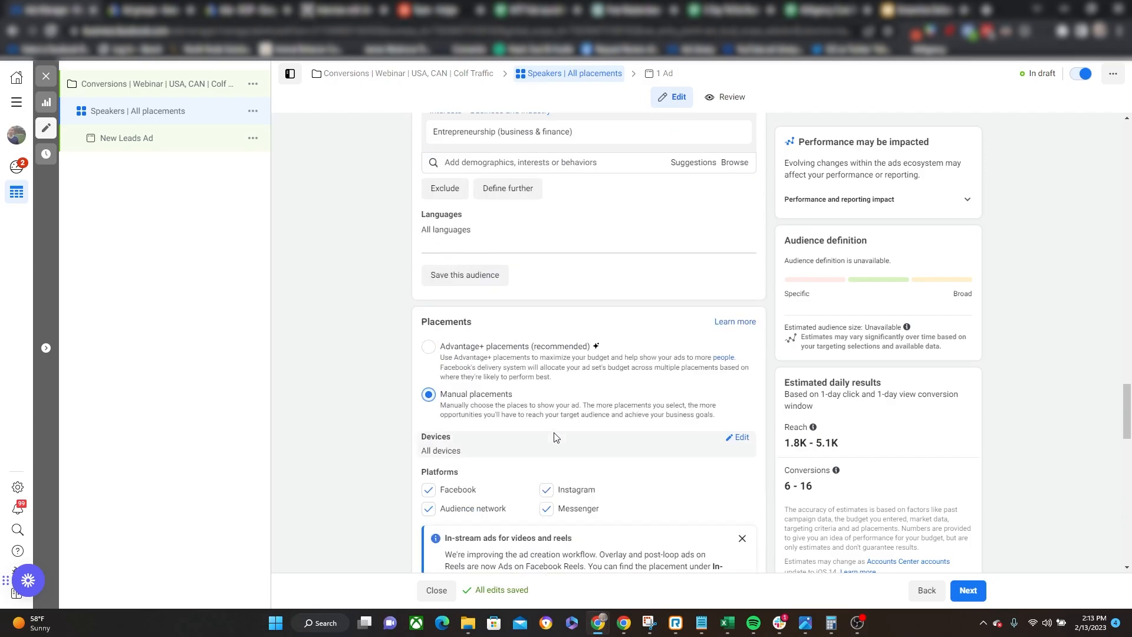
{"action": "left_click", "coordinate": [429, 346]}
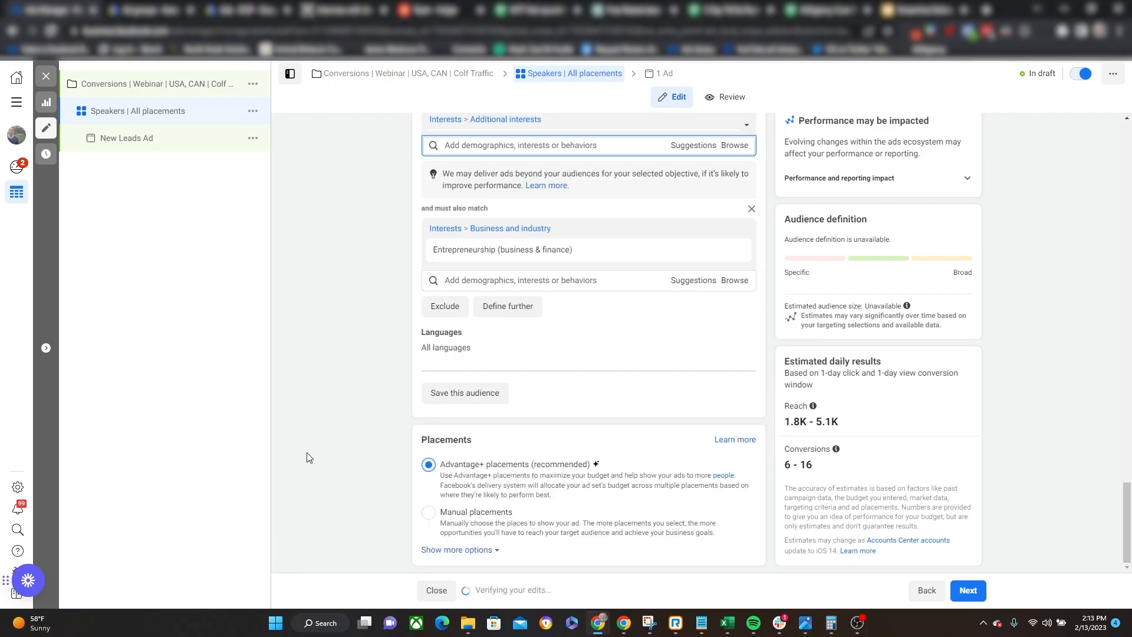
Open the New Leads Ad and set its Facebook Page to Talk Boutique.
{"action": "scroll", "coordinate": [323, 404], "scroll_direction": "up", "scroll_amount": 15}
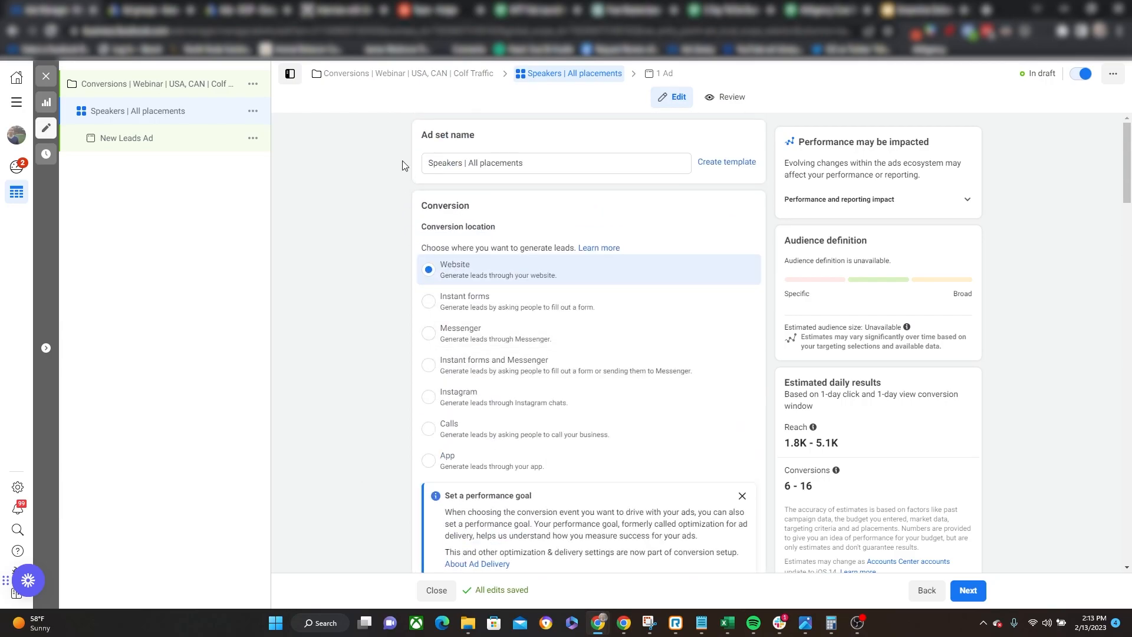
{"action": "left_click", "coordinate": [110, 140]}
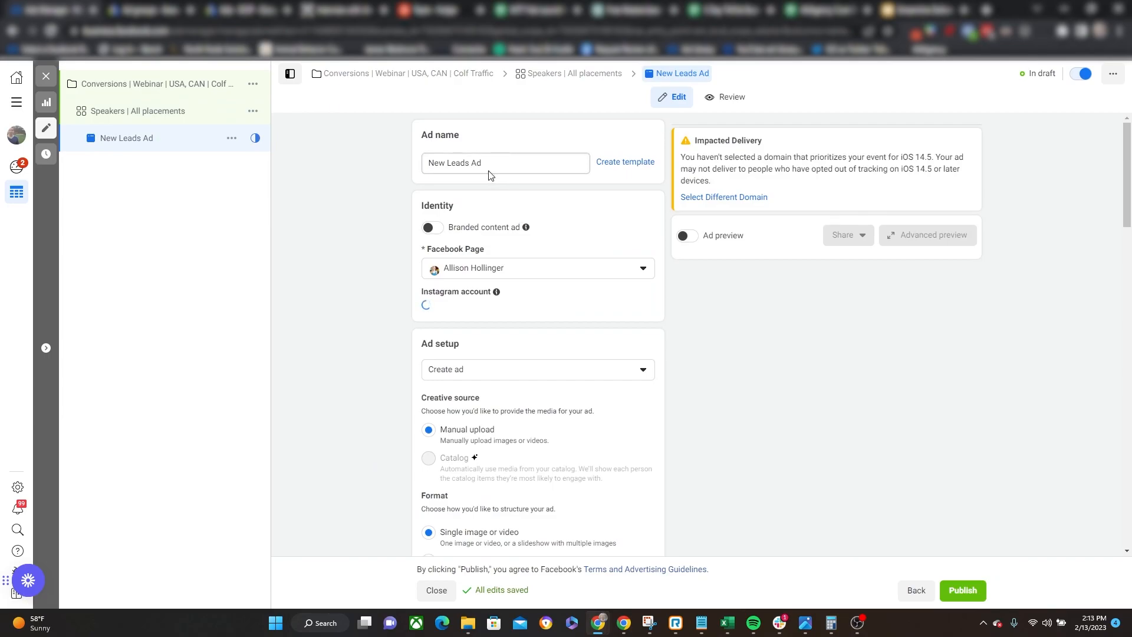
{"action": "triple_click", "coordinate": [507, 158]}
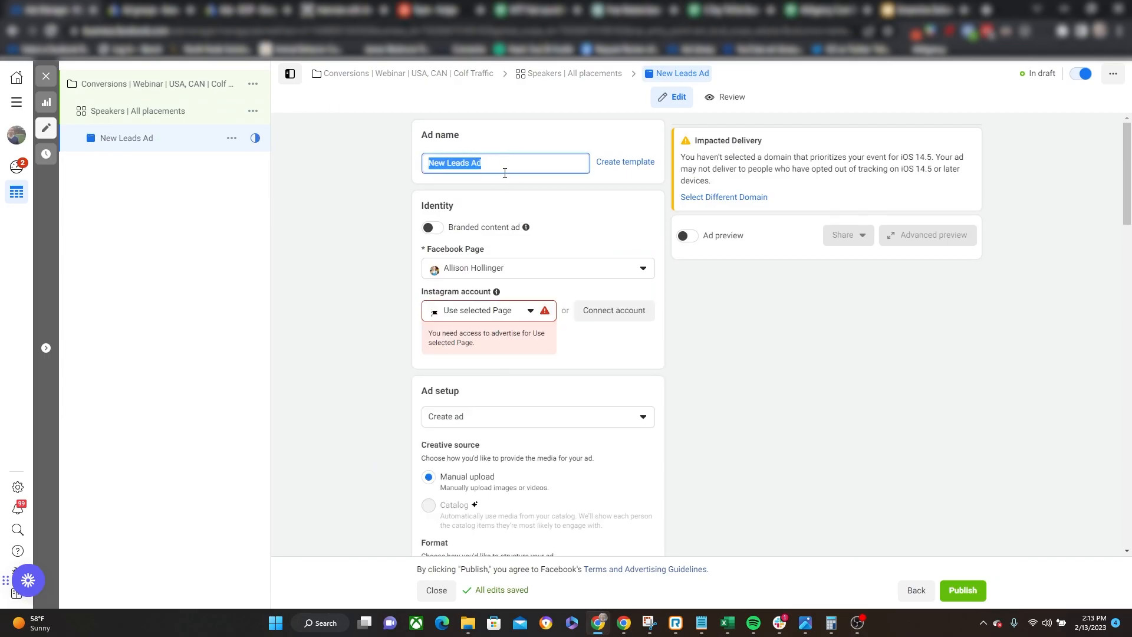
{"action": "left_click", "coordinate": [342, 384]}
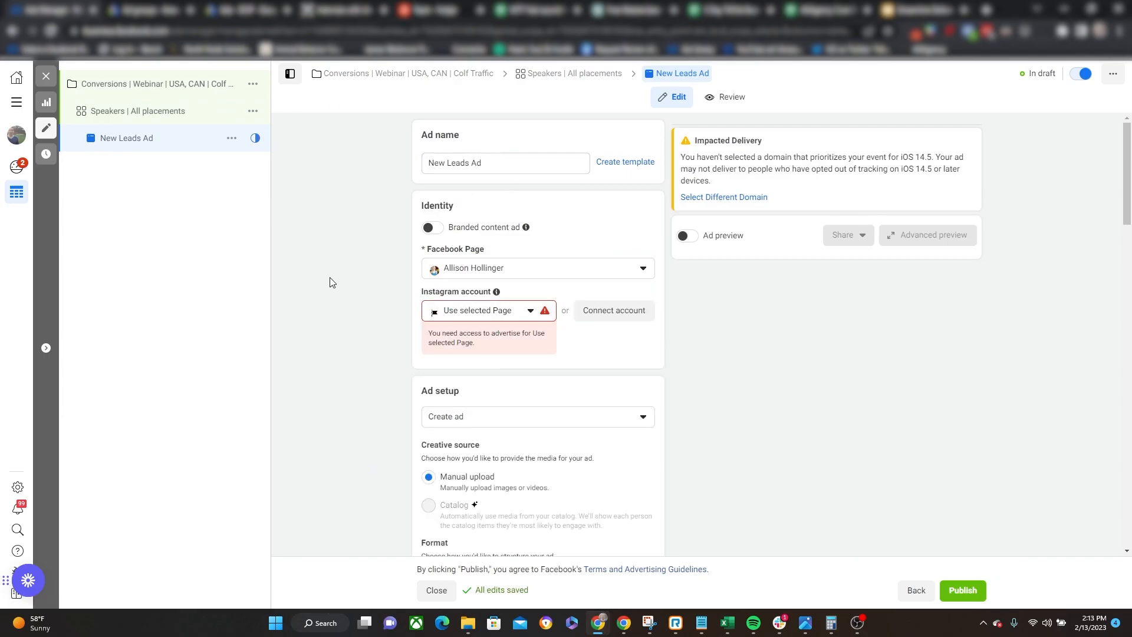
{"action": "left_click", "coordinate": [489, 273]}
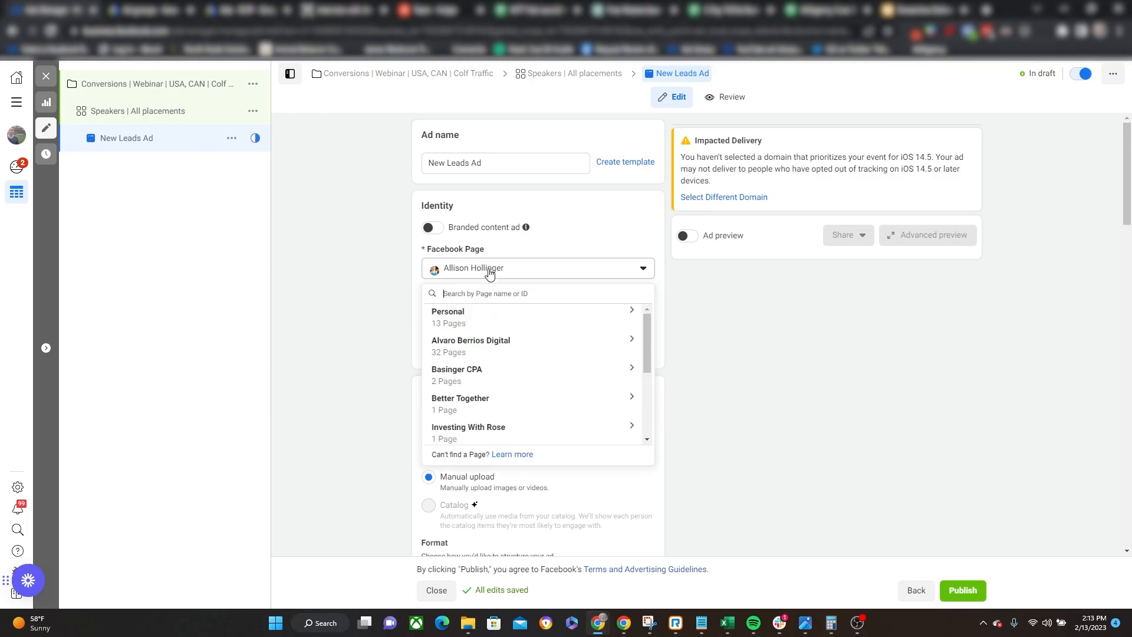
{"action": "type", "text": "tal"}
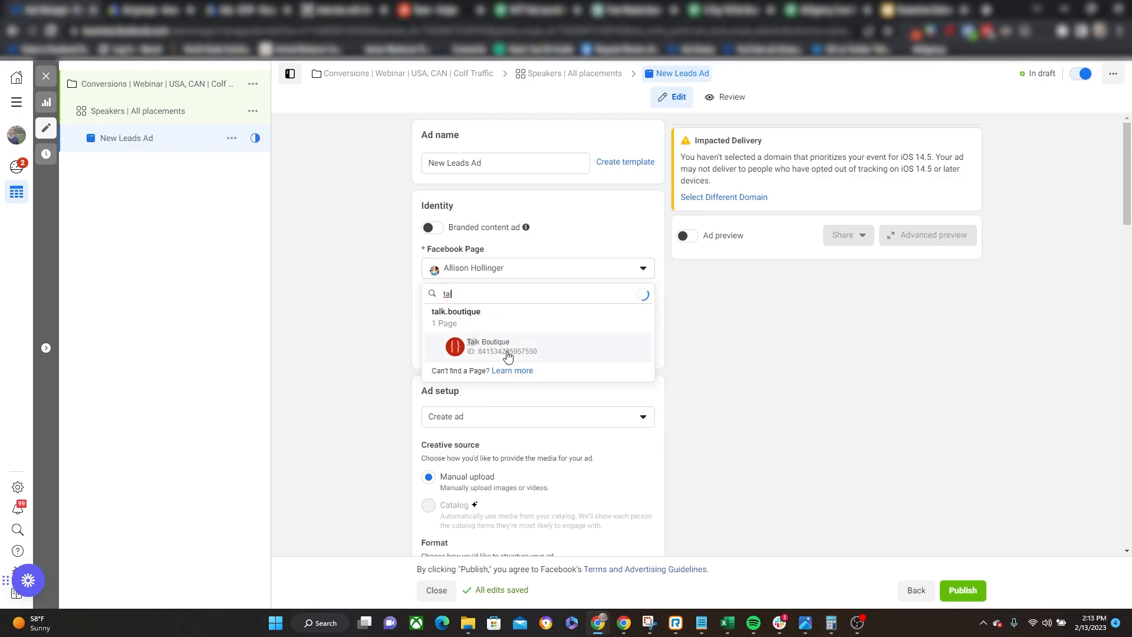
{"action": "left_click", "coordinate": [508, 349]}
Set the ad format to Single image or video and turn off Multi-advertiser ads.
{"action": "scroll", "coordinate": [366, 375], "scroll_direction": "down", "scroll_amount": 6}
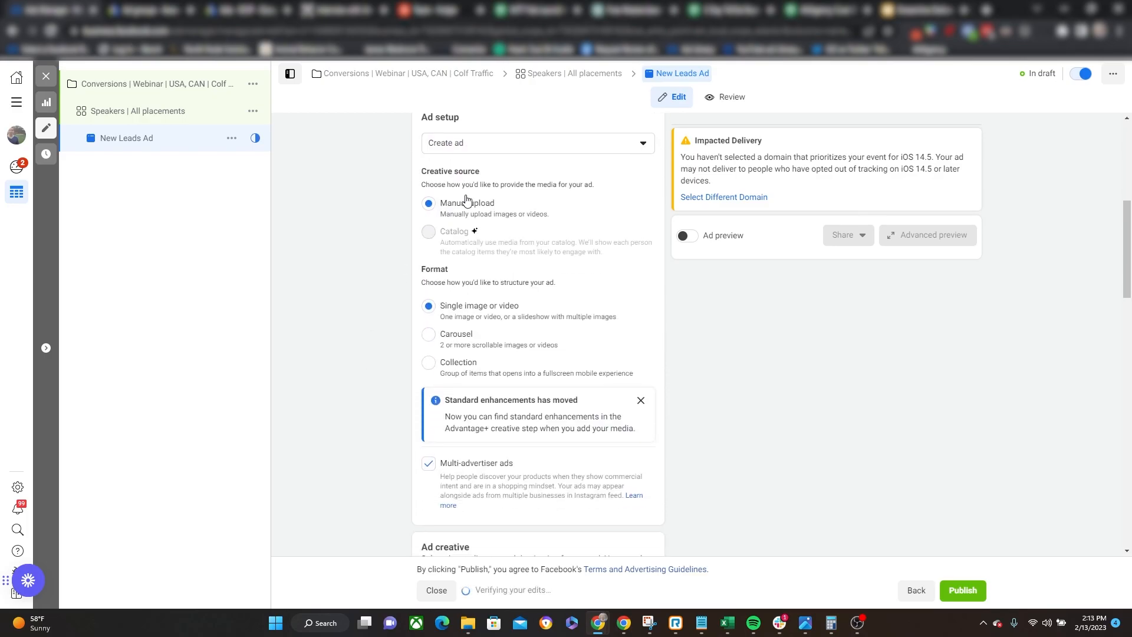
{"action": "scroll", "coordinate": [348, 295], "scroll_direction": "down", "scroll_amount": 1}
{"action": "scroll", "coordinate": [348, 295], "scroll_direction": "down", "scroll_amount": 1}
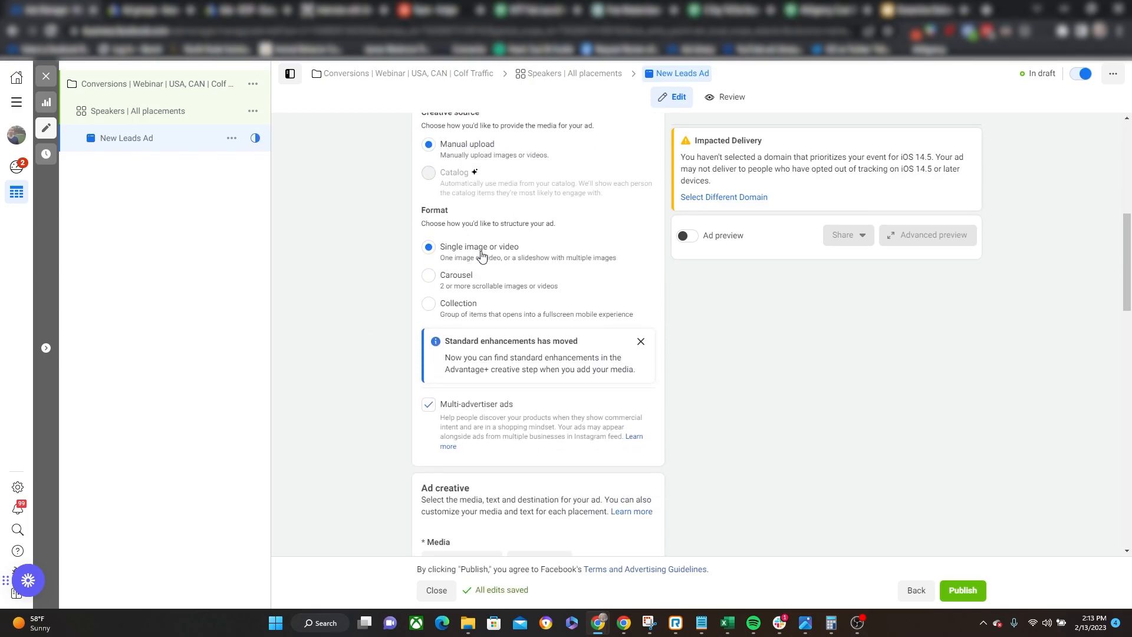
{"action": "left_click", "coordinate": [429, 275]}
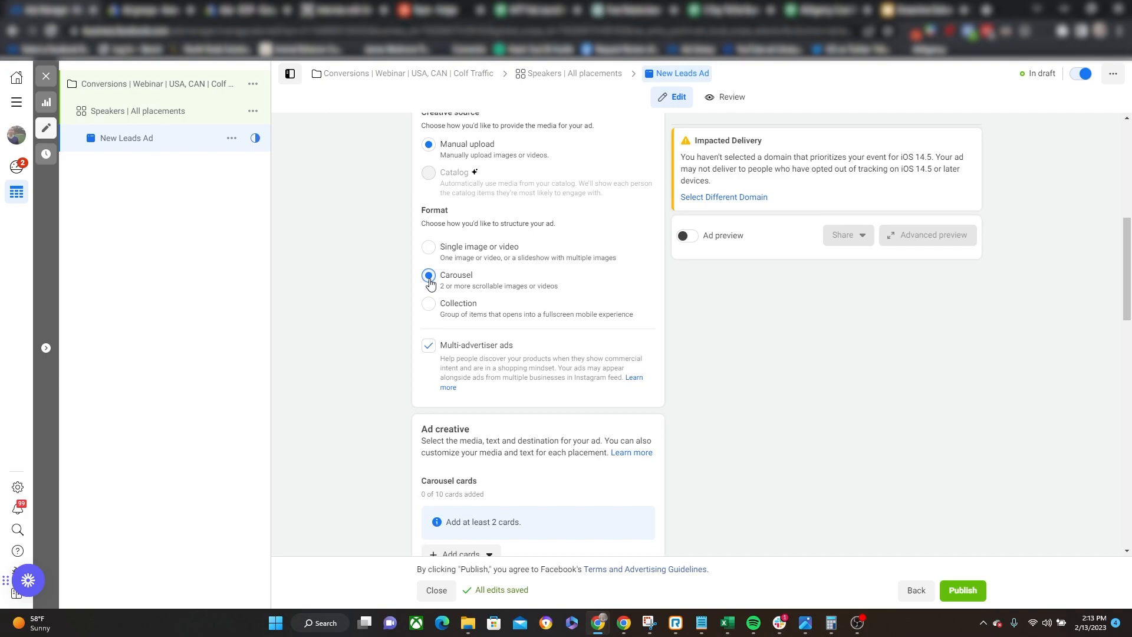
{"action": "left_click", "coordinate": [428, 247]}
{"action": "scroll", "coordinate": [308, 465], "scroll_direction": "down", "scroll_amount": 1}
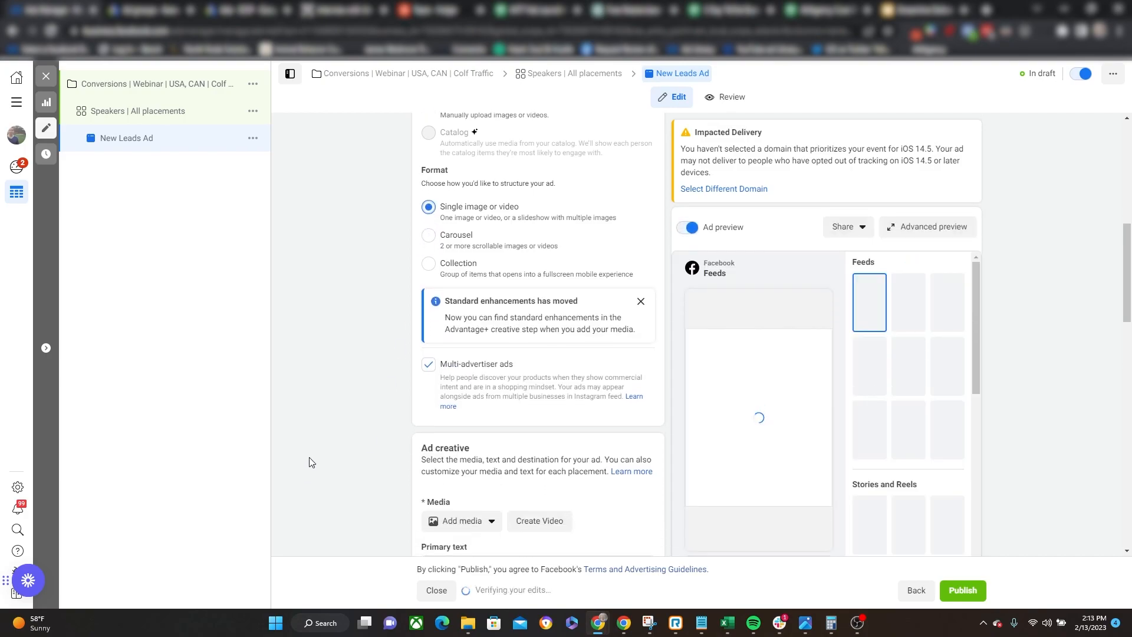
{"action": "left_click", "coordinate": [429, 348]}
Paste the prepared copy for the free masterclass "Stories That Sell Your Ideas" as the ad's primary text.
{"action": "scroll", "coordinate": [390, 390], "scroll_direction": "down", "scroll_amount": 4}
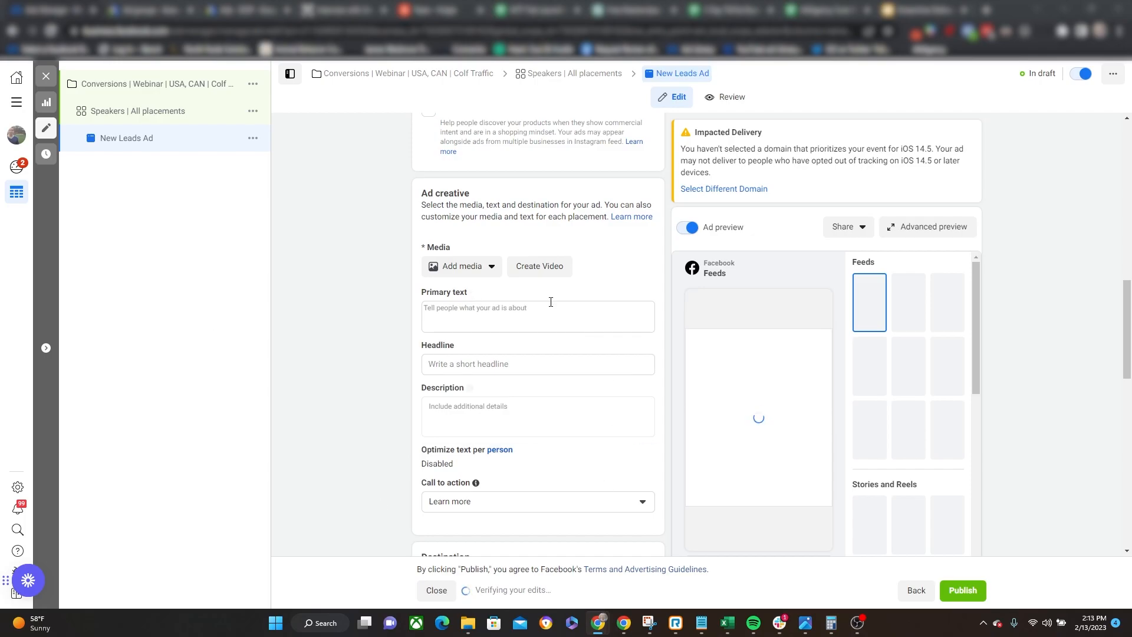
{"action": "left_click", "coordinate": [436, 324]}
{"action": "key", "text": "ctrl+v"}
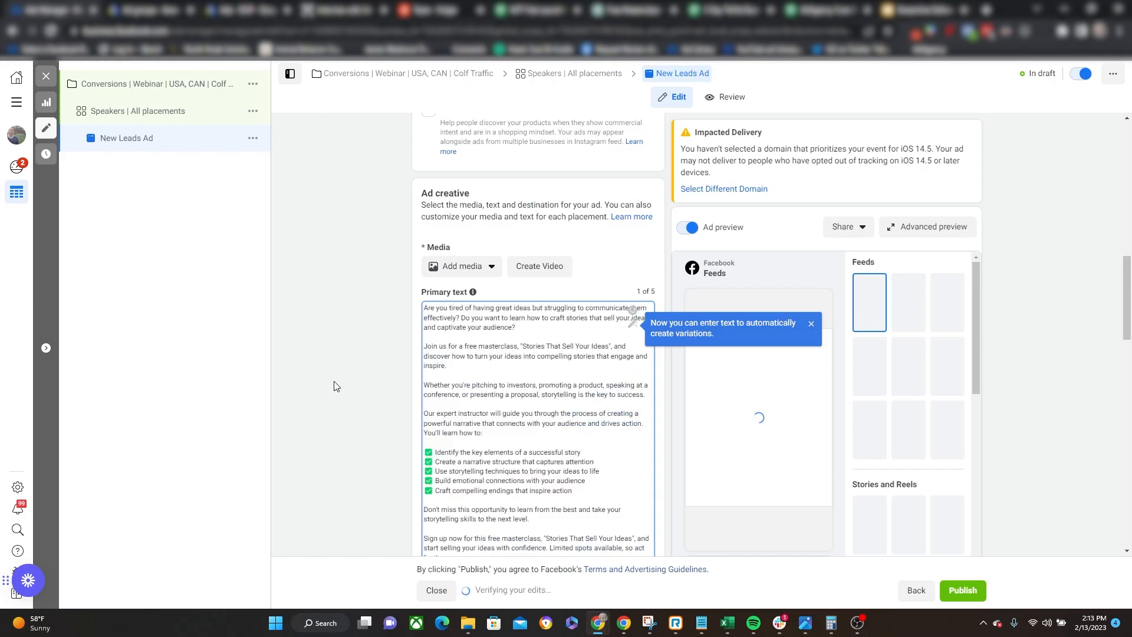
{"action": "scroll", "coordinate": [564, 375], "scroll_direction": "down", "scroll_amount": 4}
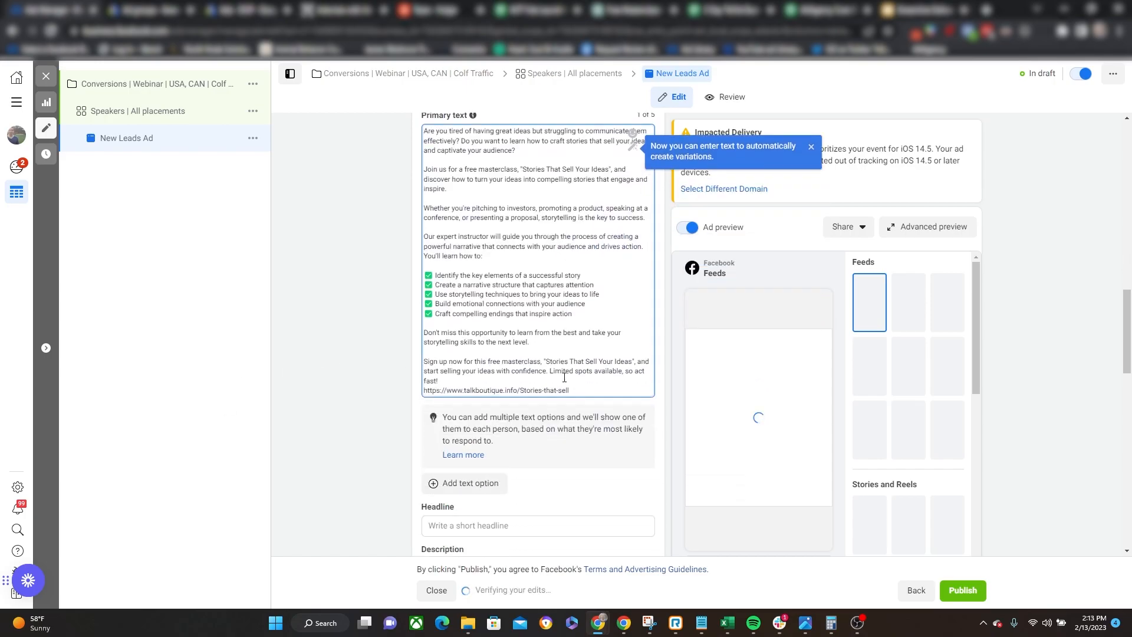
{"action": "left_click_drag", "start_coordinate": [588, 333], "coordinate": [335, 356]}
{"action": "scroll", "coordinate": [589, 389], "scroll_direction": "up", "scroll_amount": 3}
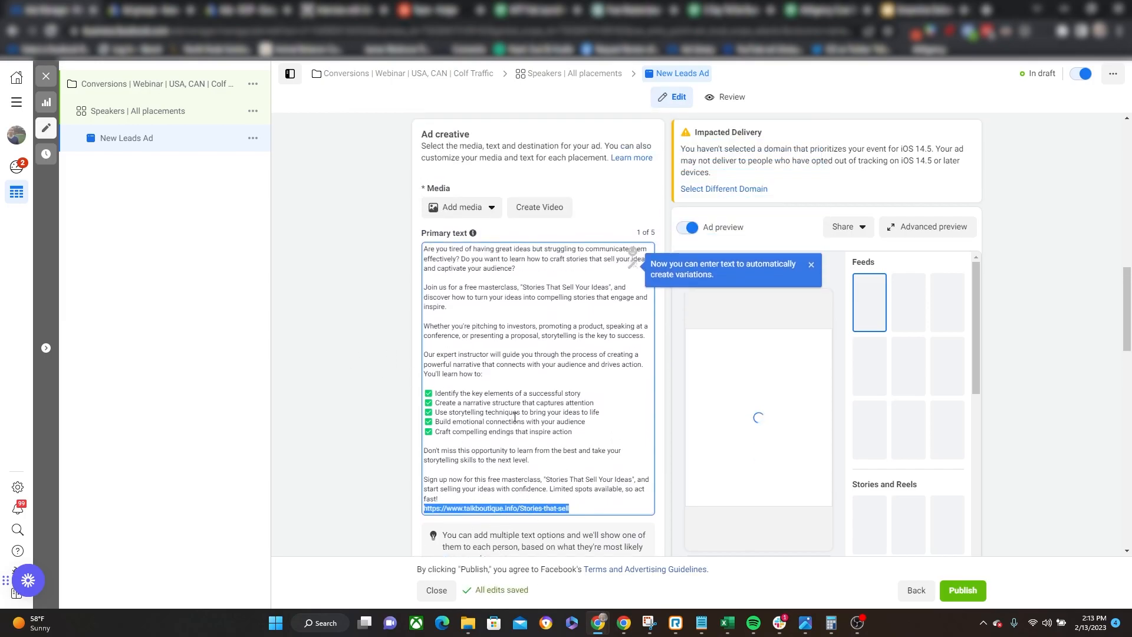
{"action": "left_click", "coordinate": [334, 334]}
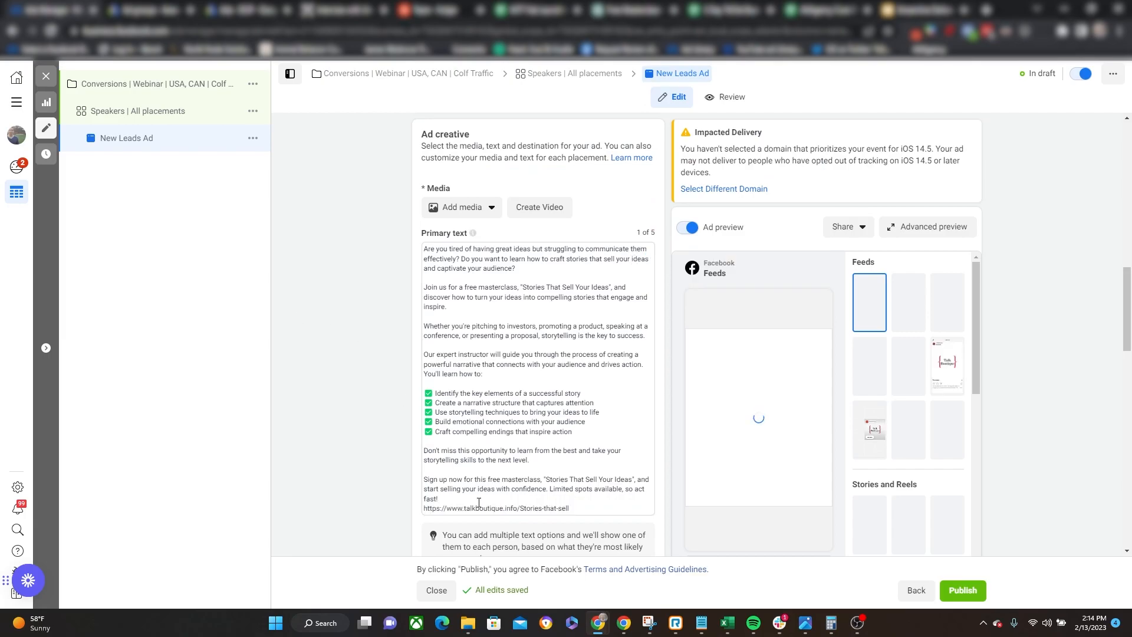
{"action": "scroll", "coordinate": [442, 428], "scroll_direction": "down", "scroll_amount": 1}
{"action": "scroll", "coordinate": [442, 428], "scroll_direction": "down", "scroll_amount": 2}
{"action": "left_click_drag", "start_coordinate": [570, 390], "coordinate": [422, 391]}
{"action": "key", "text": "ctrl+c"}
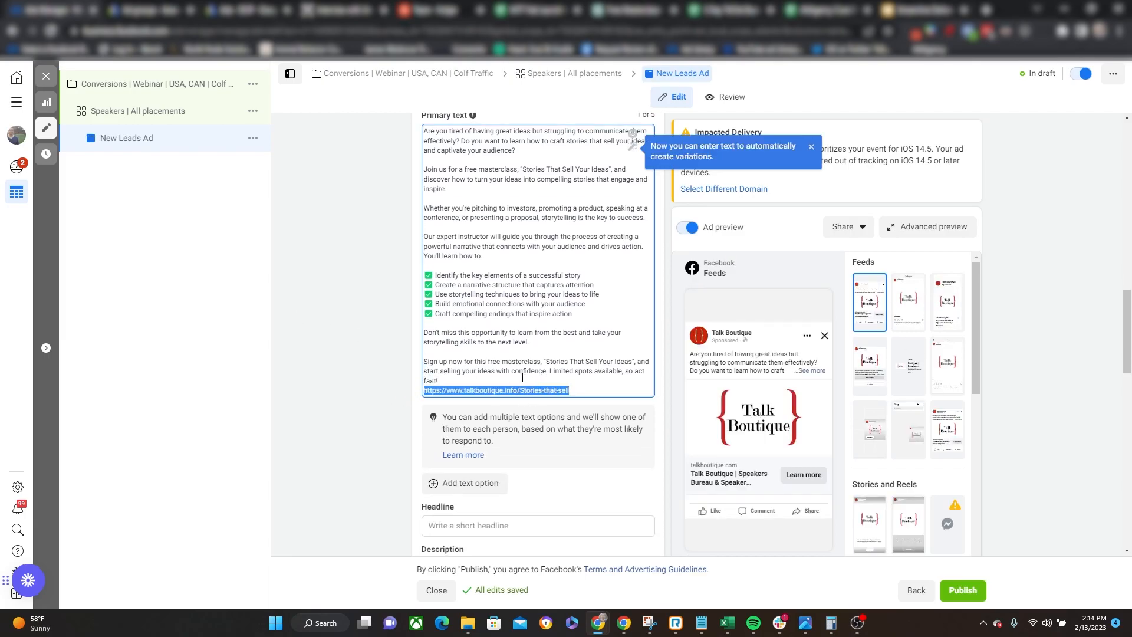
{"action": "scroll", "coordinate": [503, 372], "scroll_direction": "down", "scroll_amount": 7}
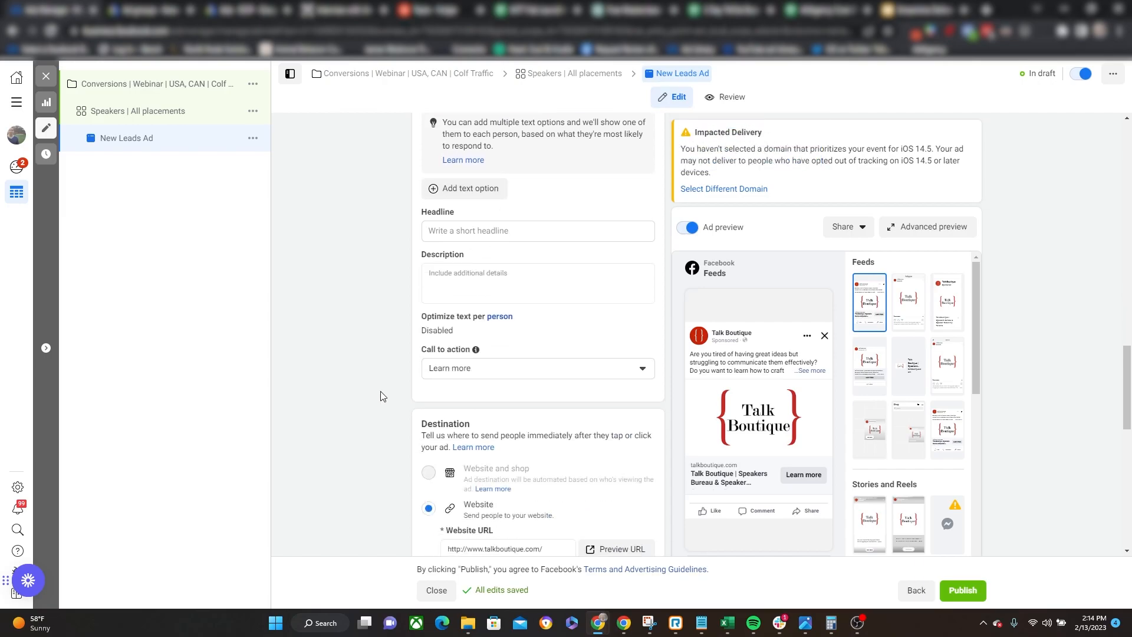
{"action": "left_click", "coordinate": [508, 439]}
{"action": "key", "text": "ctrl+a"}
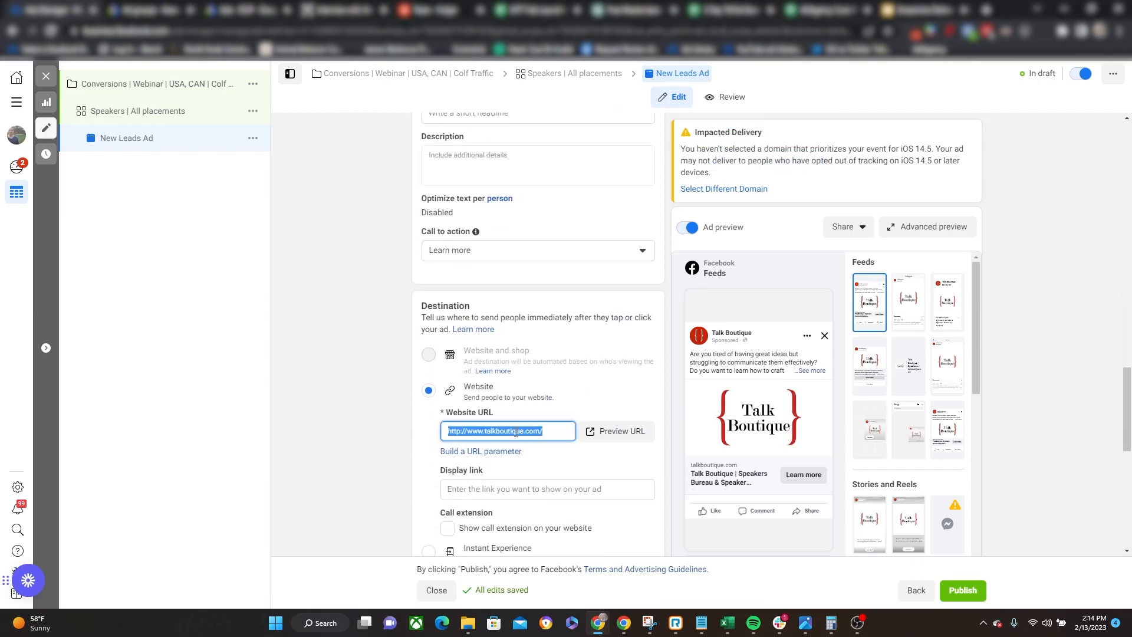
{"action": "key", "text": "ctrl+v"}
{"action": "left_click", "coordinate": [392, 375]}
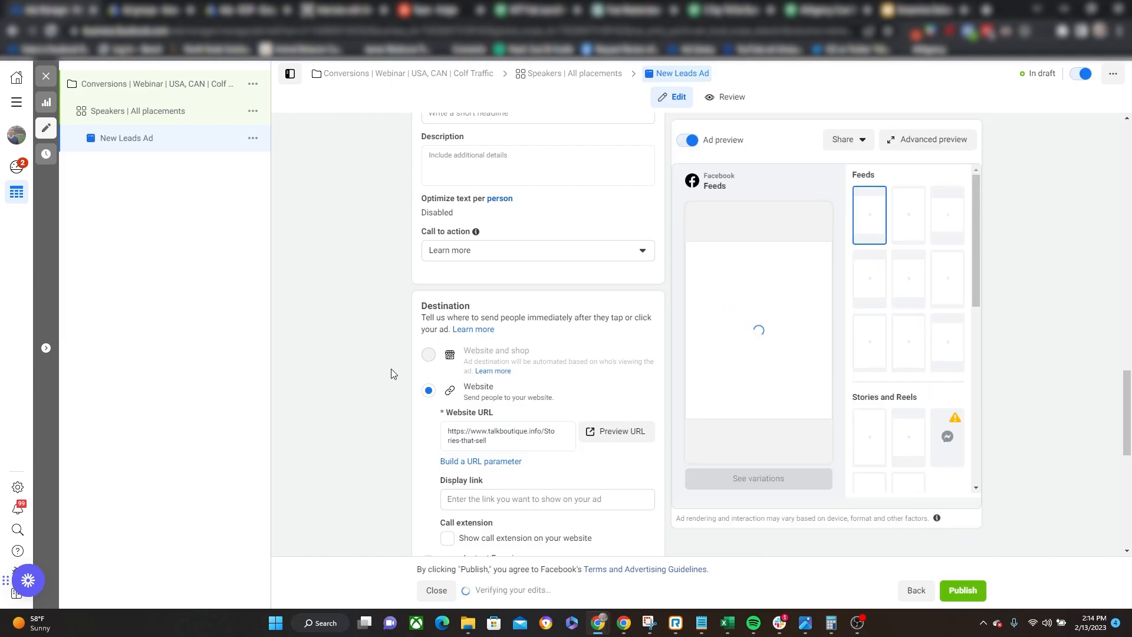
Set the ad headline to "Become the go-to thought leader in your industry" and keep Learn more as the call to action.
{"action": "scroll", "coordinate": [394, 377], "scroll_direction": "up", "scroll_amount": 3}
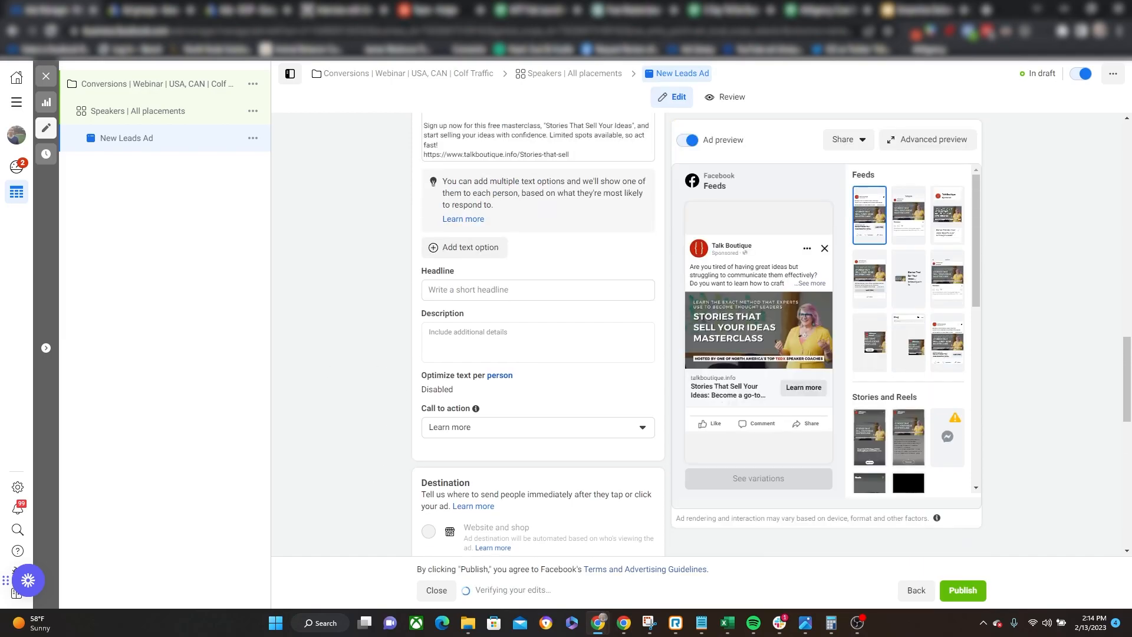
{"action": "left_click", "coordinate": [528, 292]}
{"action": "type", "text": "Become the"}
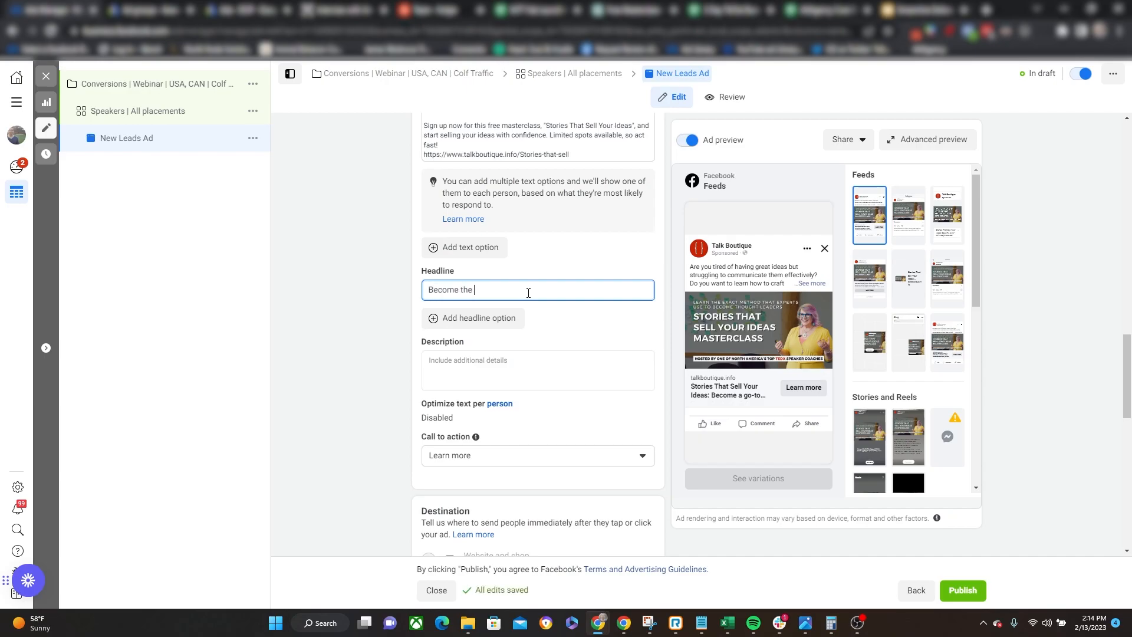
{"action": "type", "text": " go-to thought lea"}
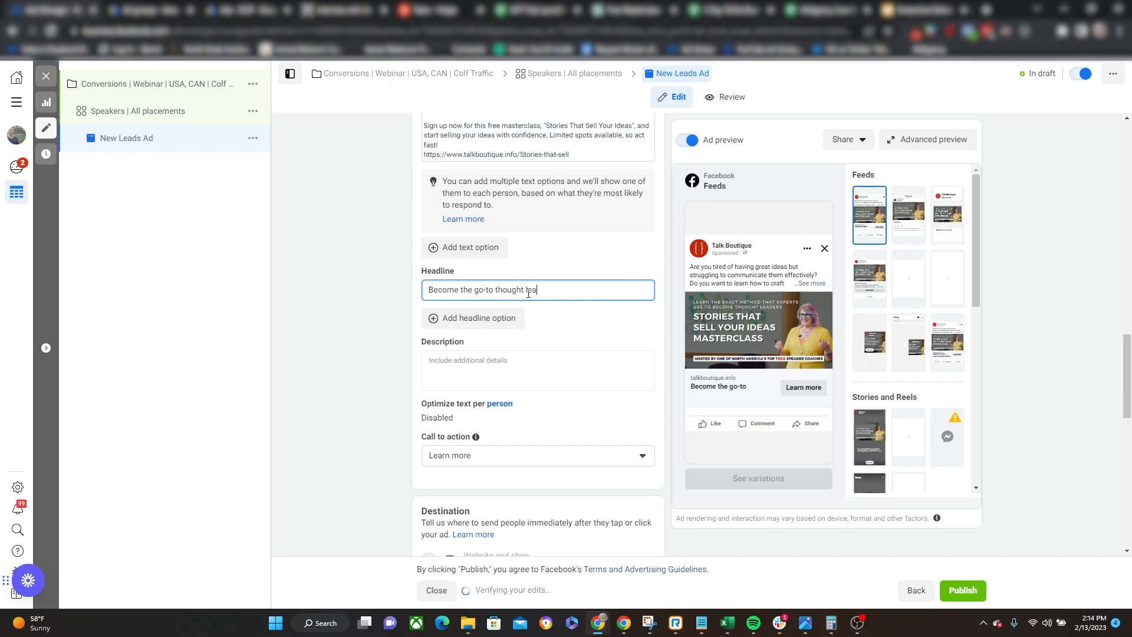
{"action": "type", "text": "der in your"}
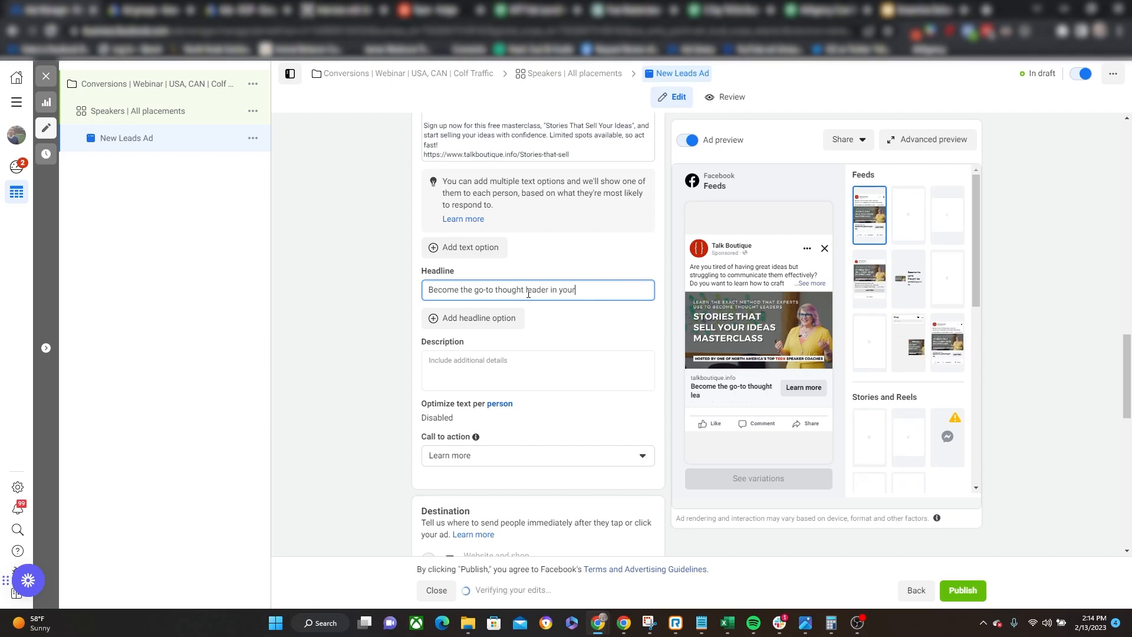
{"action": "type", "text": " industry"}
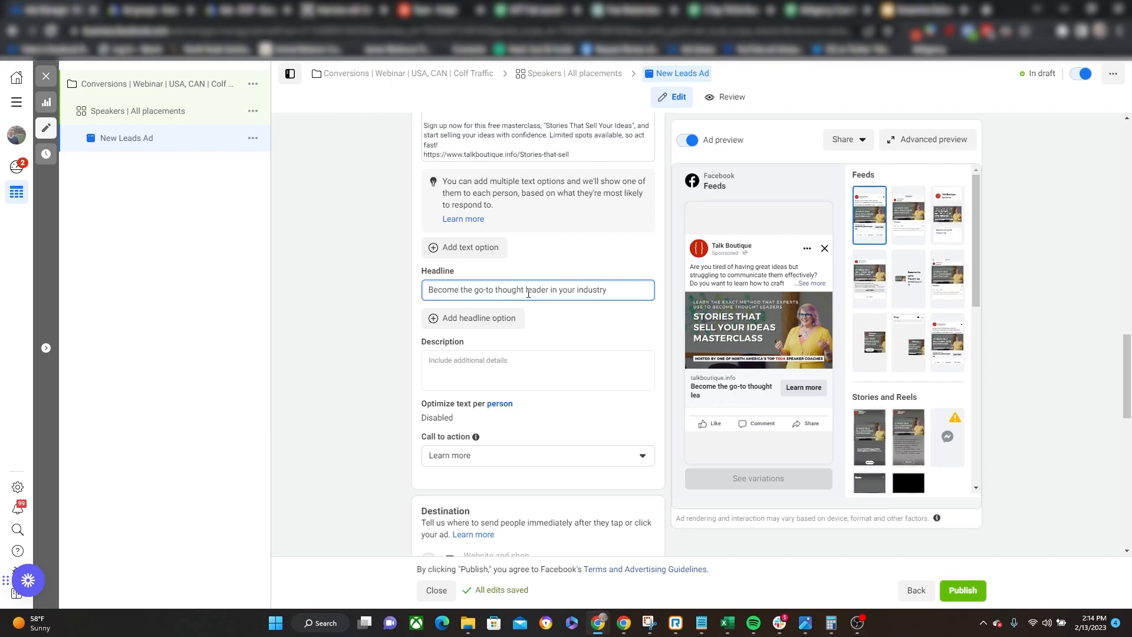
{"action": "left_click", "coordinate": [322, 395]}
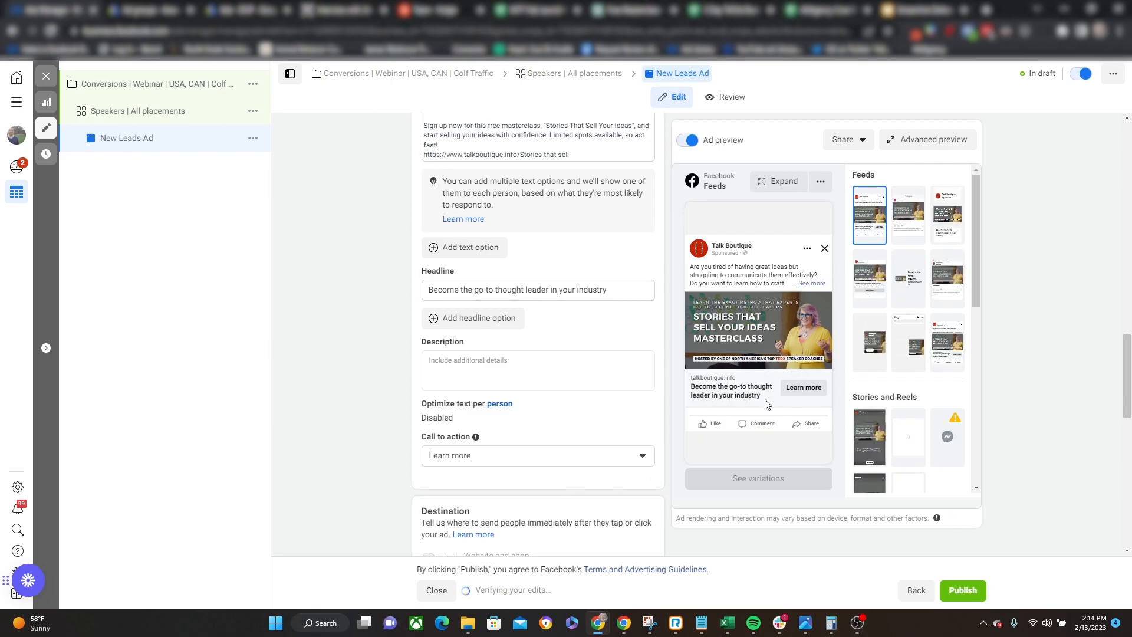
{"action": "left_click", "coordinate": [547, 462]}
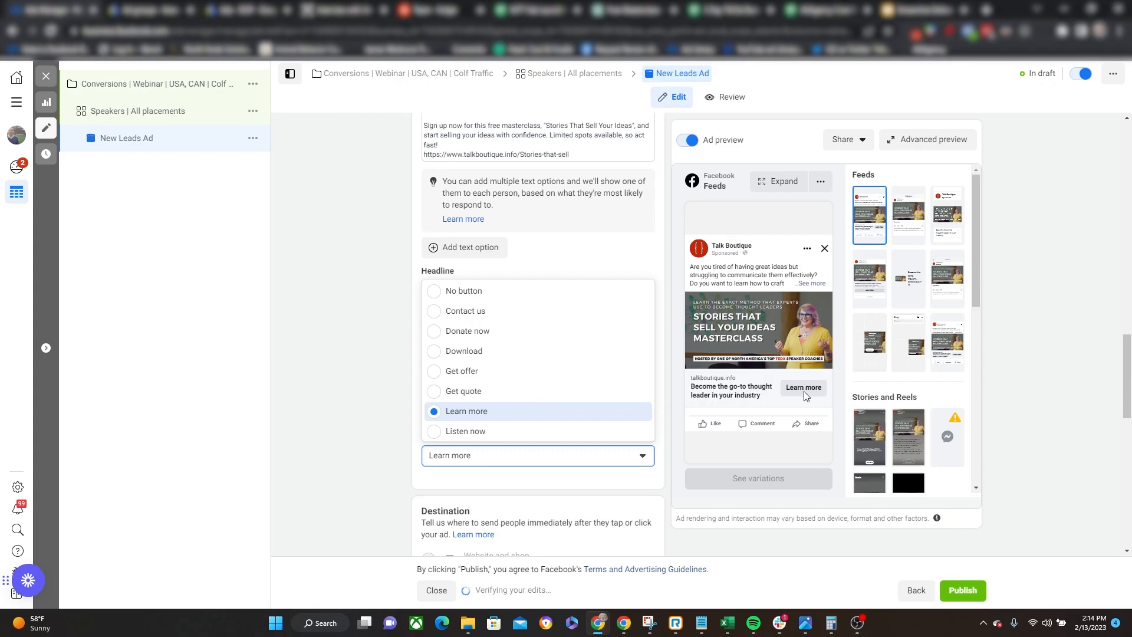
{"action": "left_click", "coordinate": [339, 383]}
Add the 1800 × 1202 speaker-on-stage photo from the account images as the ad's media.
{"action": "scroll", "coordinate": [339, 403], "scroll_direction": "up", "scroll_amount": 10}
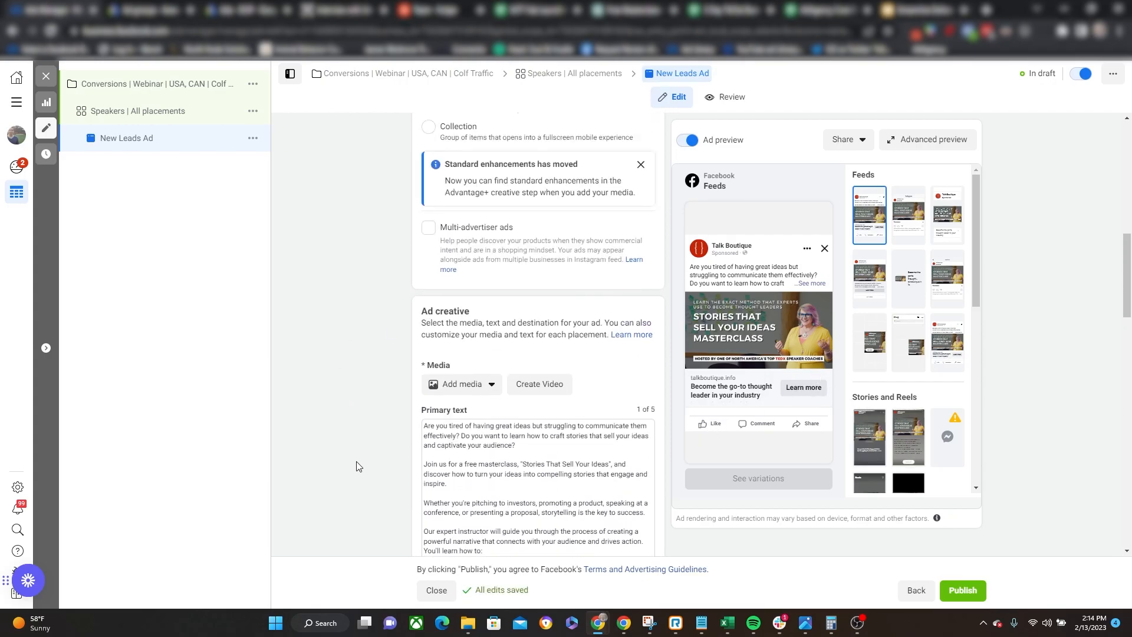
{"action": "scroll", "coordinate": [337, 389], "scroll_direction": "down", "scroll_amount": 2}
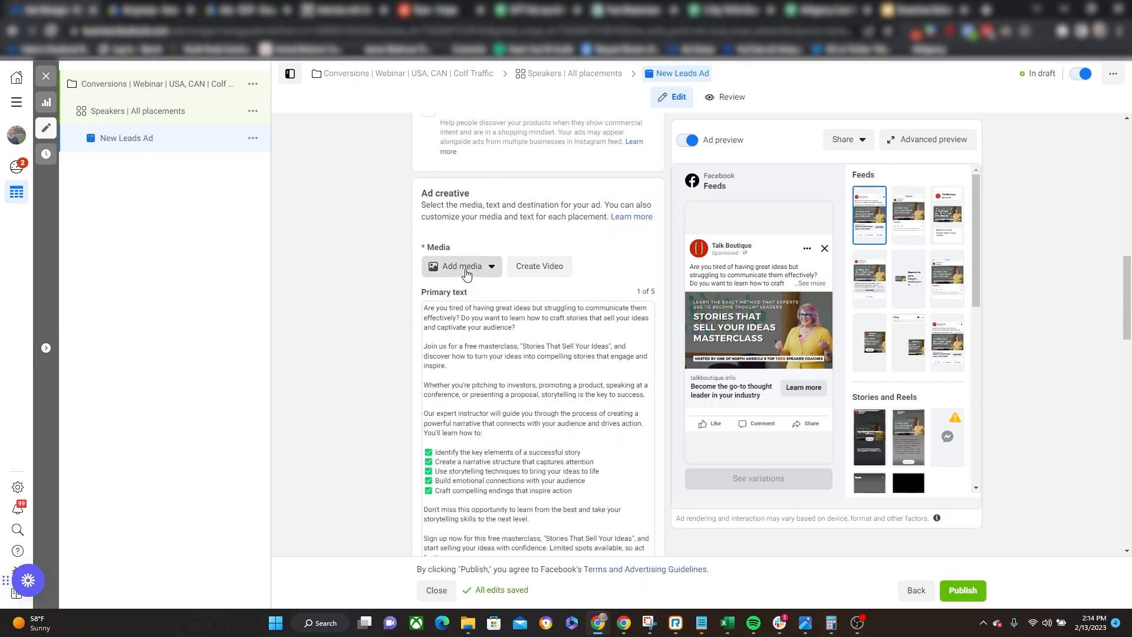
{"action": "left_click", "coordinate": [466, 268]}
{"action": "left_click", "coordinate": [465, 293]}
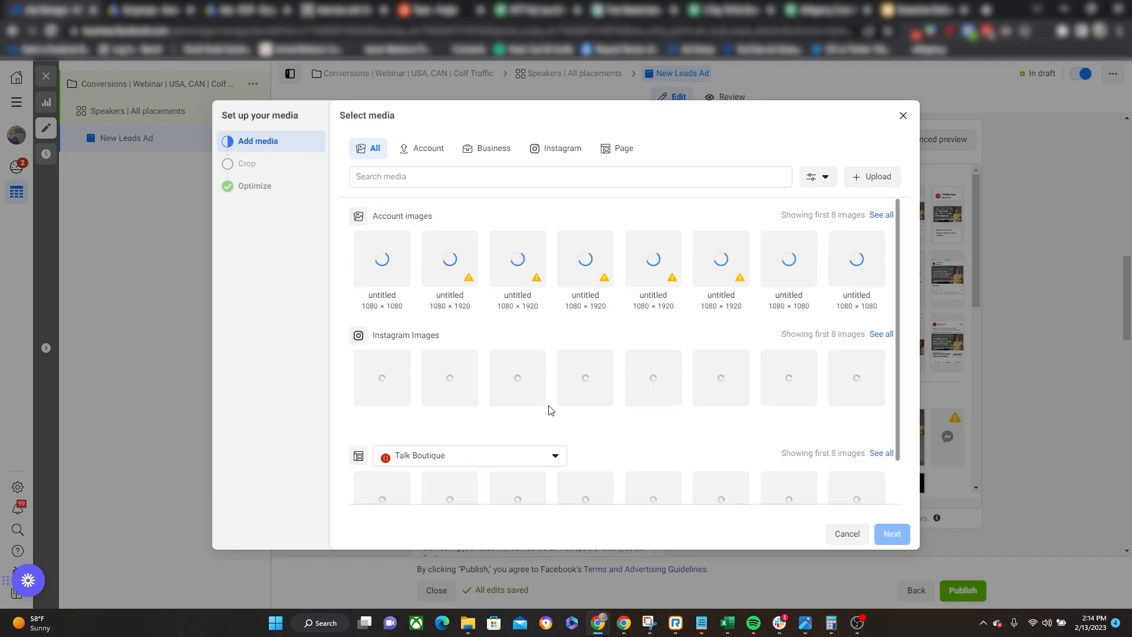
{"action": "left_click", "coordinate": [881, 217]}
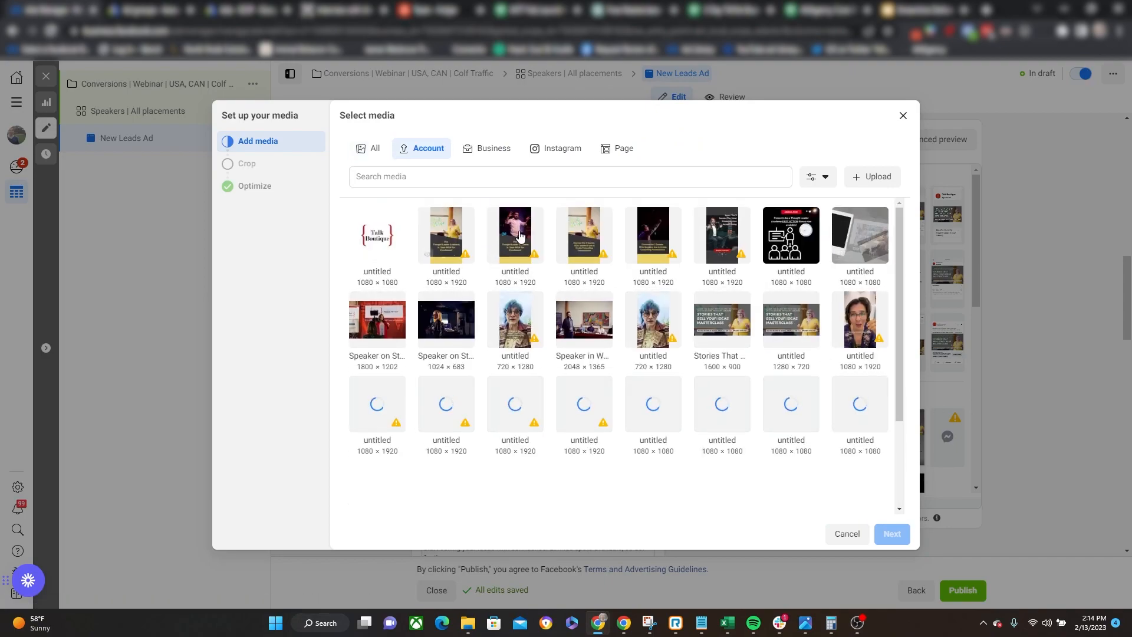
{"action": "left_click", "coordinate": [361, 325]}
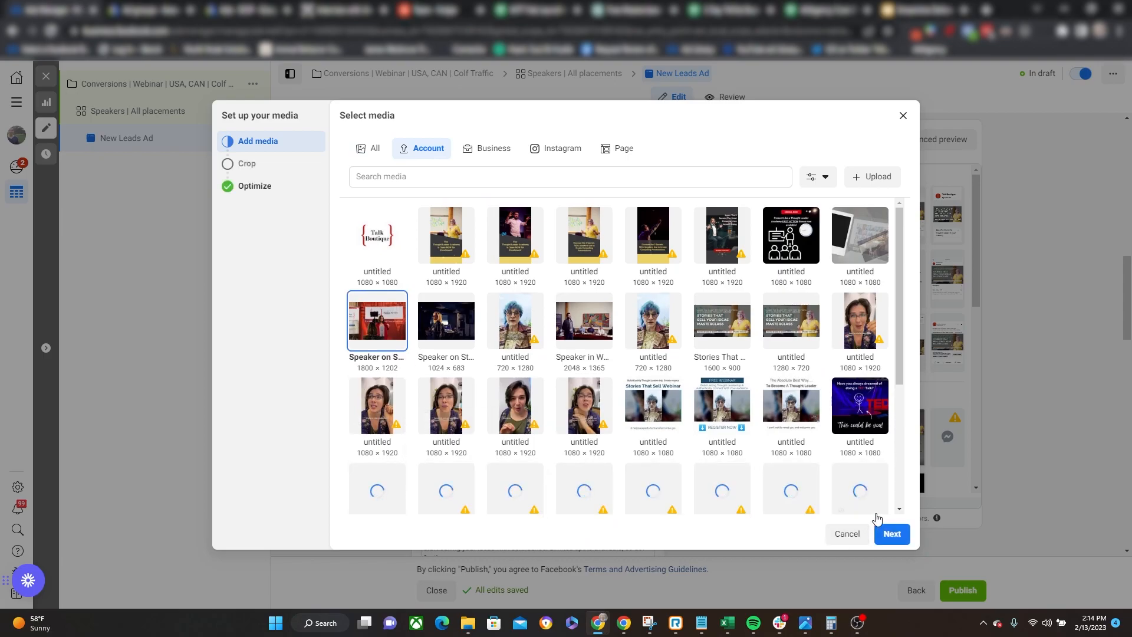
{"action": "left_click", "coordinate": [890, 533]}
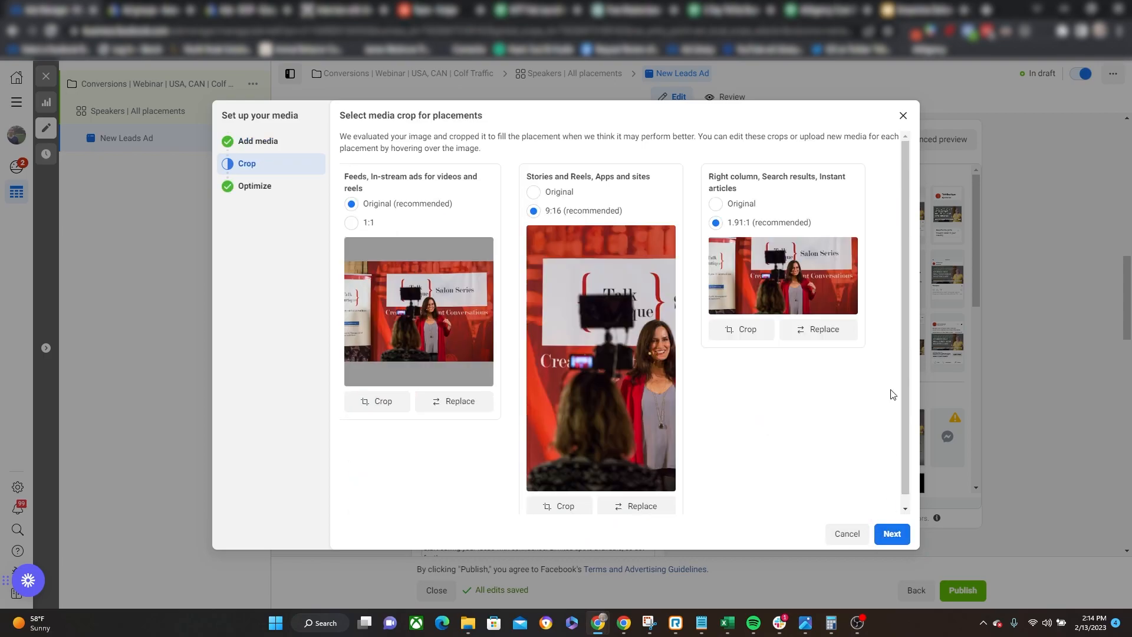
Crop the feeds and in-stream image to 1:1, shift the crop to centre the speaker, and finish the media setup.
{"action": "left_click", "coordinate": [352, 223]}
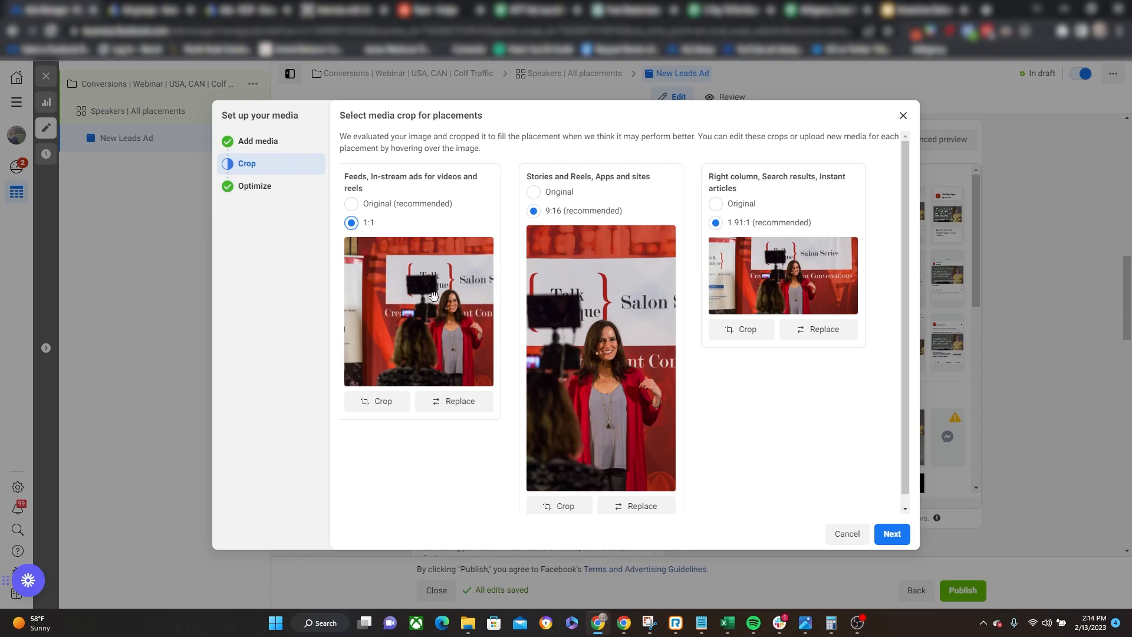
{"action": "left_click_drag", "start_coordinate": [439, 334], "coordinate": [393, 335]}
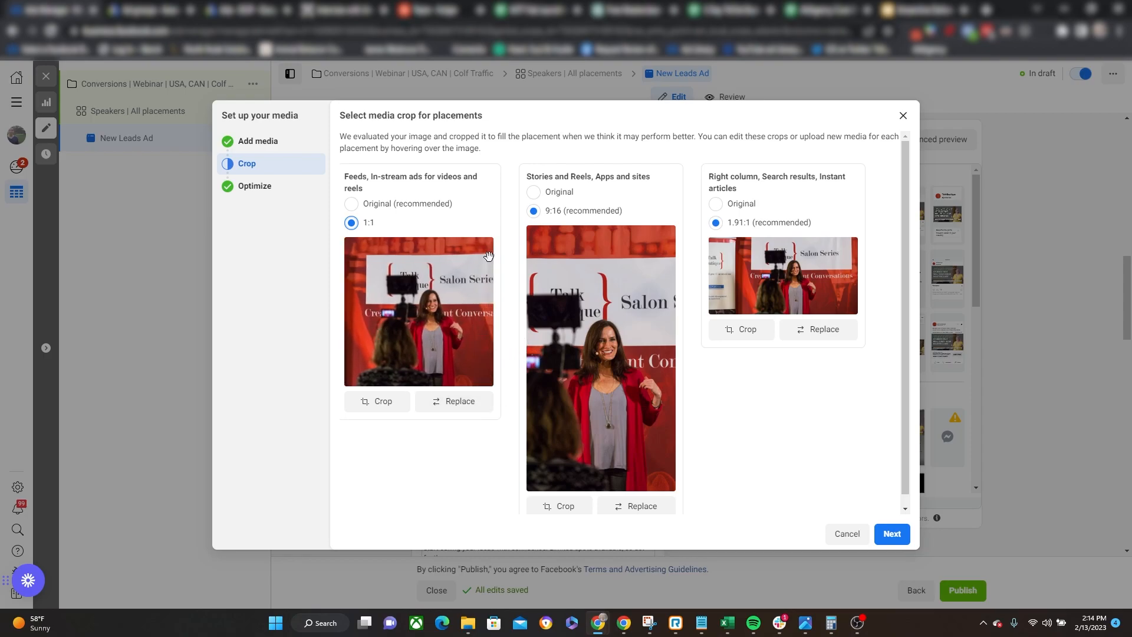
{"action": "left_click", "coordinate": [888, 534]}
{"action": "left_click", "coordinate": [899, 544]}
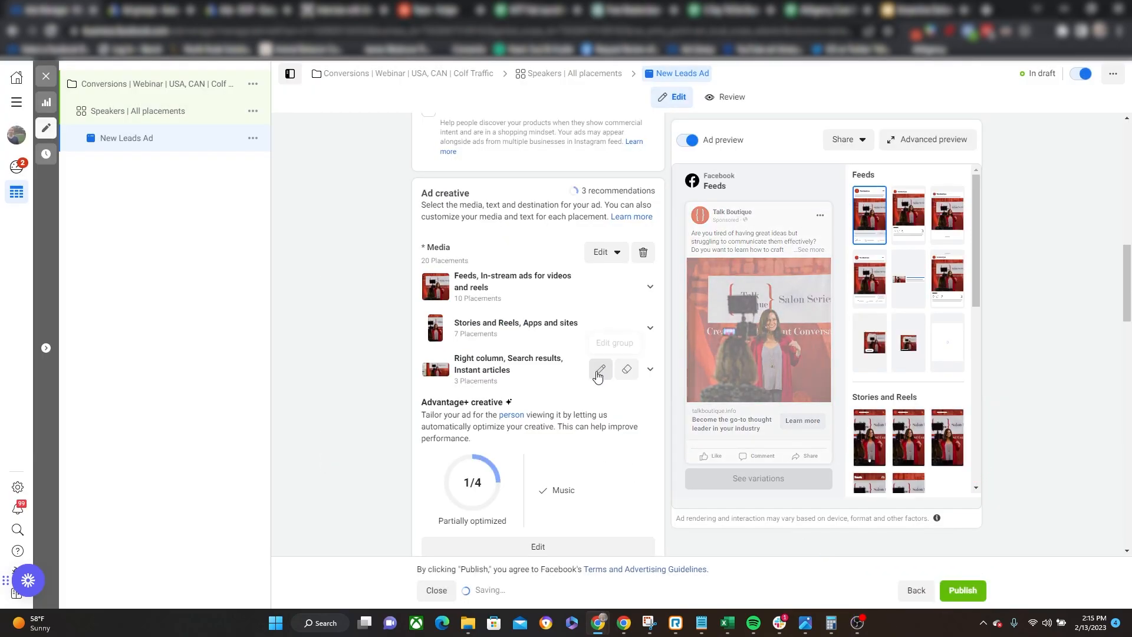
{"action": "scroll", "coordinate": [595, 371], "scroll_direction": "down", "scroll_amount": 10}
{"action": "scroll", "coordinate": [592, 371], "scroll_direction": "down", "scroll_amount": 3}
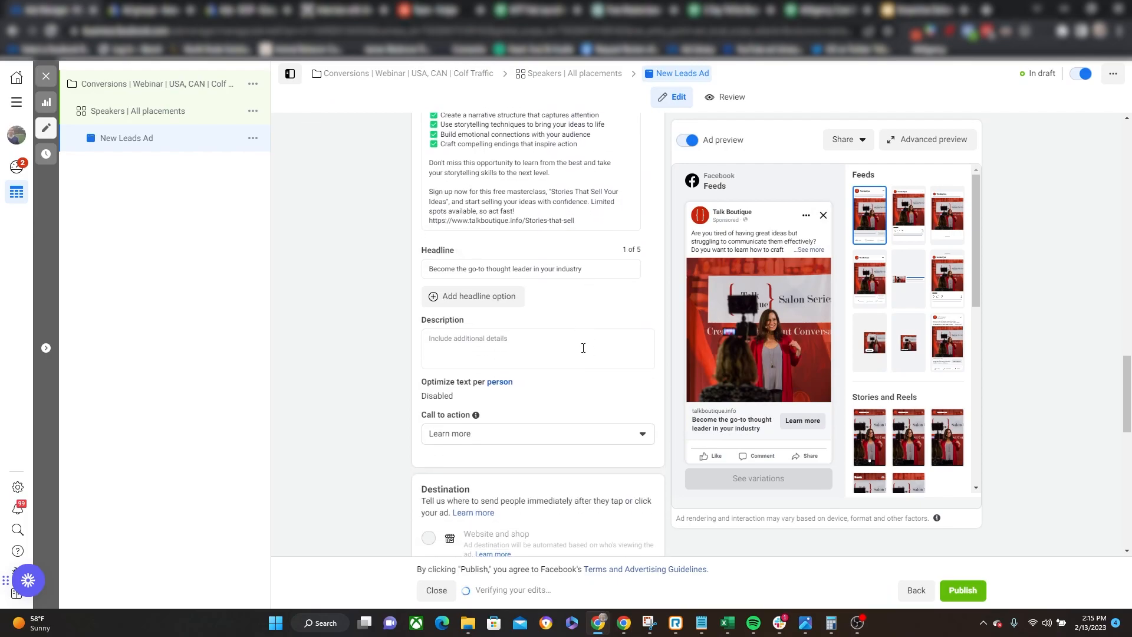
{"action": "left_click", "coordinate": [570, 334]}
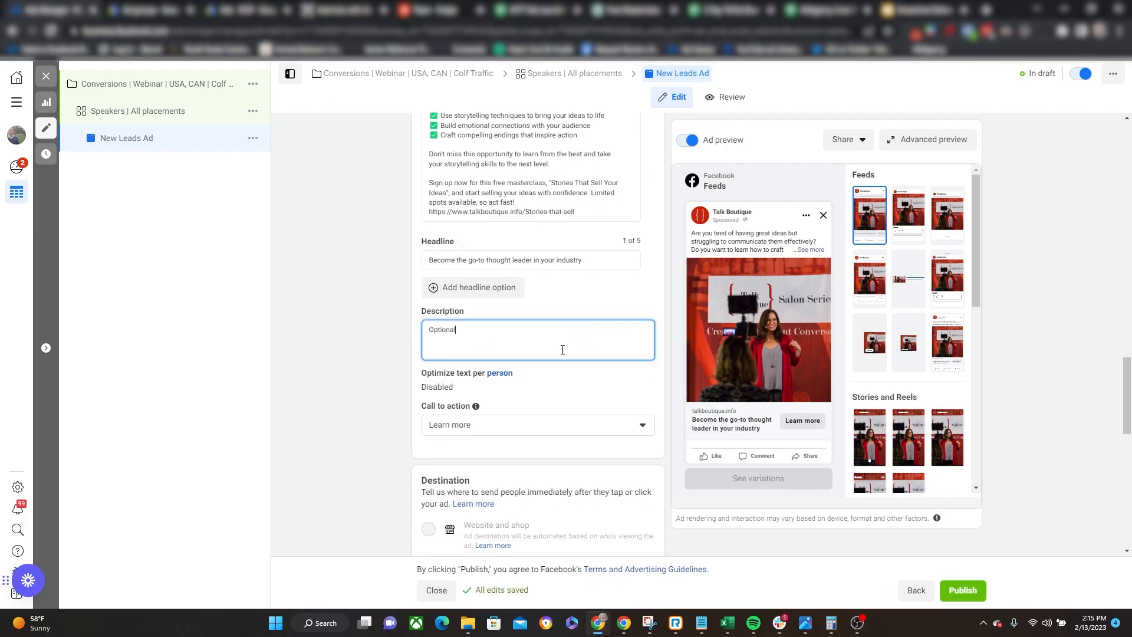
{"action": "key", "text": "ctrl+a"}
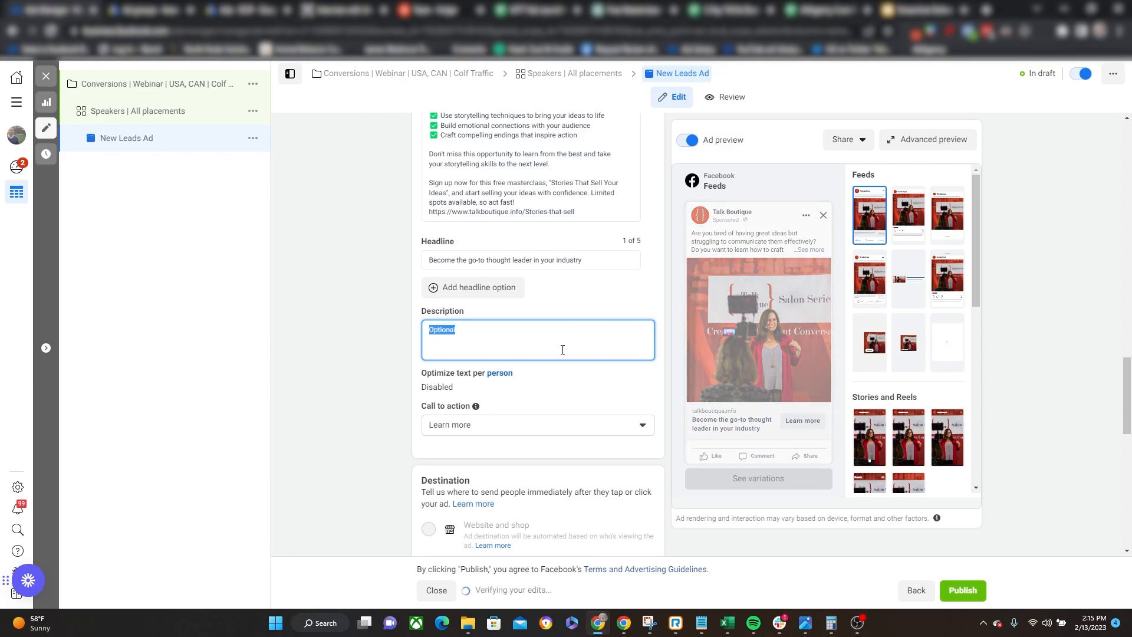
{"action": "key", "text": "BackSpace"}
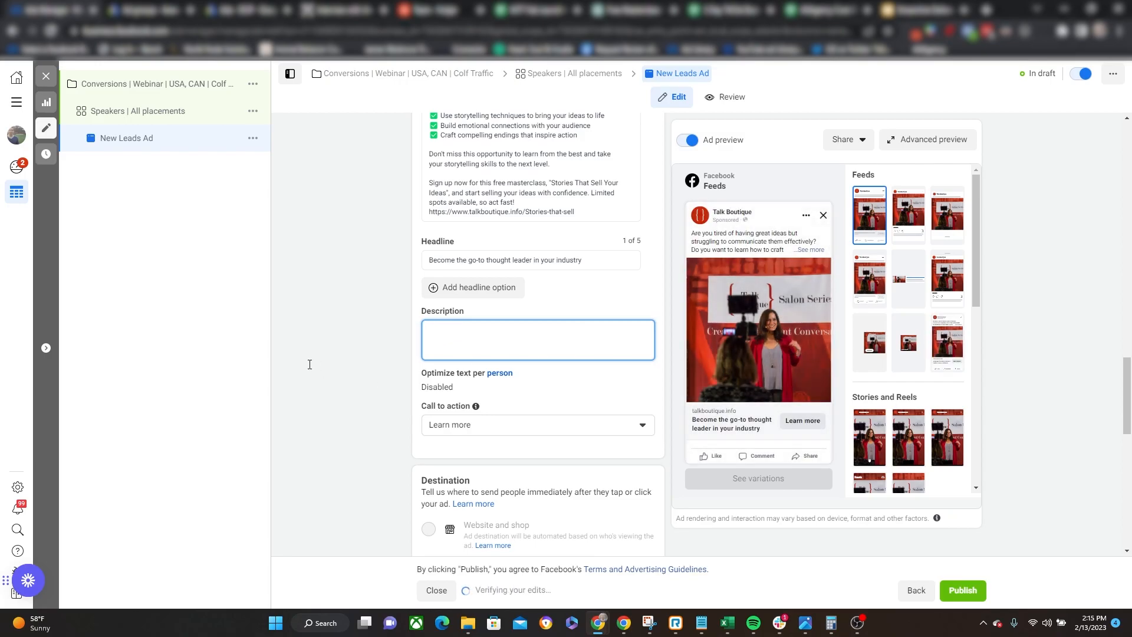
Rename the ad as "Struggling to communicate" and close the ad editor.
{"action": "scroll", "coordinate": [318, 367], "scroll_direction": "down", "scroll_amount": 12}
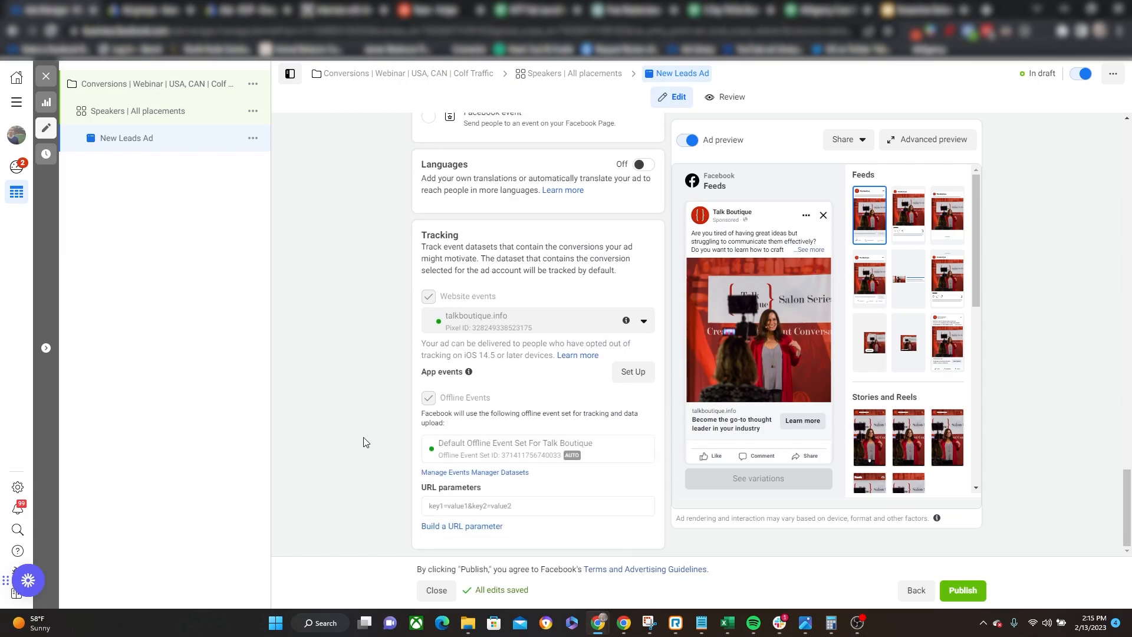
{"action": "scroll", "coordinate": [366, 442], "scroll_direction": "up", "scroll_amount": 15}
{"action": "scroll", "coordinate": [373, 467], "scroll_direction": "up", "scroll_amount": 10}
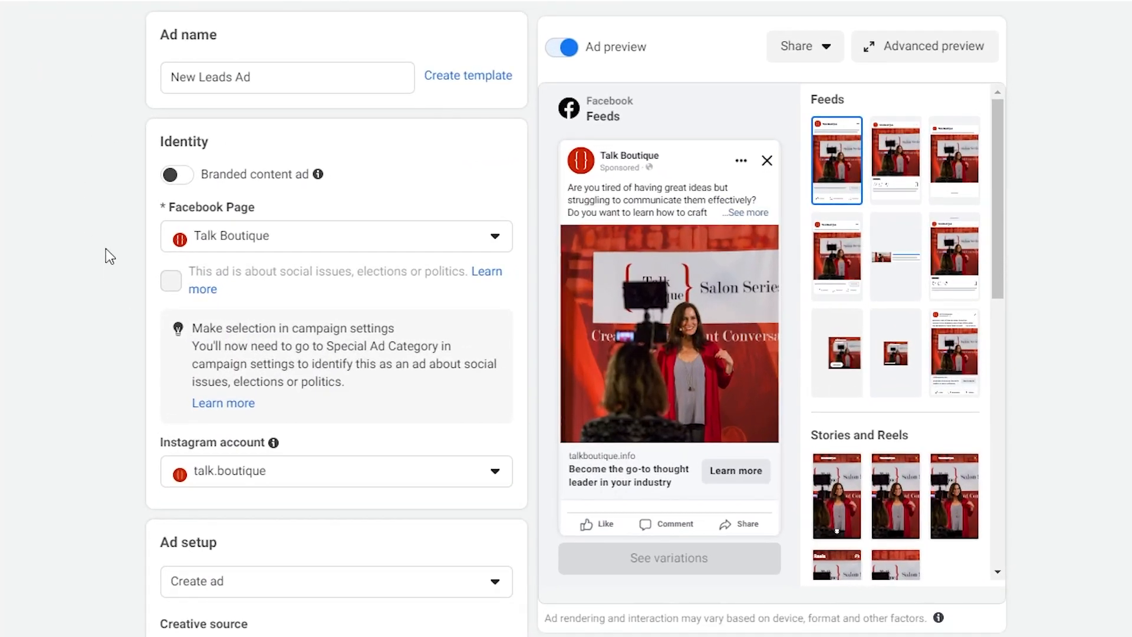
{"action": "triple_click", "coordinate": [295, 79]}
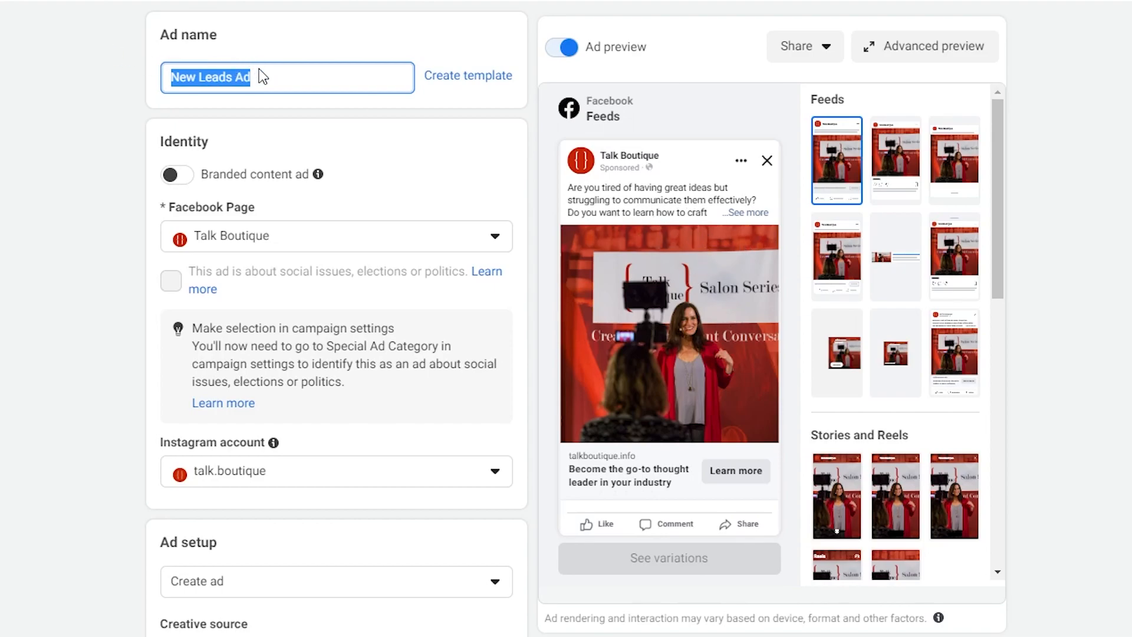
{"action": "type", "text": "Struggling to communicate"}
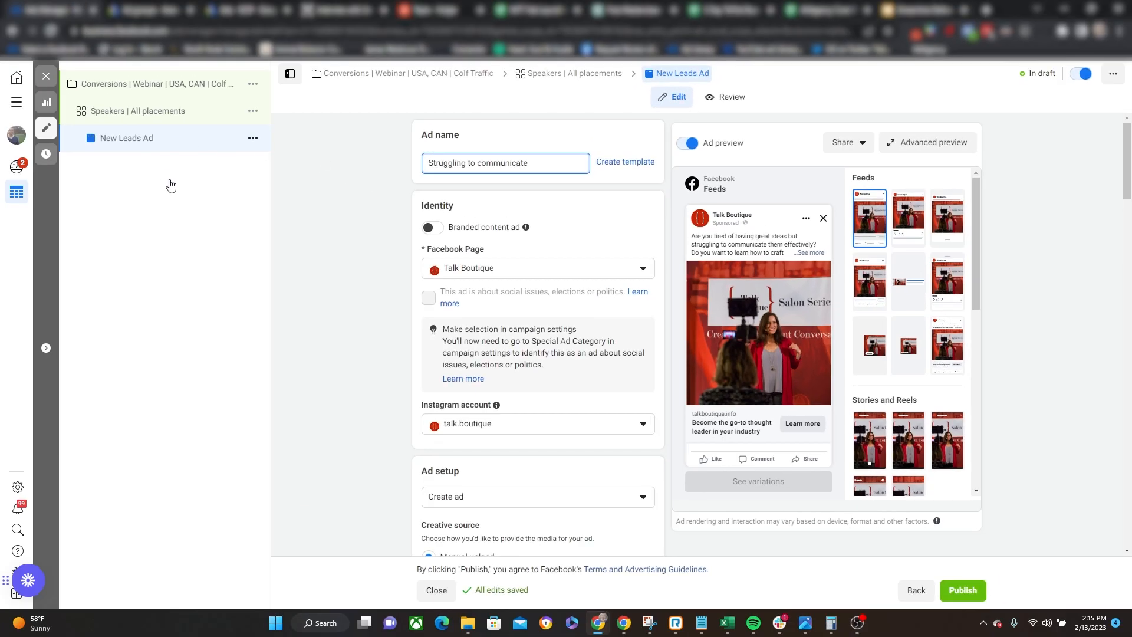
{"action": "left_click", "coordinate": [171, 186]}
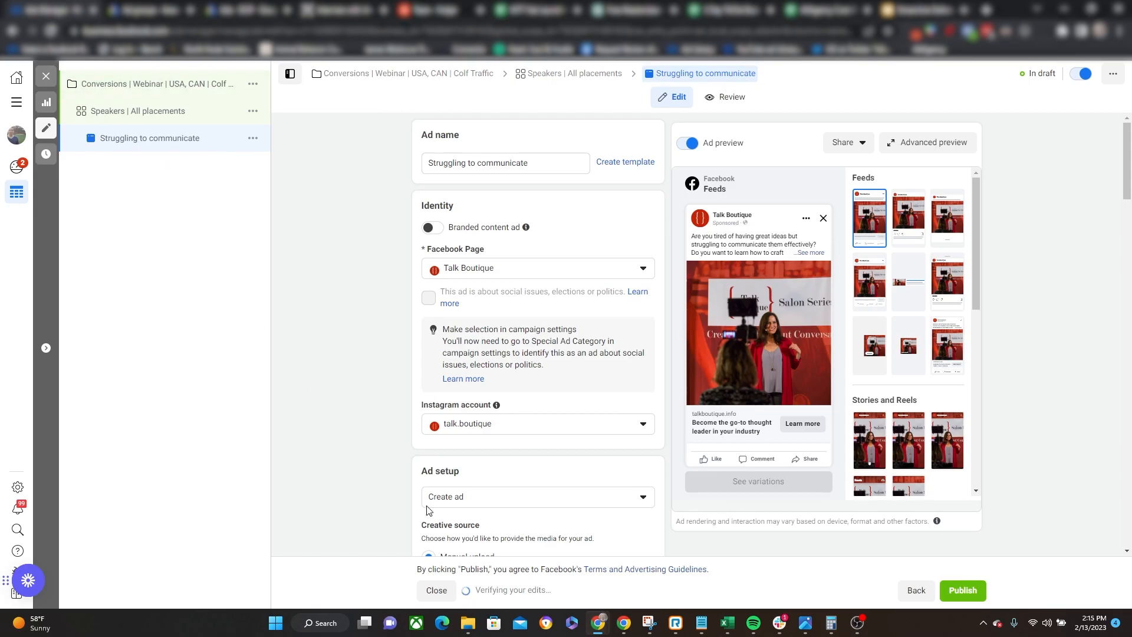
{"action": "left_click", "coordinate": [46, 75]}
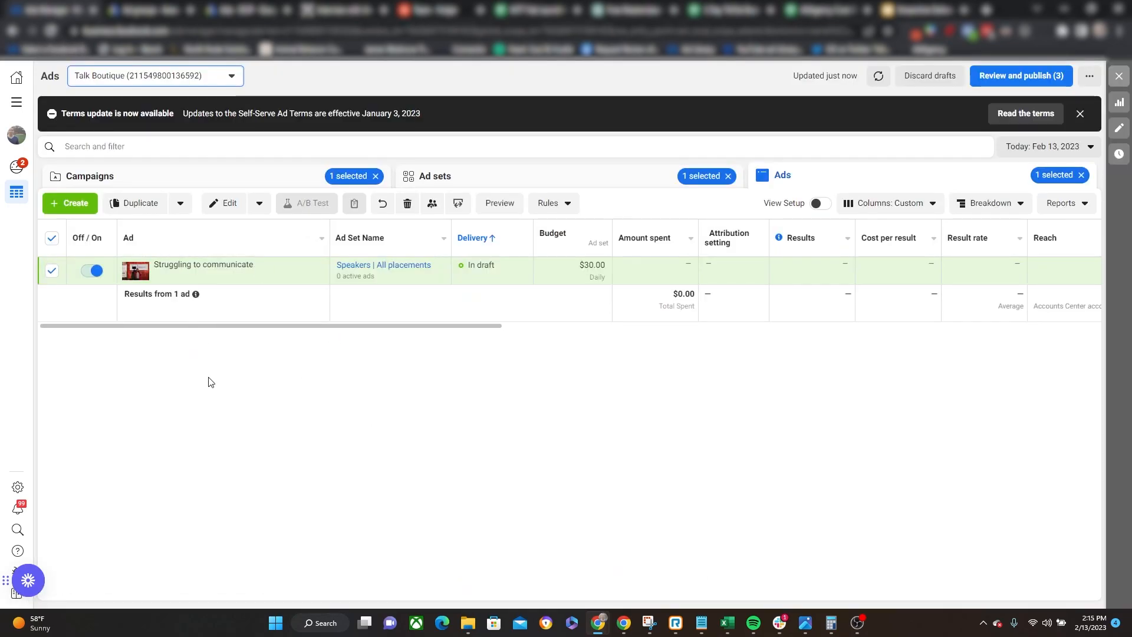
Examine the daily budget of the "Struggling to communicate" ad in the ads list.
{"action": "mouse_move", "coordinate": [214, 268]}
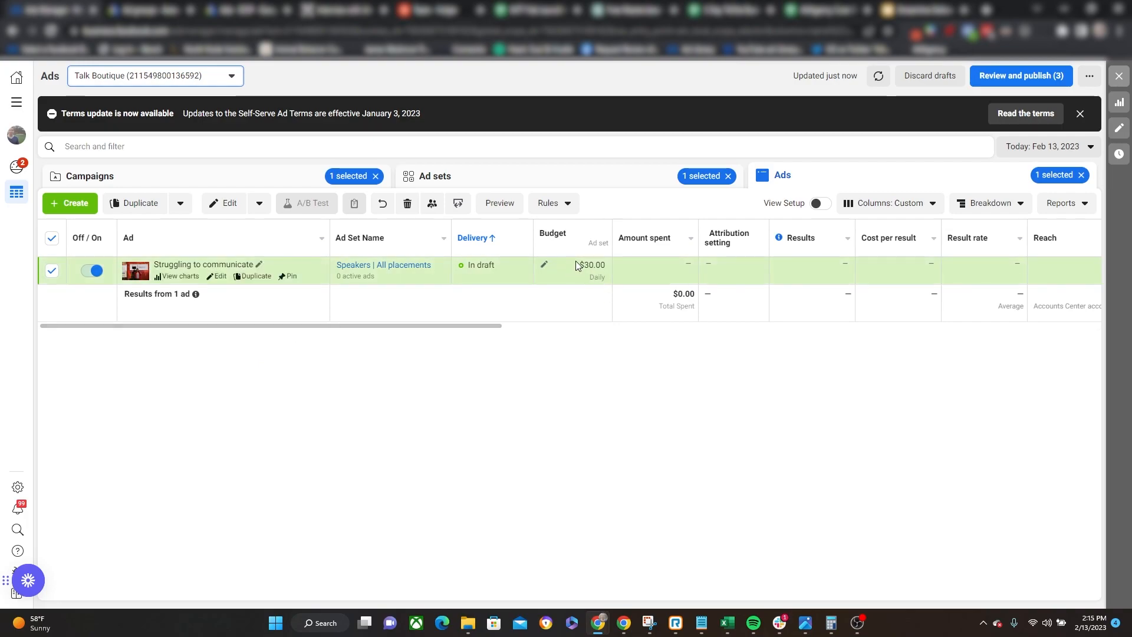
{"action": "left_click_drag", "start_coordinate": [580, 264], "coordinate": [603, 294]}
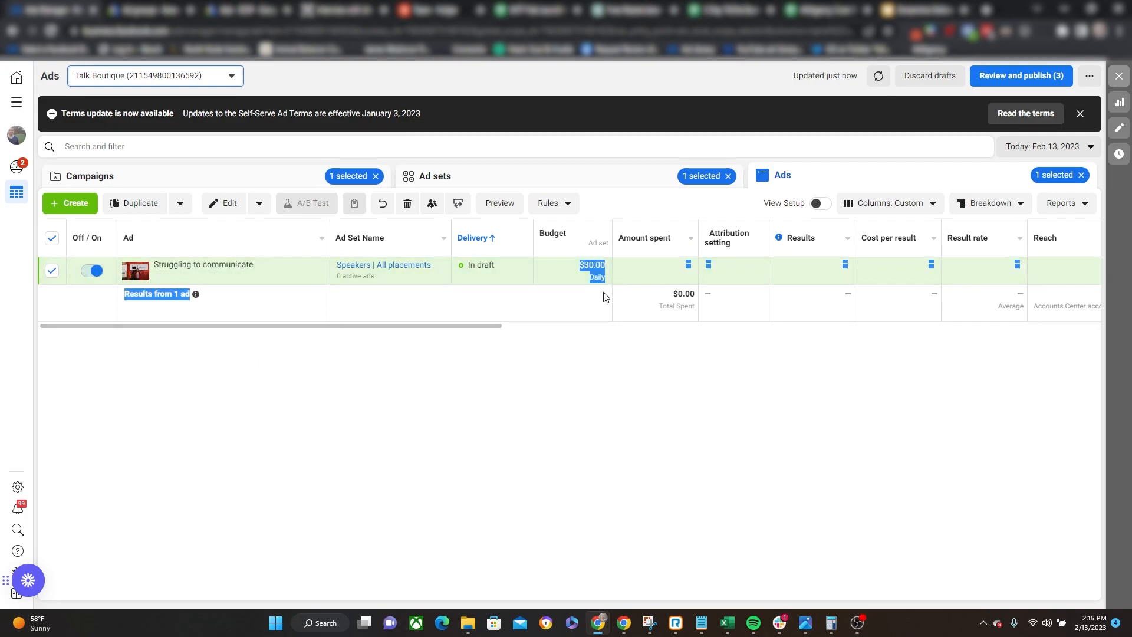
{"action": "left_click", "coordinate": [586, 400]}
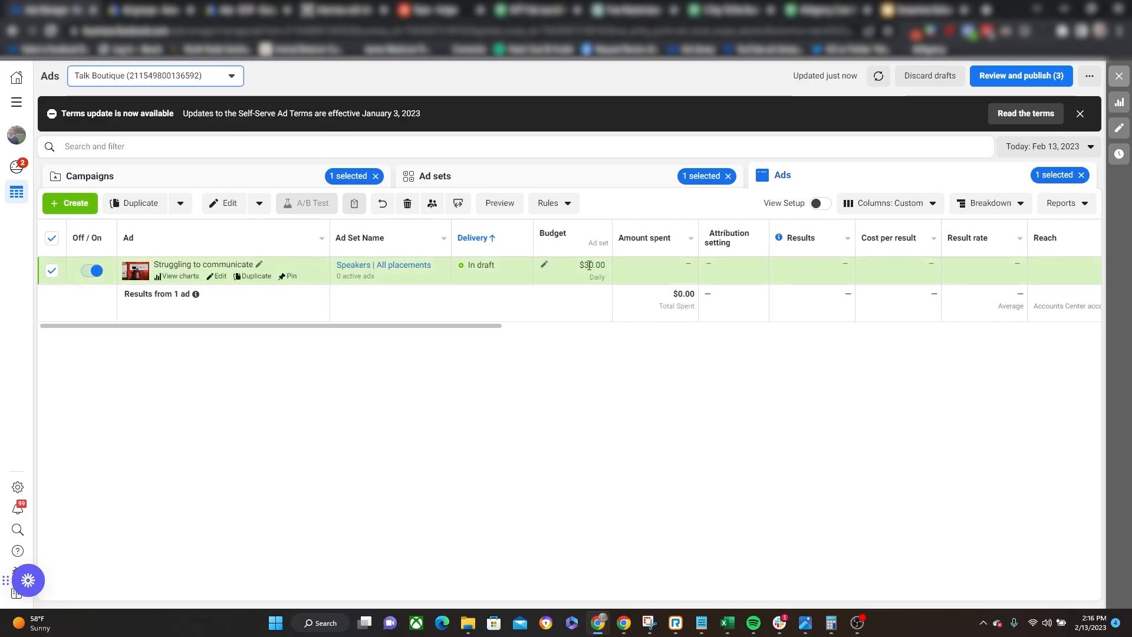
{"action": "left_click_drag", "start_coordinate": [583, 263], "coordinate": [604, 301]}
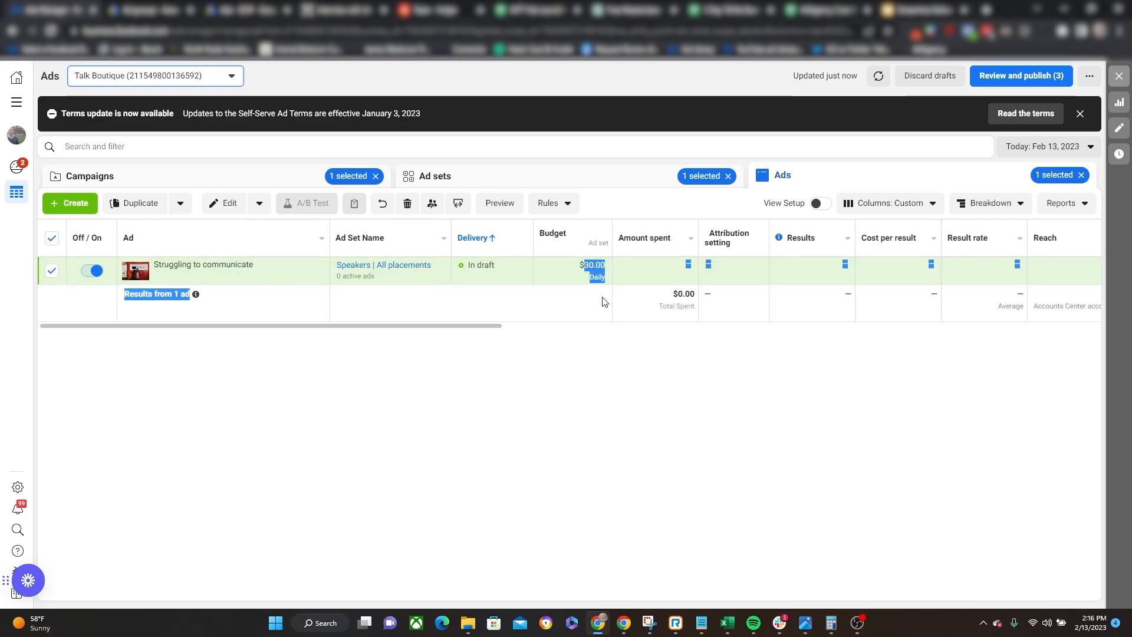
{"action": "left_click", "coordinate": [617, 367]}
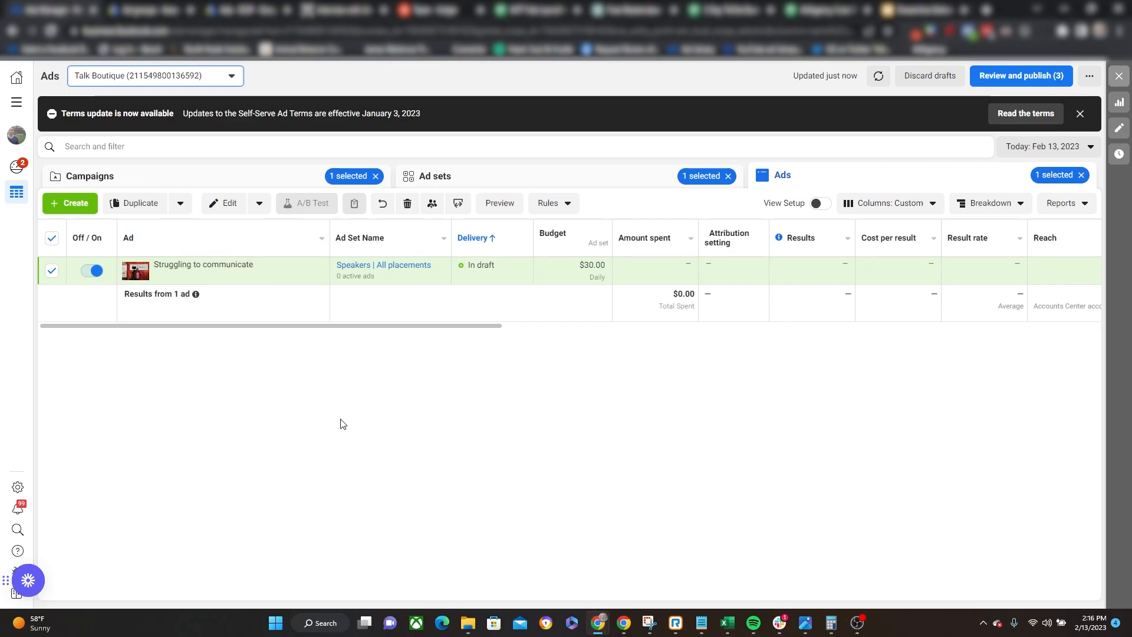
Duplicate the "Struggling to communicate" ad once within its original campaign.
{"action": "left_click", "coordinate": [146, 201]}
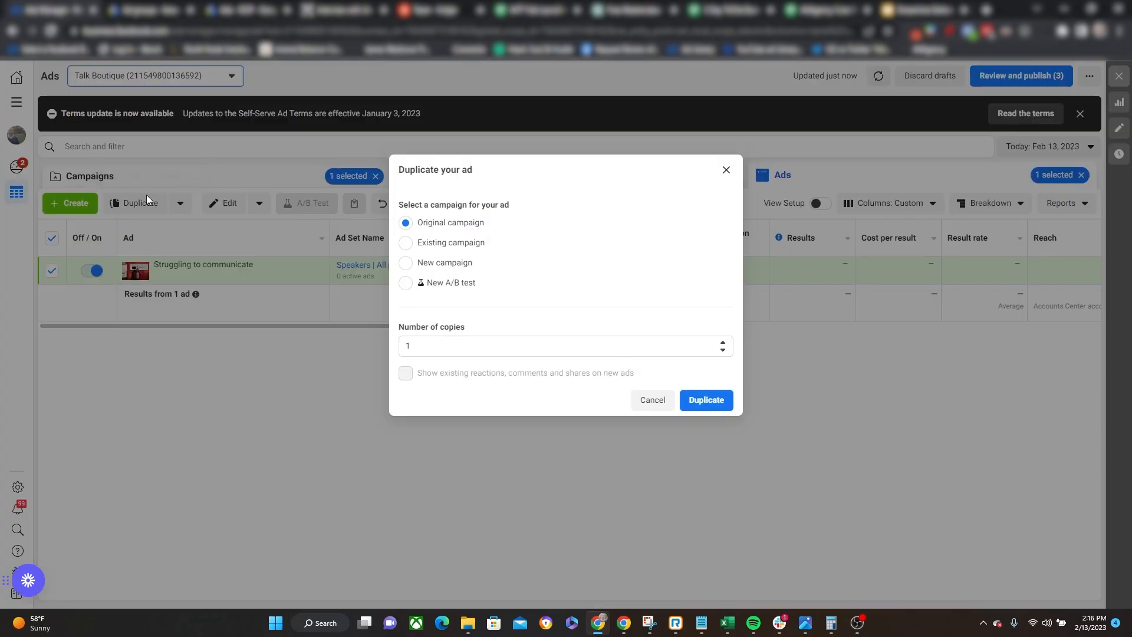
{"action": "left_click", "coordinate": [726, 170]}
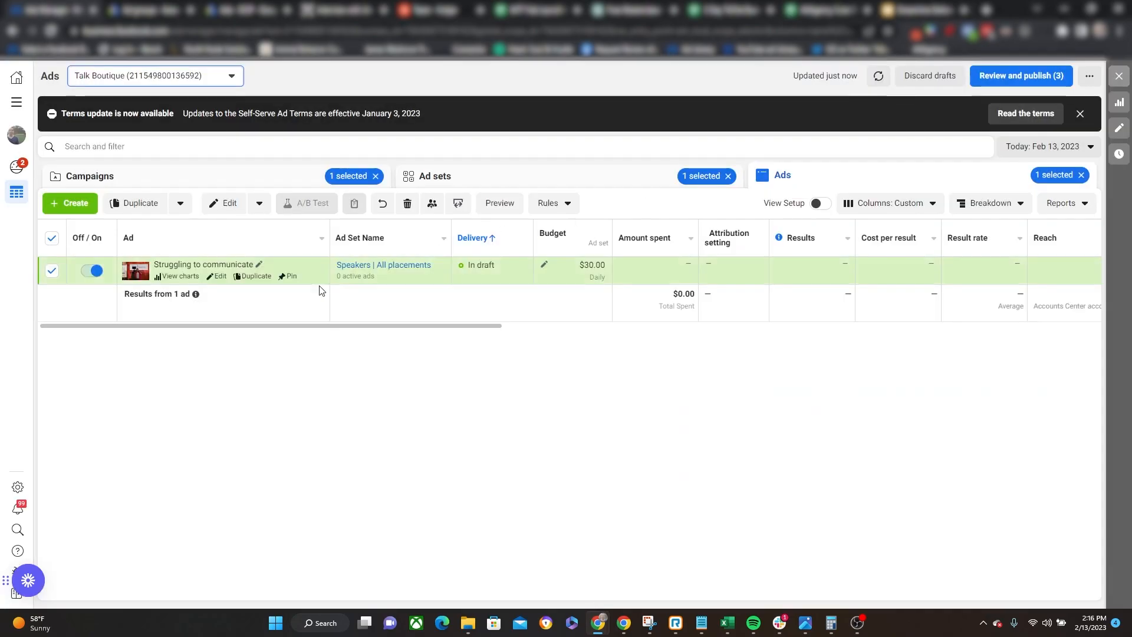
{"action": "left_click", "coordinate": [140, 203]}
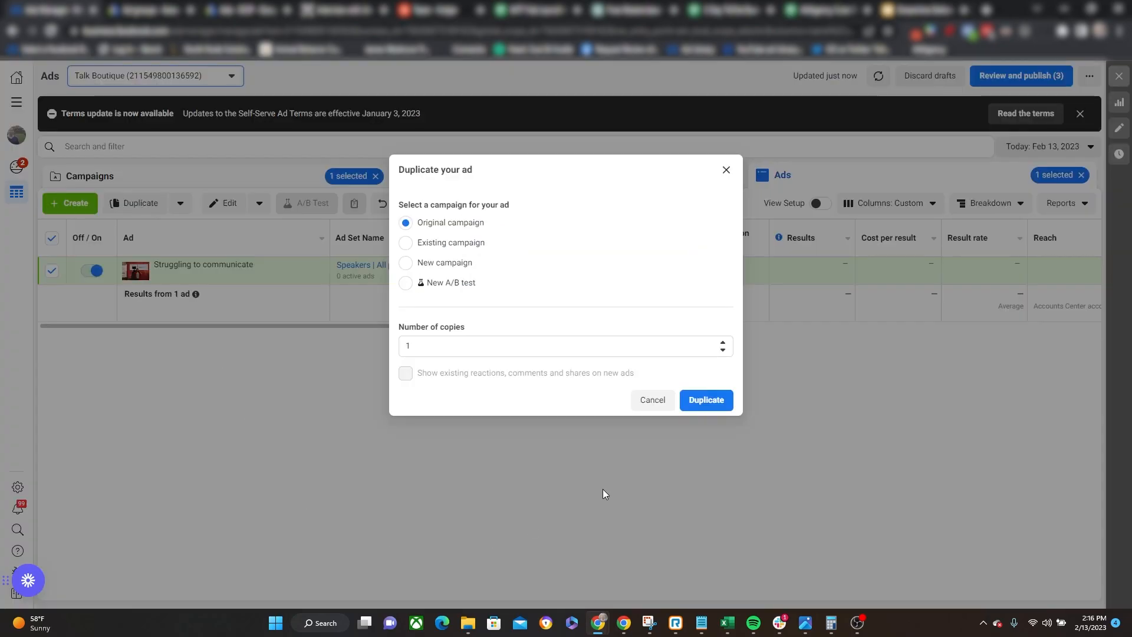
{"action": "left_click", "coordinate": [705, 400]}
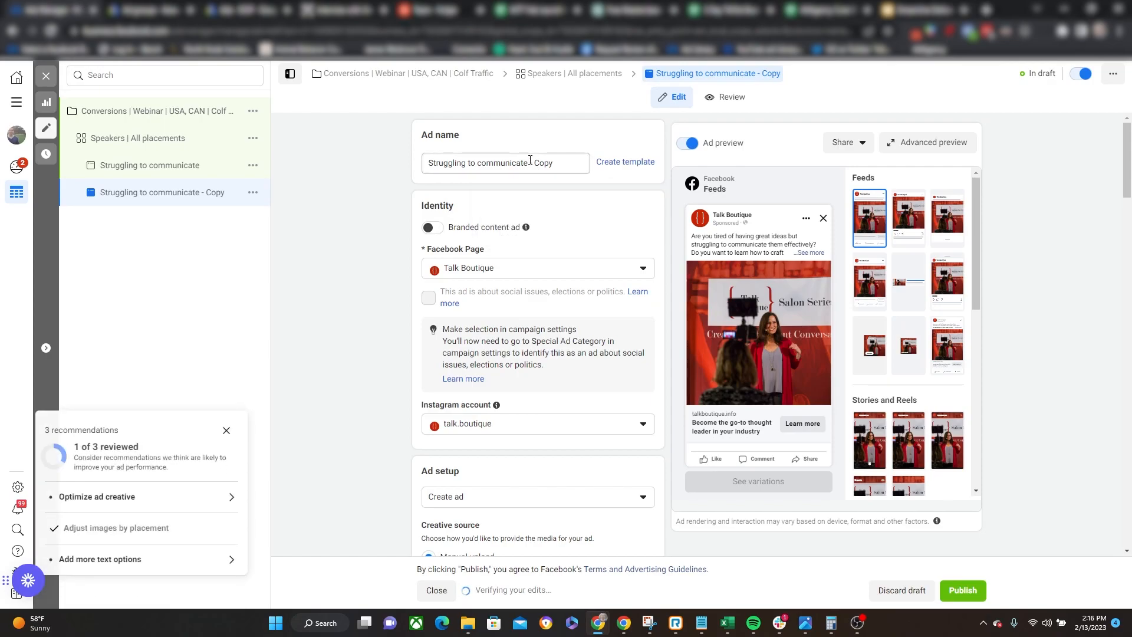
Rename the duplicated ad as "Struggling to communicate Video".
{"action": "left_click_drag", "start_coordinate": [528, 163], "coordinate": [569, 168]}
{"action": "key", "text": "BackSpace"}
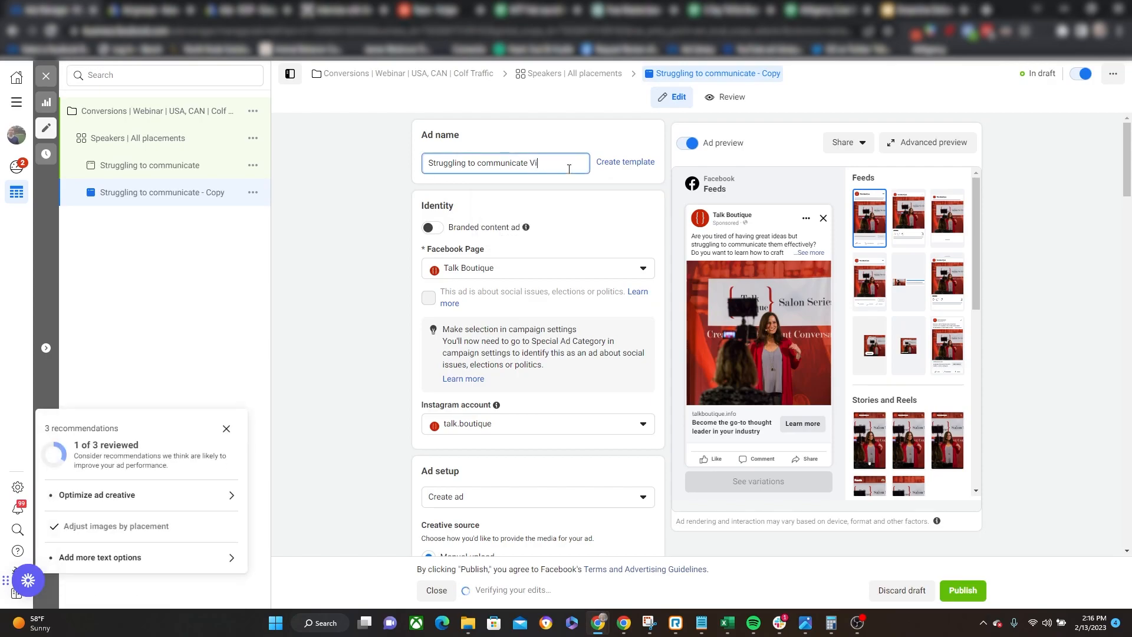
{"action": "left_click", "coordinate": [398, 274]}
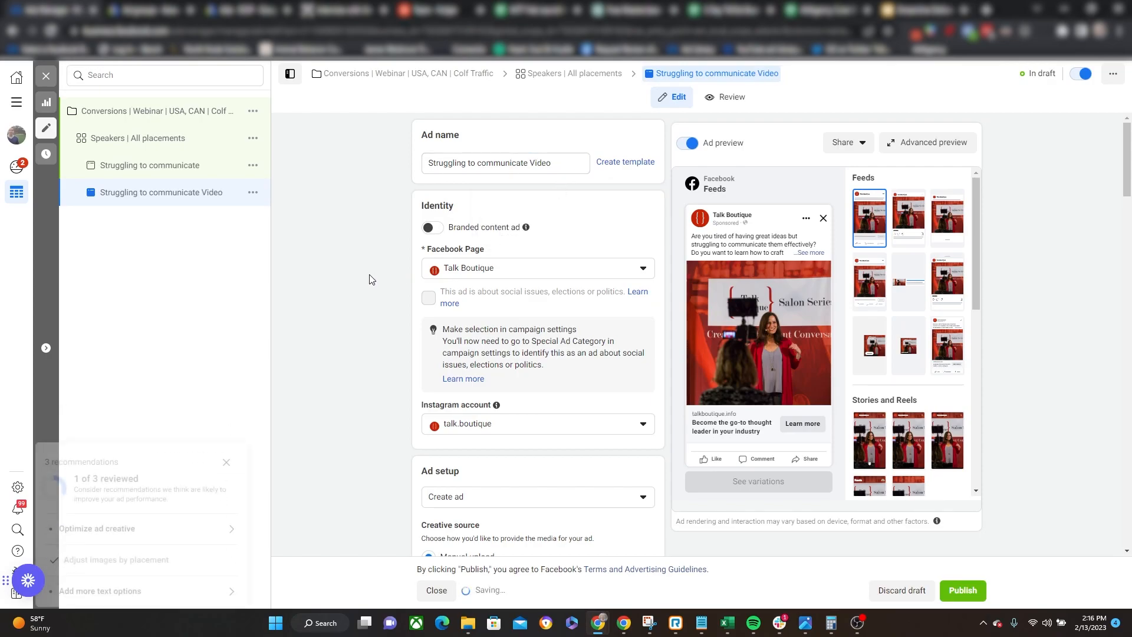
Remove the duplicated ad's photo and select the 720 × 1280 STS Invite video from the account media instead.
{"action": "scroll", "coordinate": [372, 283], "scroll_direction": "down", "scroll_amount": 10}
{"action": "scroll", "coordinate": [363, 302], "scroll_direction": "down", "scroll_amount": 5}
{"action": "left_click", "coordinate": [642, 196]}
{"action": "left_click", "coordinate": [466, 204]}
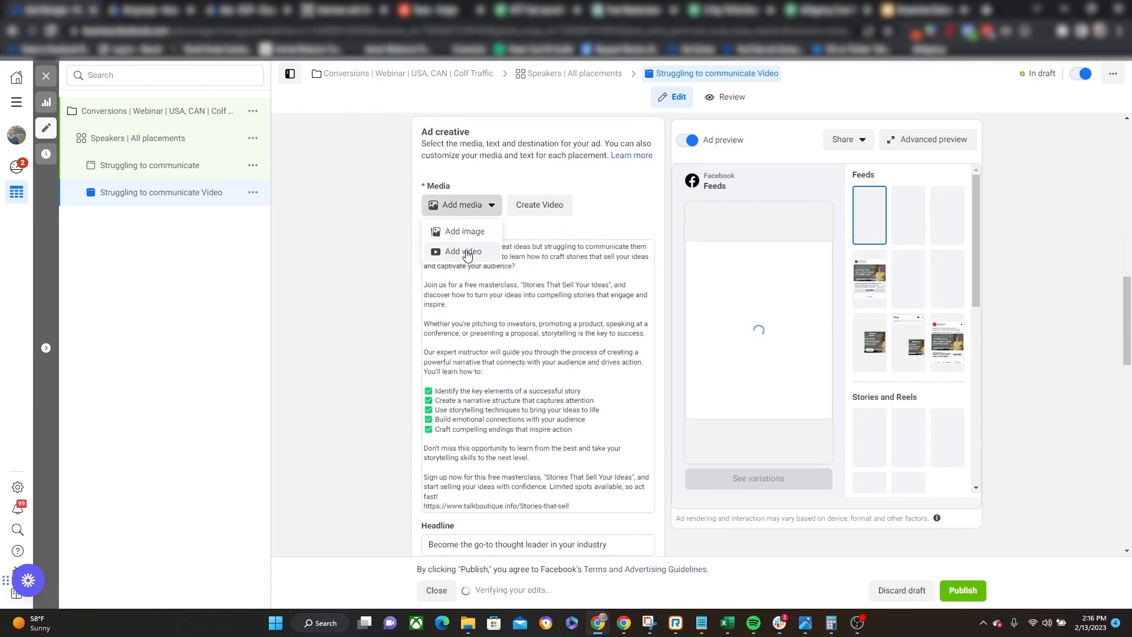
{"action": "left_click", "coordinate": [462, 252]}
{"action": "left_click", "coordinate": [390, 236]}
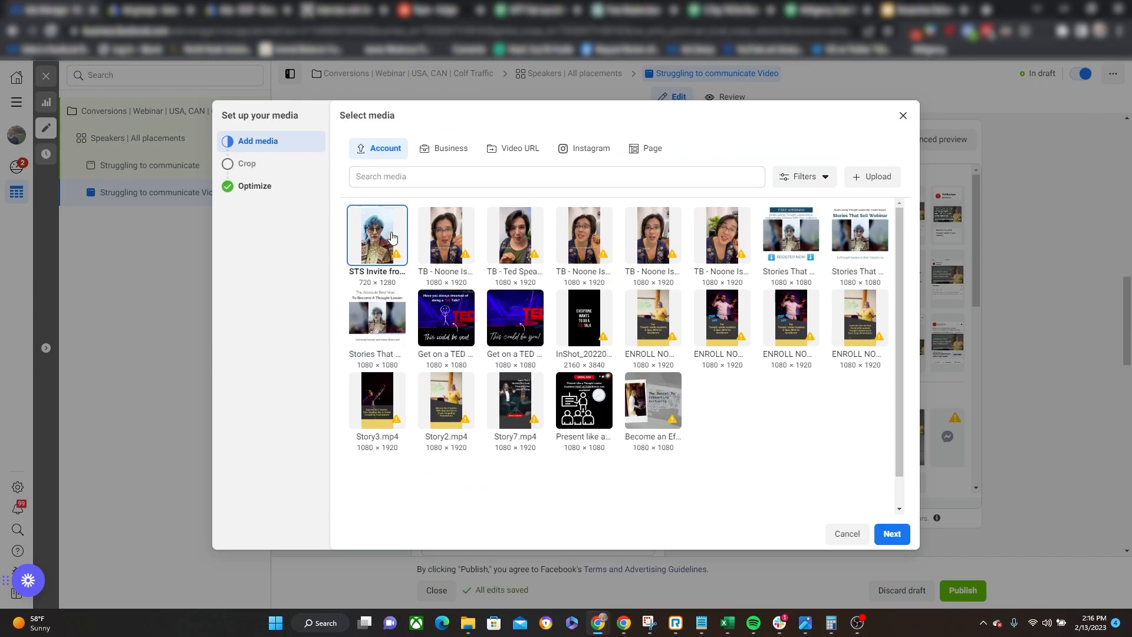
Keep the video's original crops and standard enhancements off, finish the media setup, and close the ad editor.
{"action": "left_click", "coordinate": [902, 534]}
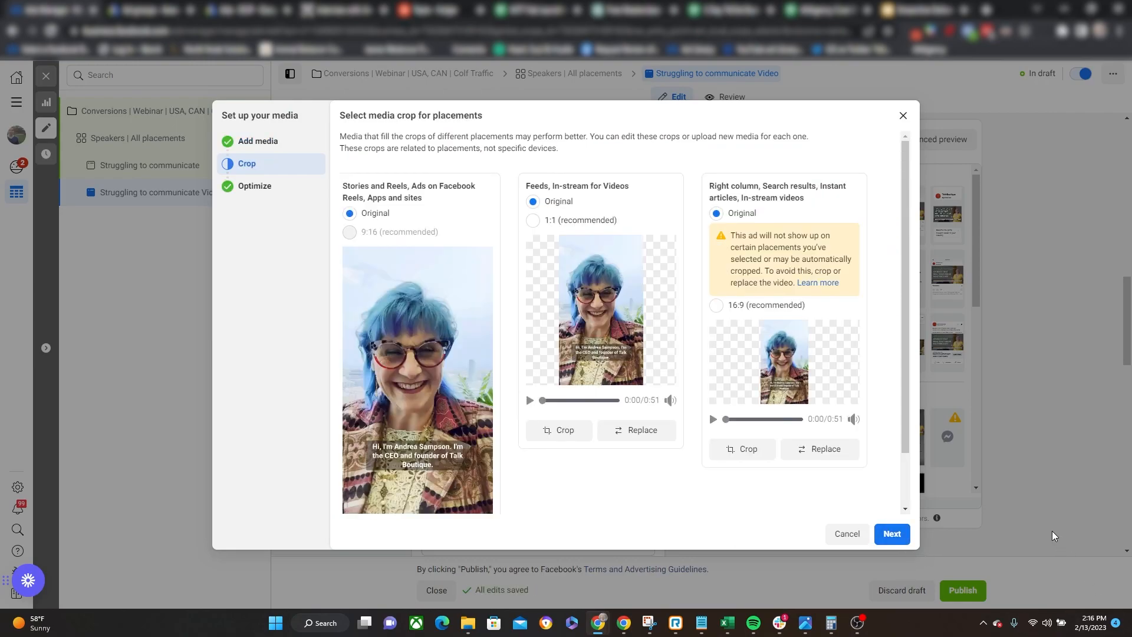
{"action": "left_click", "coordinate": [907, 541]}
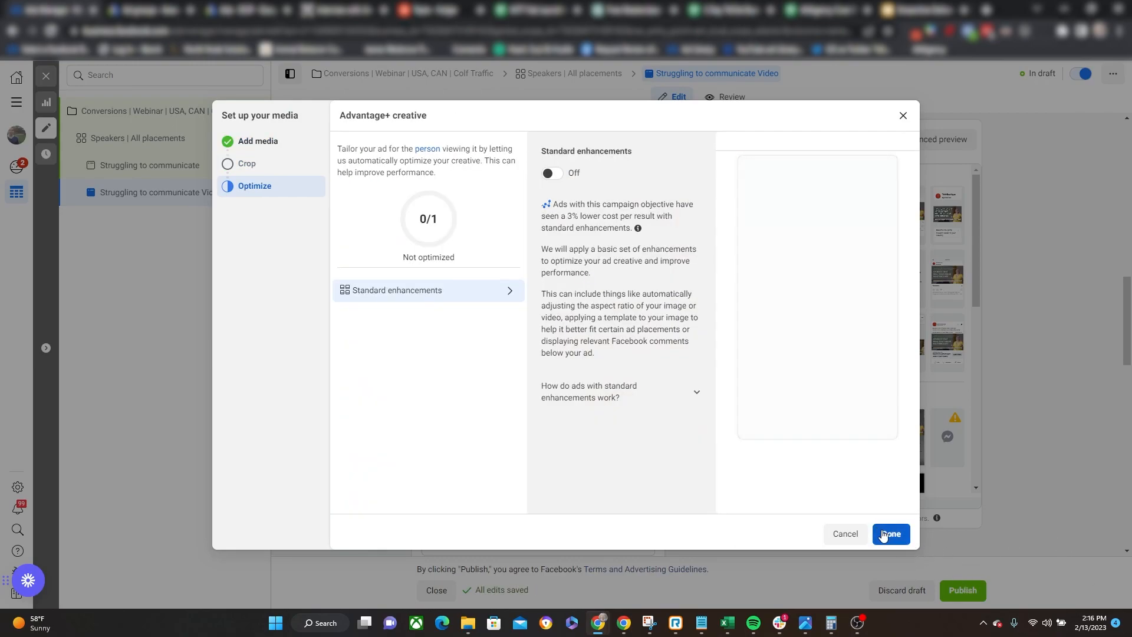
{"action": "left_click", "coordinate": [884, 534]}
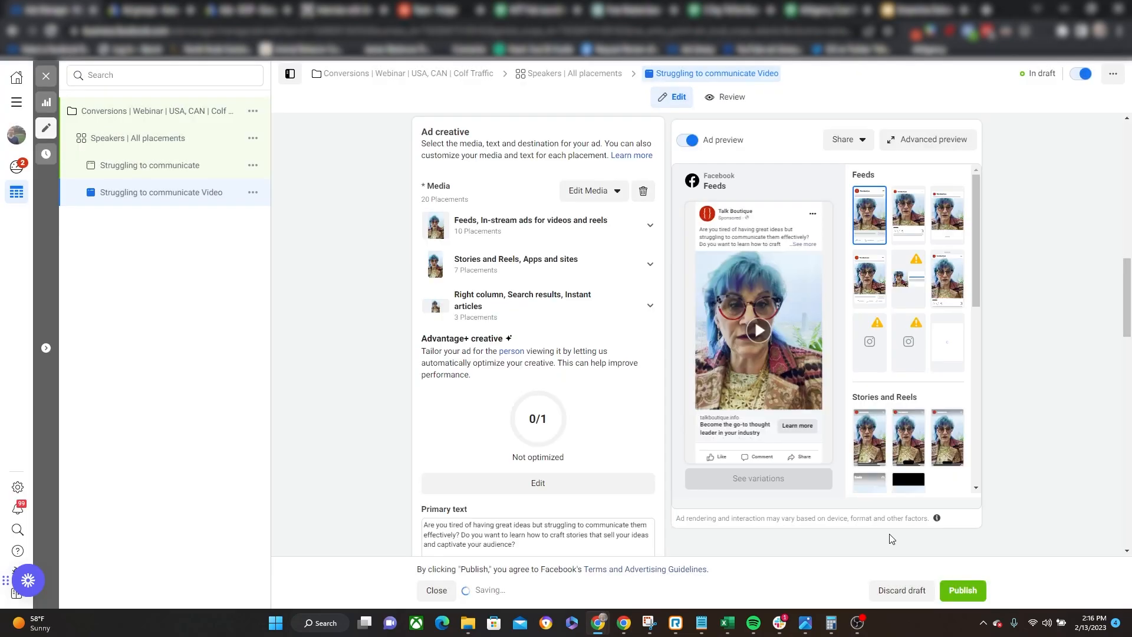
{"action": "left_click", "coordinate": [46, 77]}
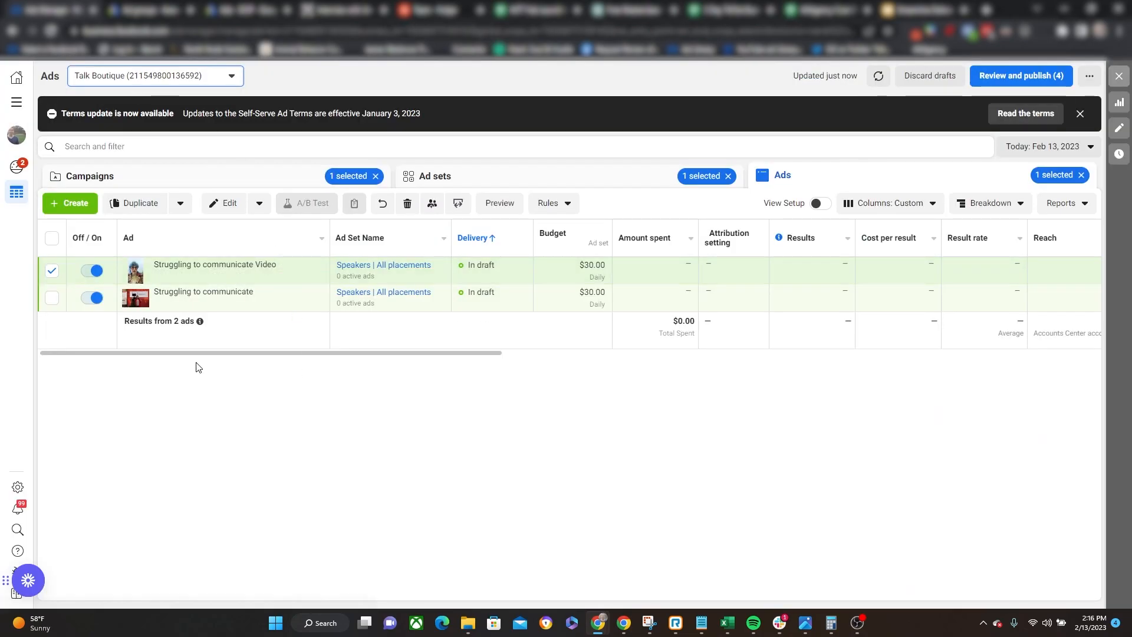
Deselect the video ad, return to the campaigns list, and publish all draft items of the webinar conversions campaign.
{"action": "left_click", "coordinate": [52, 271]}
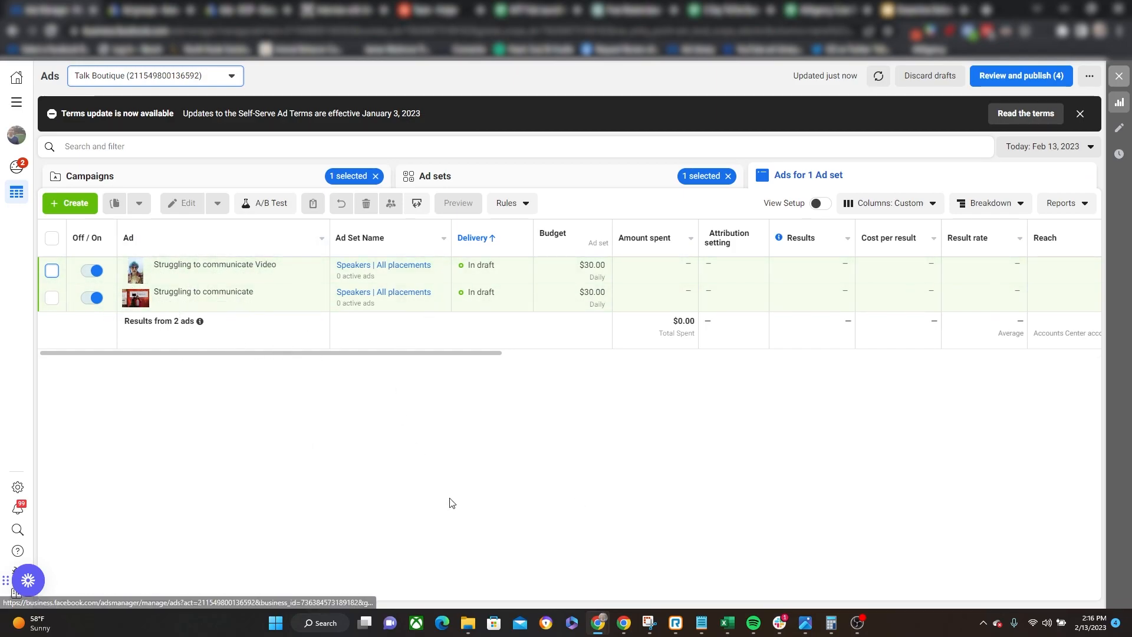
{"action": "left_click", "coordinate": [566, 176]}
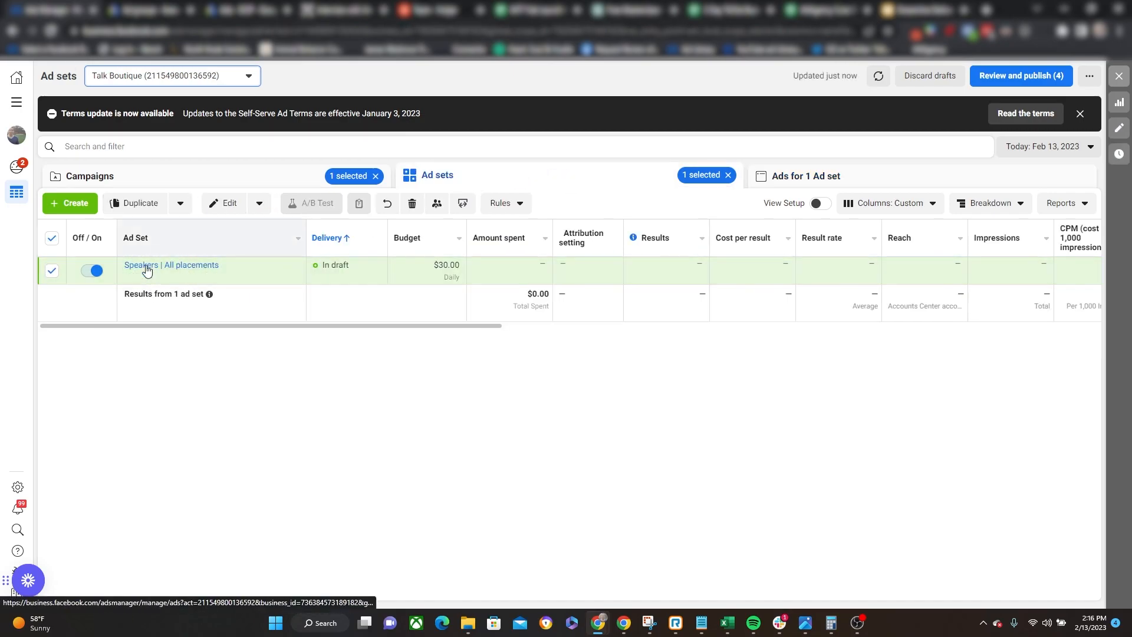
{"action": "left_click", "coordinate": [183, 176]}
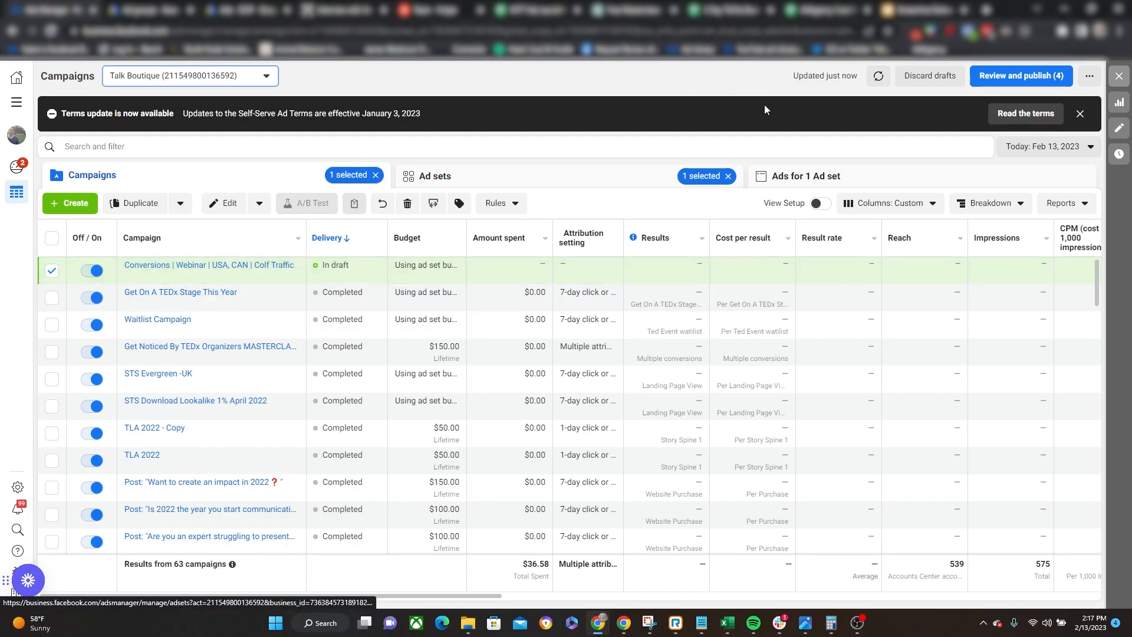
{"action": "left_click", "coordinate": [1064, 77]}
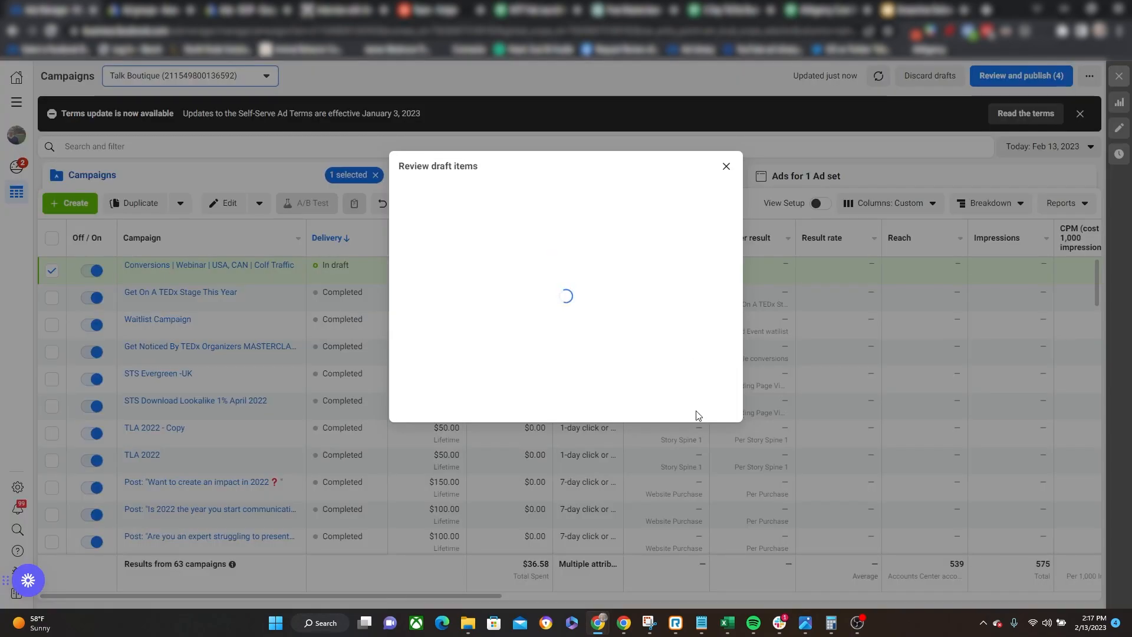
{"action": "left_click", "coordinate": [750, 380]}
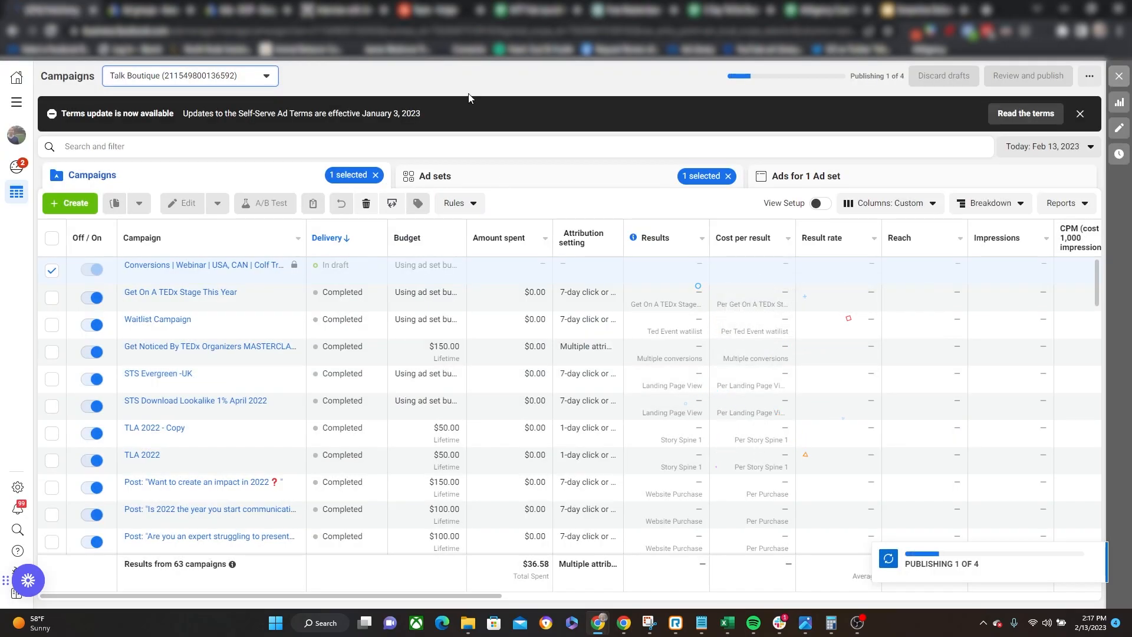